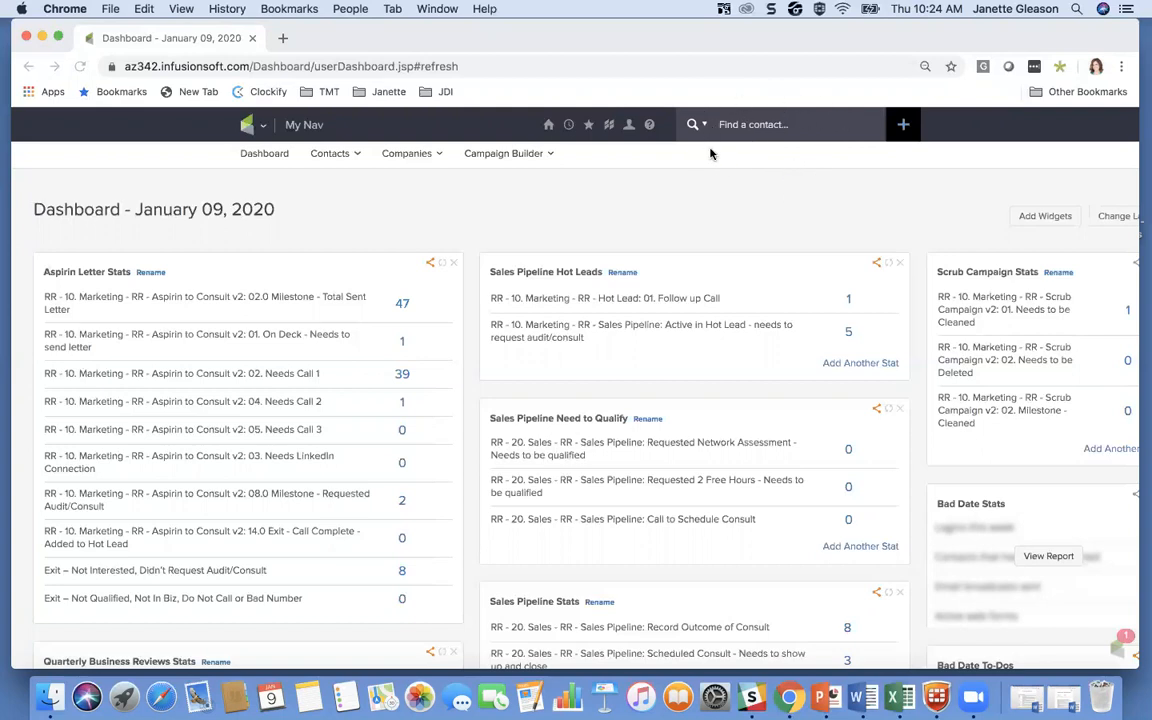
Start a new contact with the default form and enter the first name and the last name followed by TESTING
{"action": "left_click", "coordinate": [905, 127]}
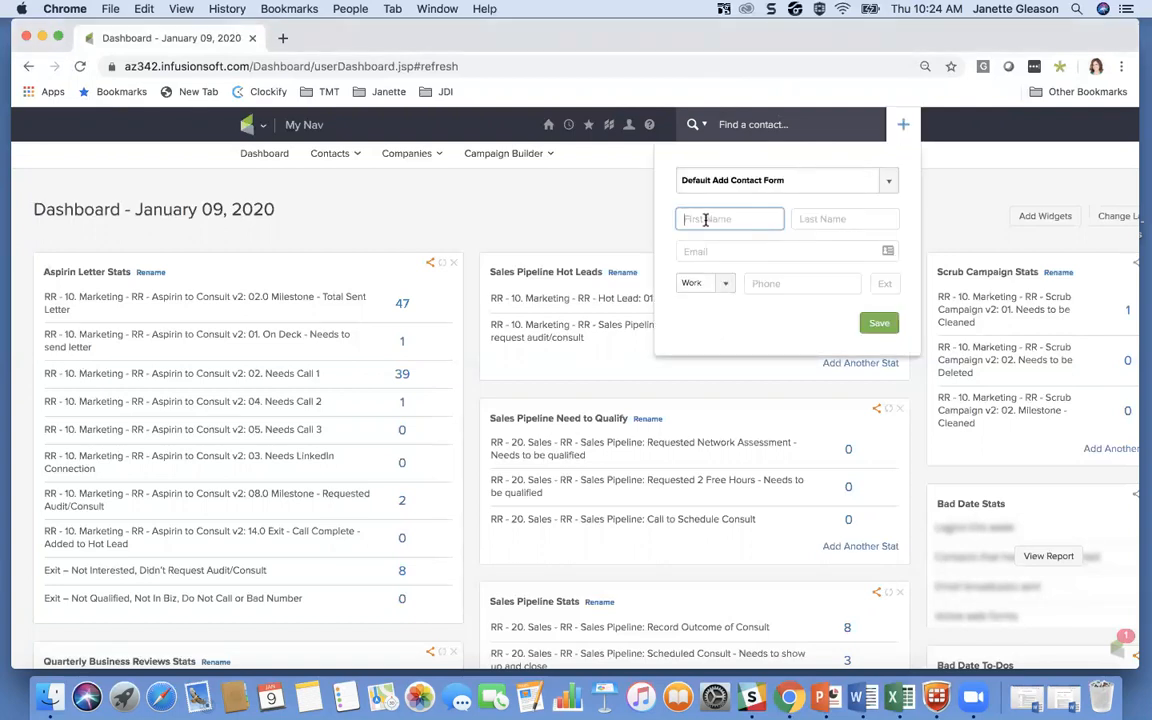
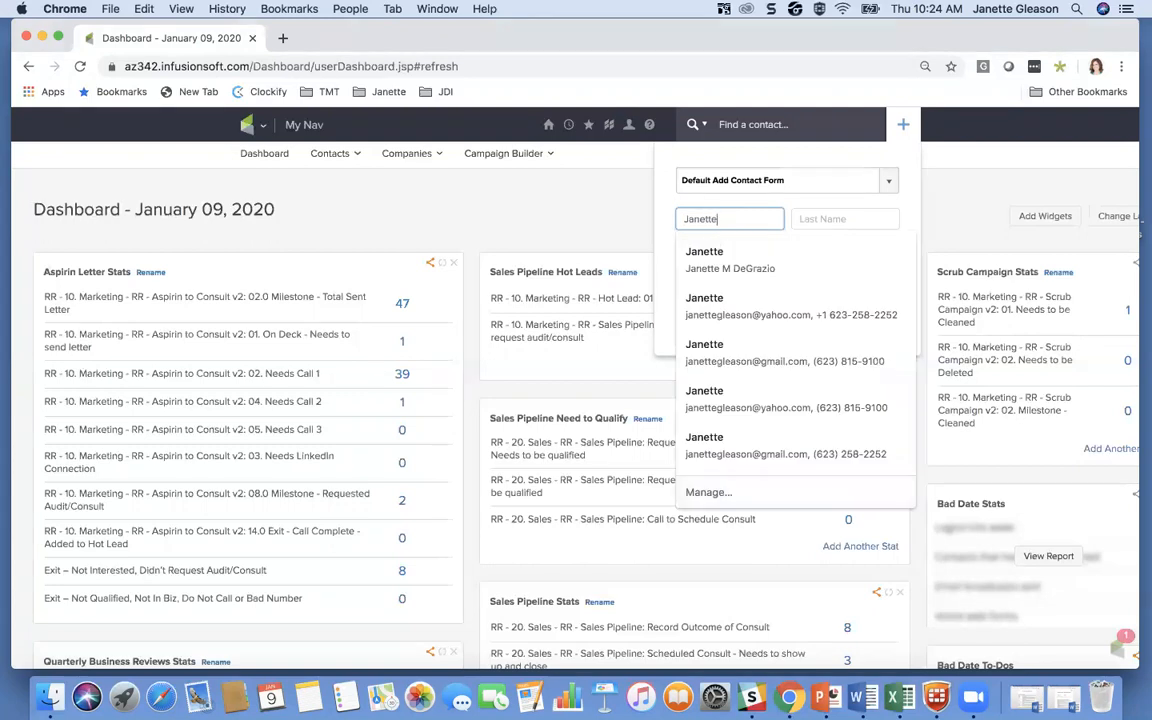
{"action": "key", "text": "Tab"}
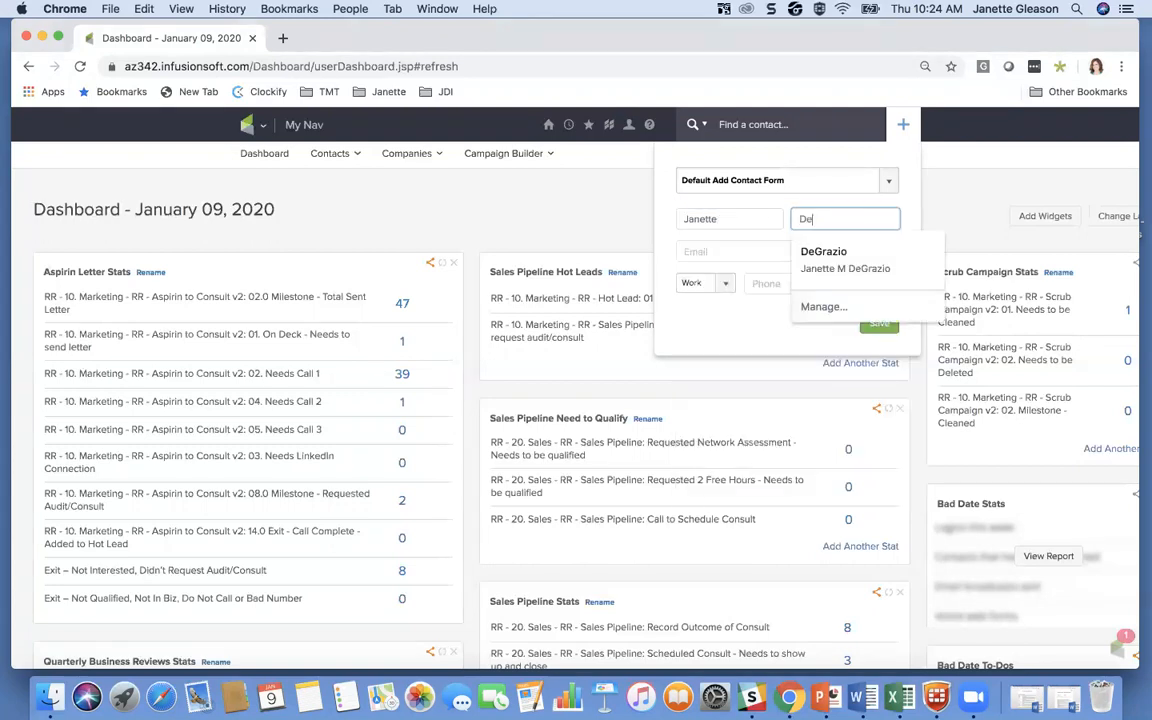
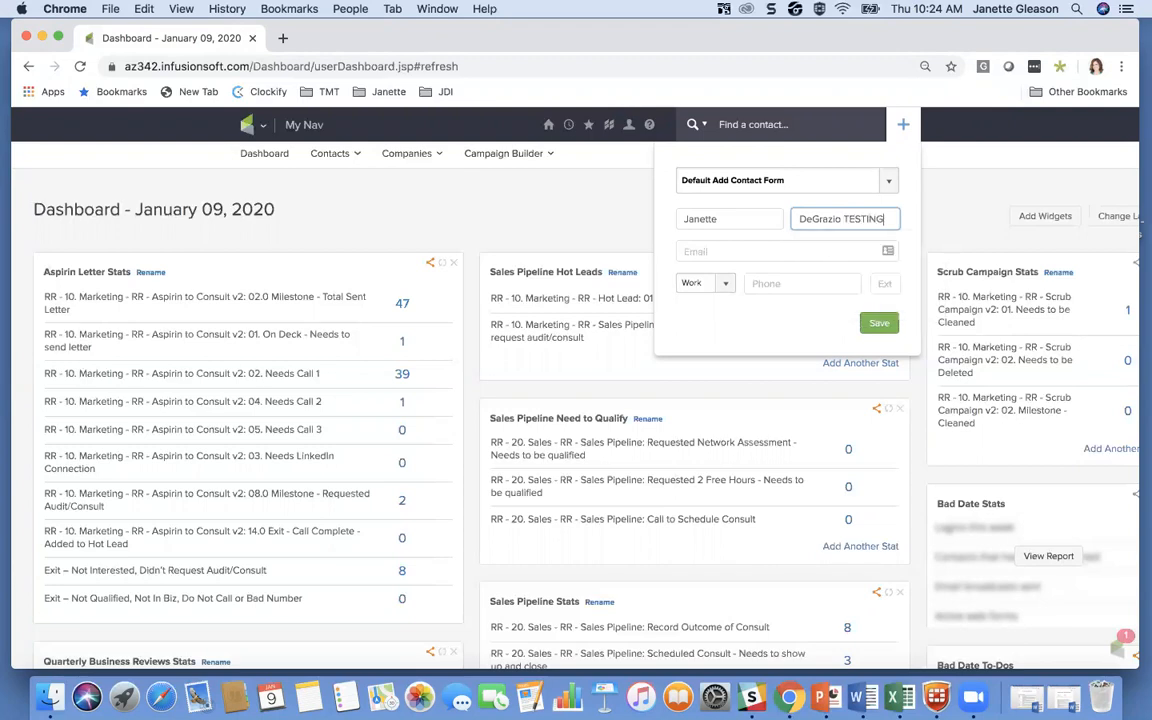
Enter the contact's email address, confirm permission to send marketing to it, and save the contact
{"action": "left_click", "coordinate": [700, 252]}
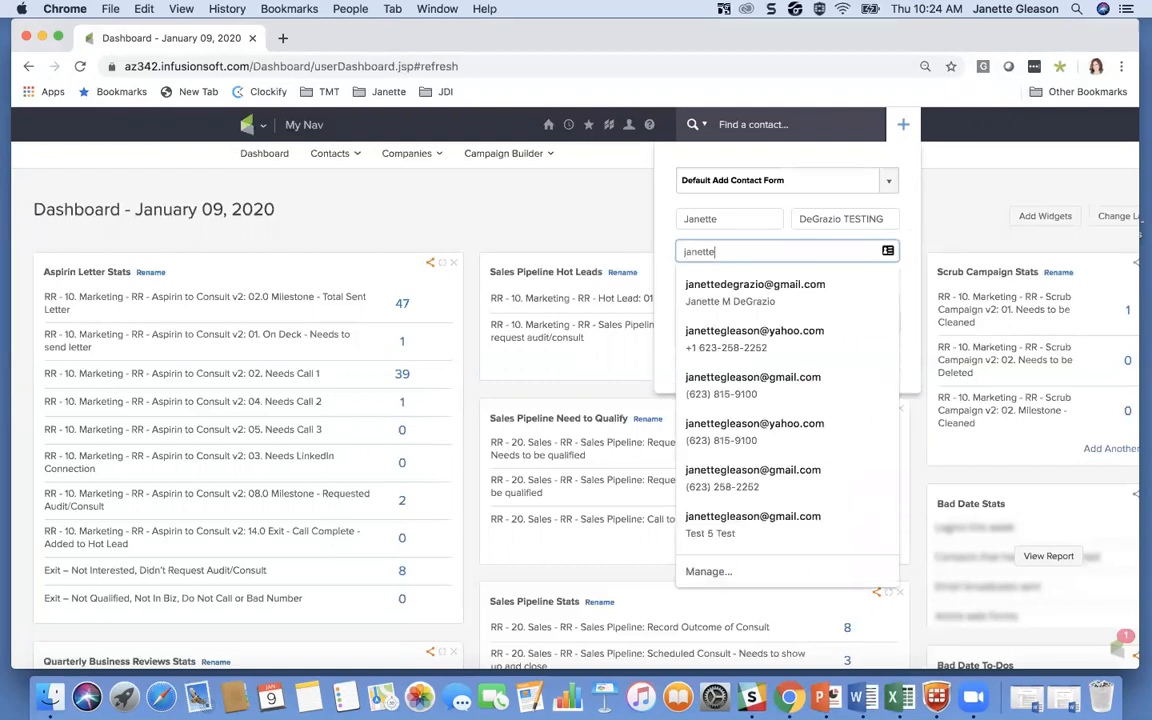
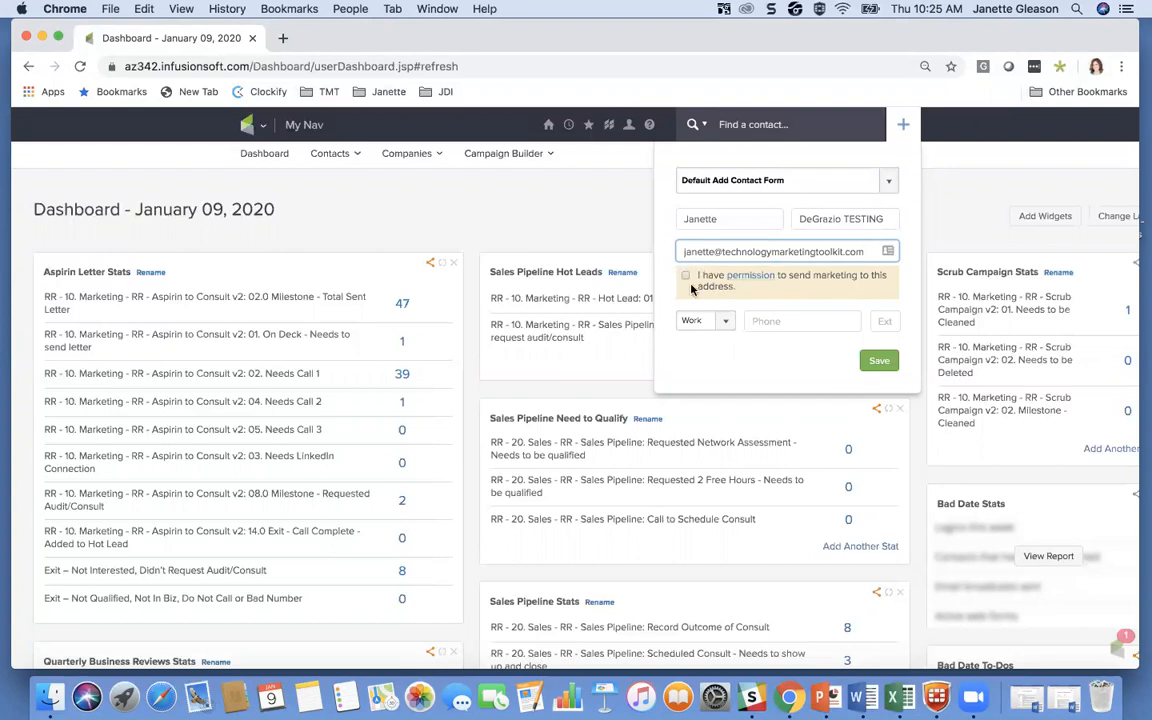
{"action": "left_click", "coordinate": [686, 279]}
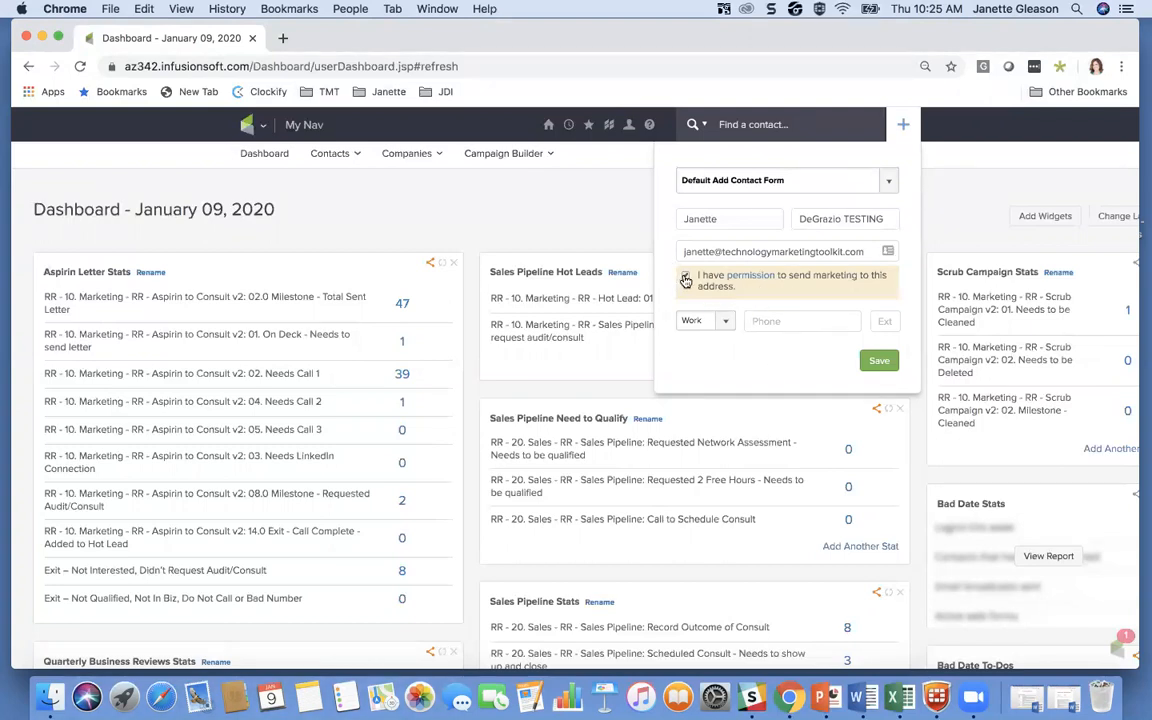
{"action": "left_click", "coordinate": [879, 362]}
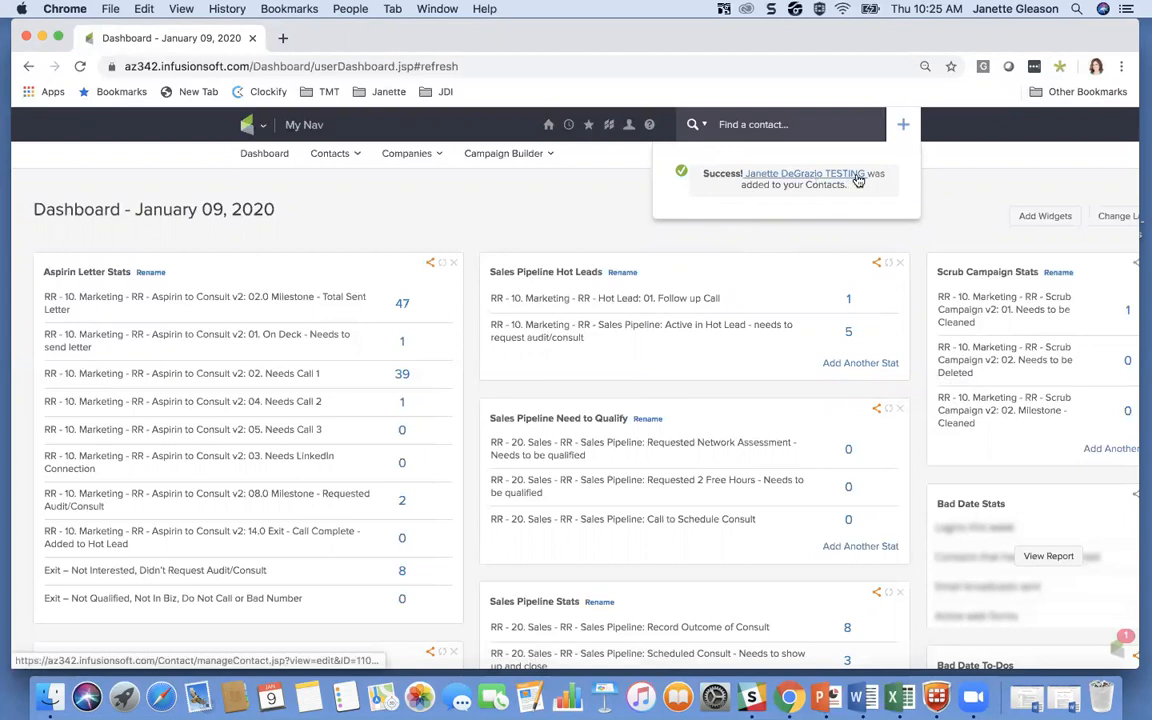
Open the newly added contact's record, make the browser full screen, and look over the general information fields
{"action": "left_click", "coordinate": [791, 178]}
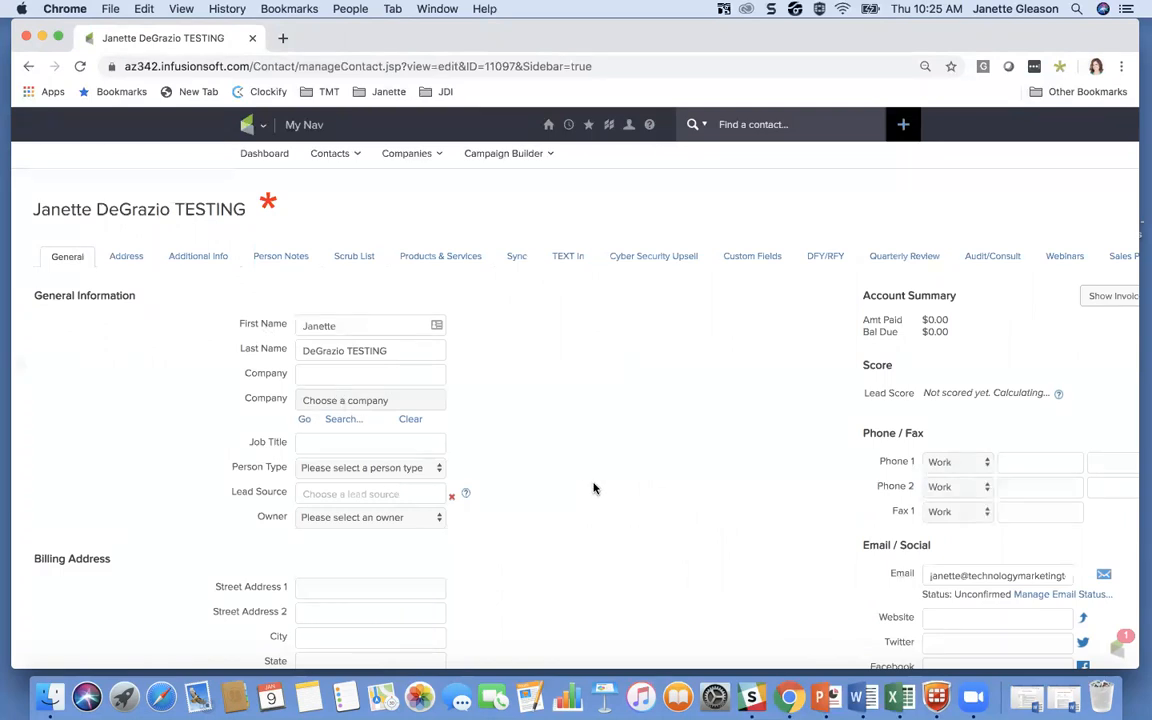
{"action": "scroll", "coordinate": [593, 488], "scroll_direction": "down", "scroll_amount": 3}
{"action": "scroll", "coordinate": [593, 488], "scroll_direction": "right", "scroll_amount": 2}
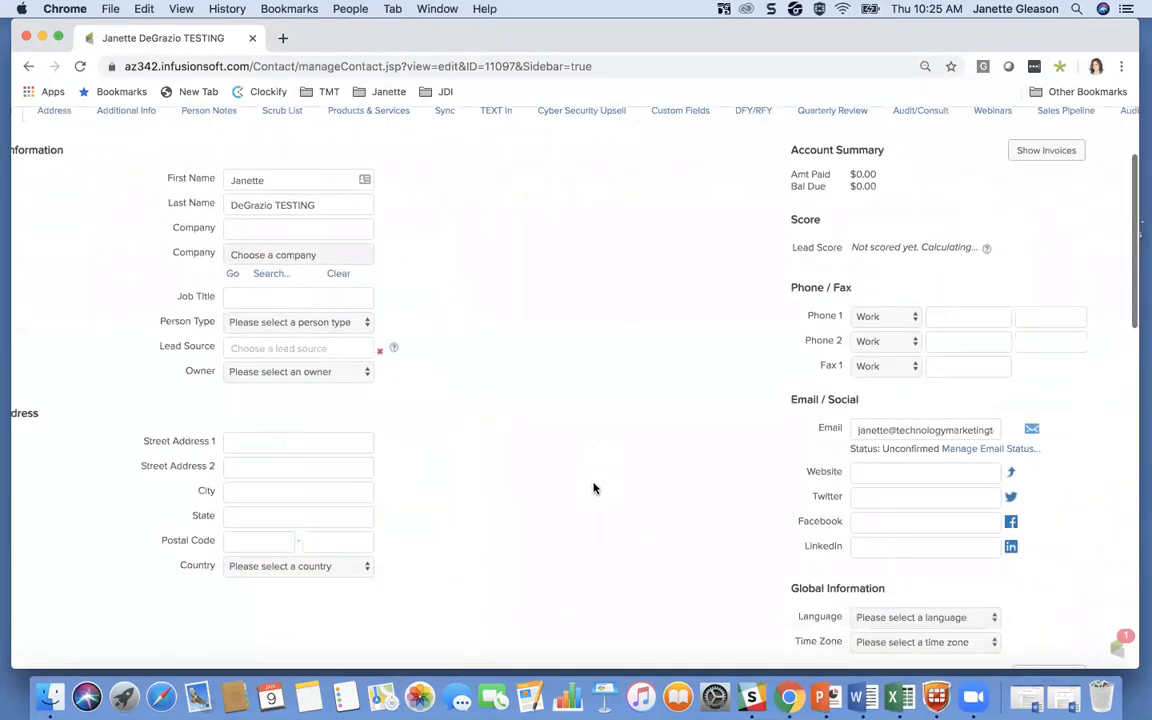
{"action": "scroll", "coordinate": [594, 487], "scroll_direction": "left", "scroll_amount": 1}
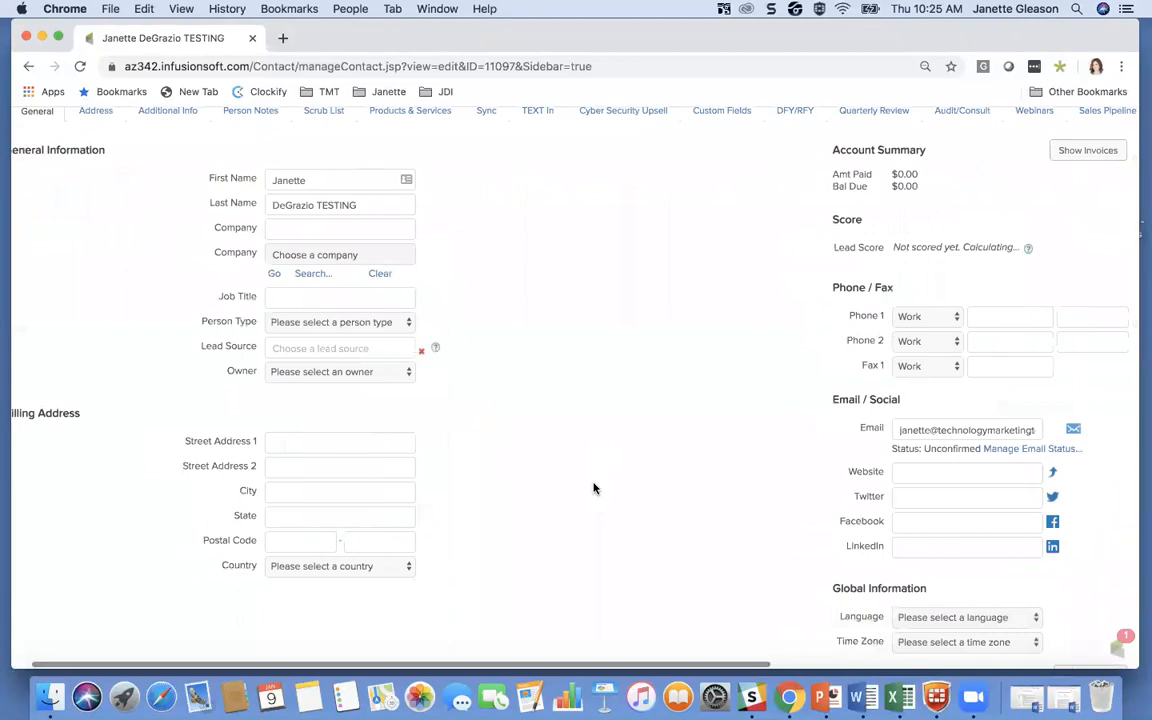
{"action": "left_click", "coordinate": [55, 38]}
{"action": "left_click_drag", "start_coordinate": [501, 411], "coordinate": [702, 391]}
{"action": "left_click", "coordinate": [702, 391]}
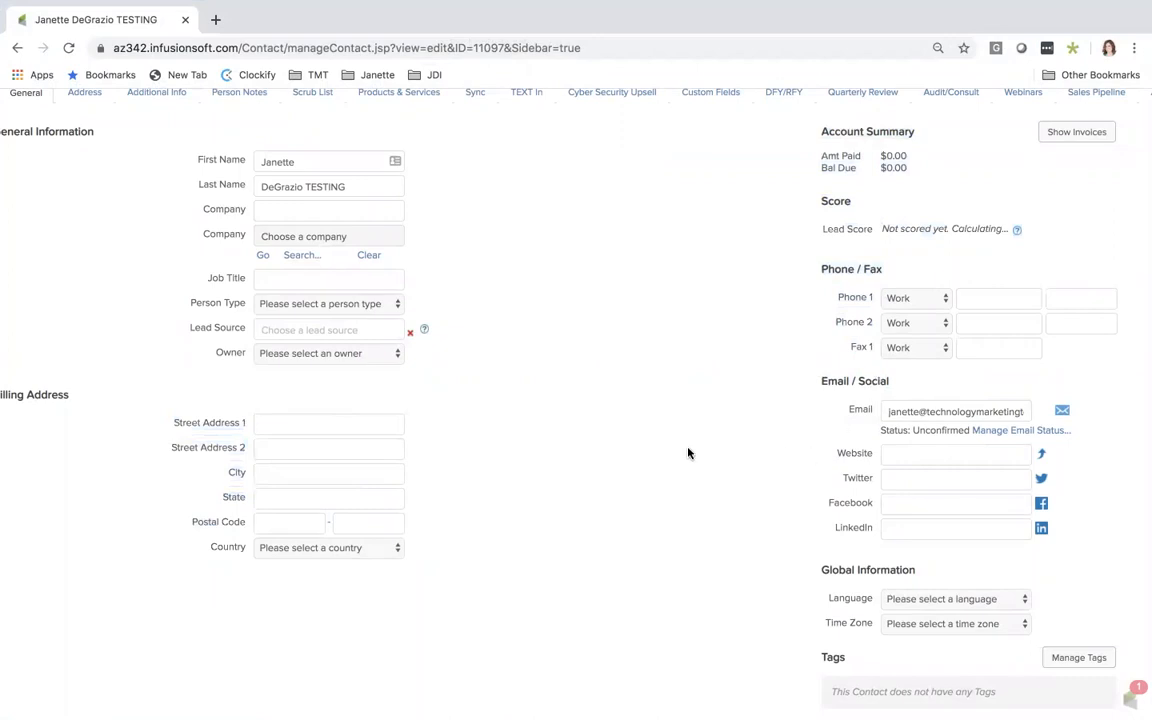
{"action": "scroll", "coordinate": [688, 453], "scroll_direction": "down", "scroll_amount": 4}
{"action": "scroll", "coordinate": [688, 453], "scroll_direction": "up", "scroll_amount": 7}
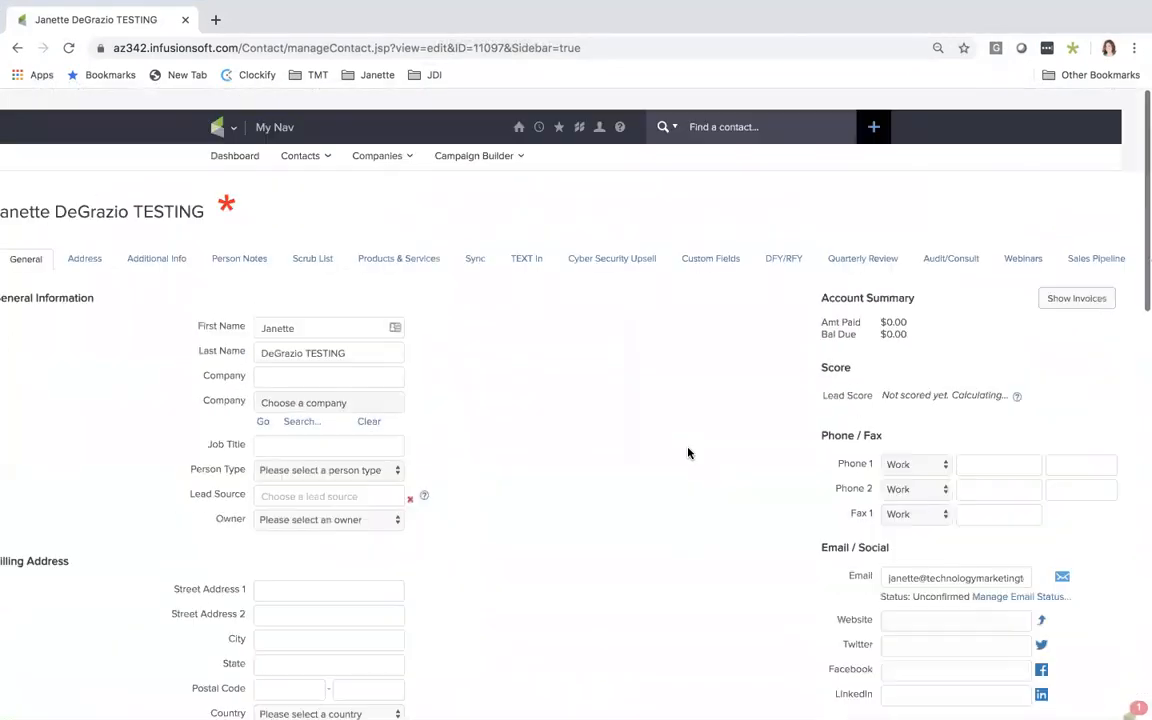
{"action": "scroll", "coordinate": [500, 395], "scroll_direction": "down", "scroll_amount": 1}
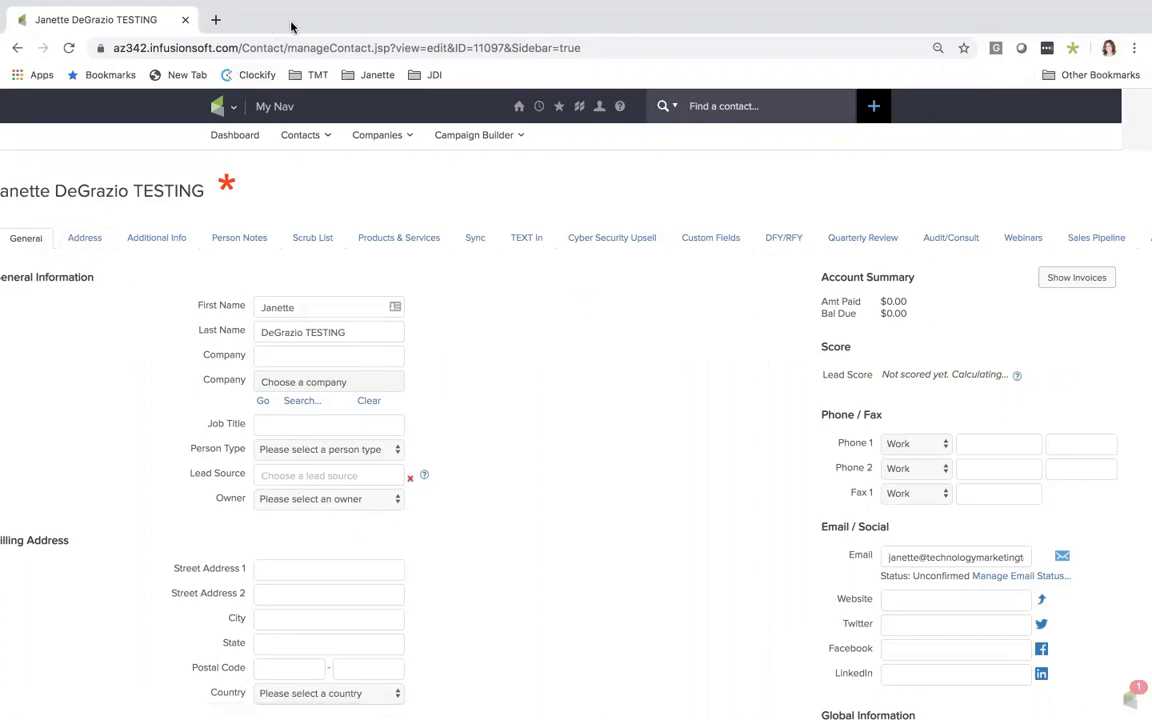
Examine the contact record's Address, Additional Info and Custom Fields sections
{"action": "left_click", "coordinate": [90, 238]}
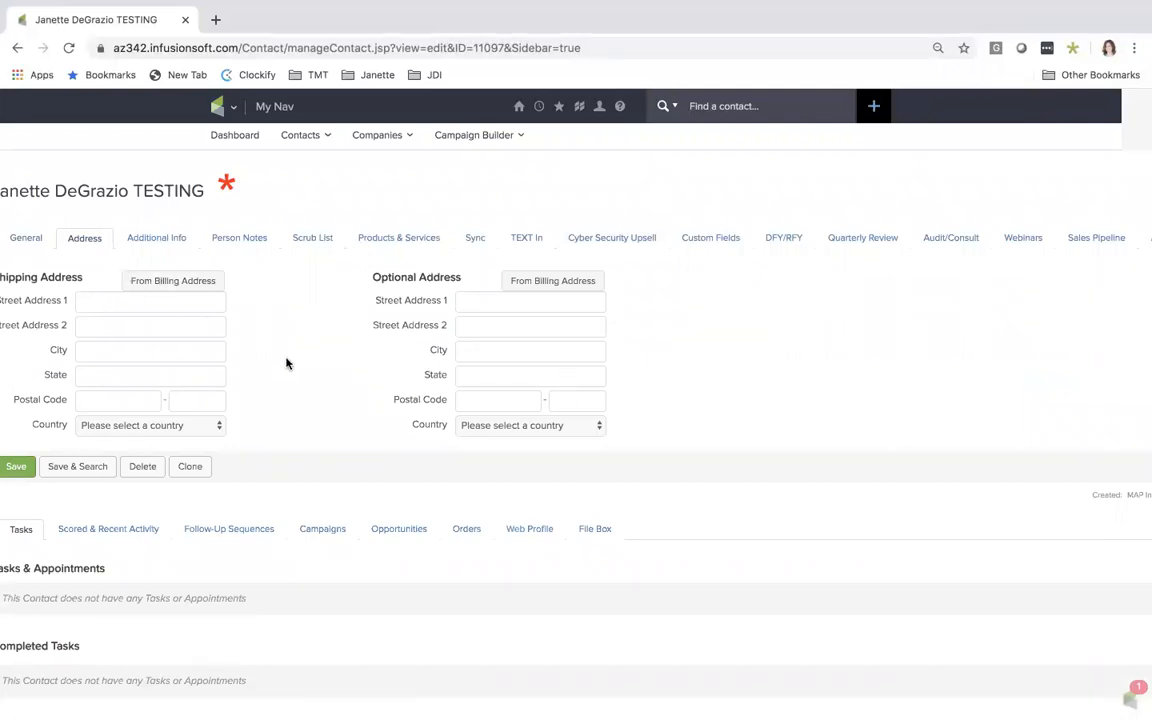
{"action": "left_click", "coordinate": [160, 240]}
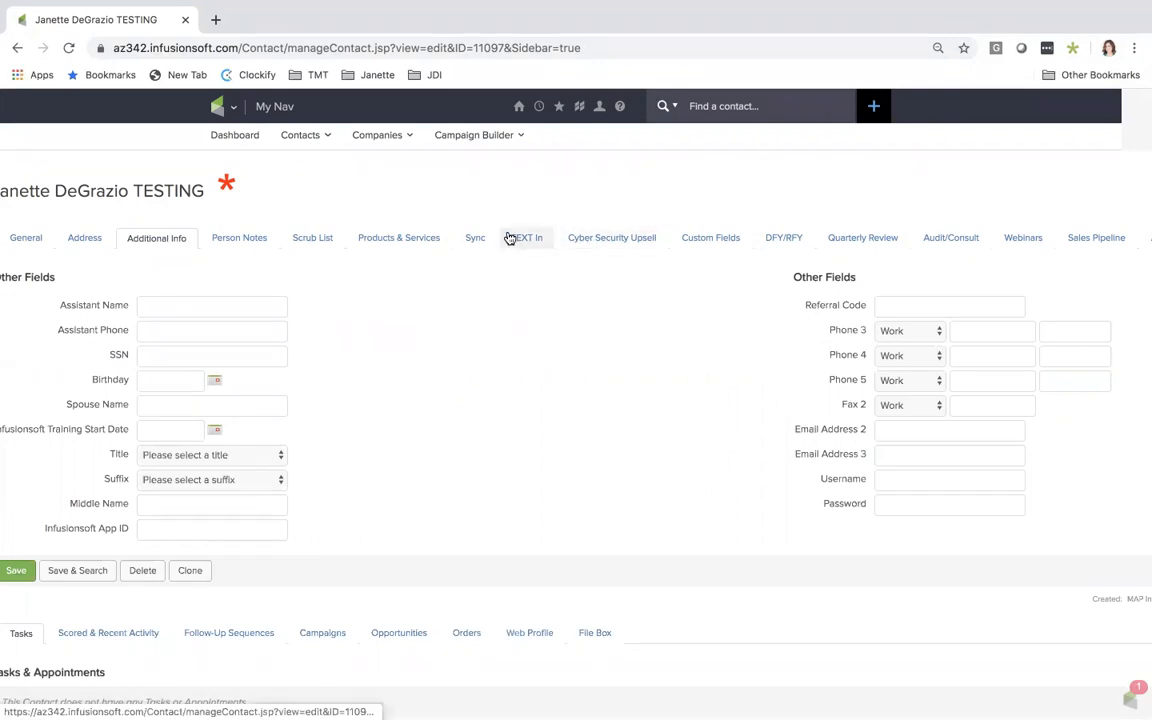
{"action": "left_click", "coordinate": [711, 240]}
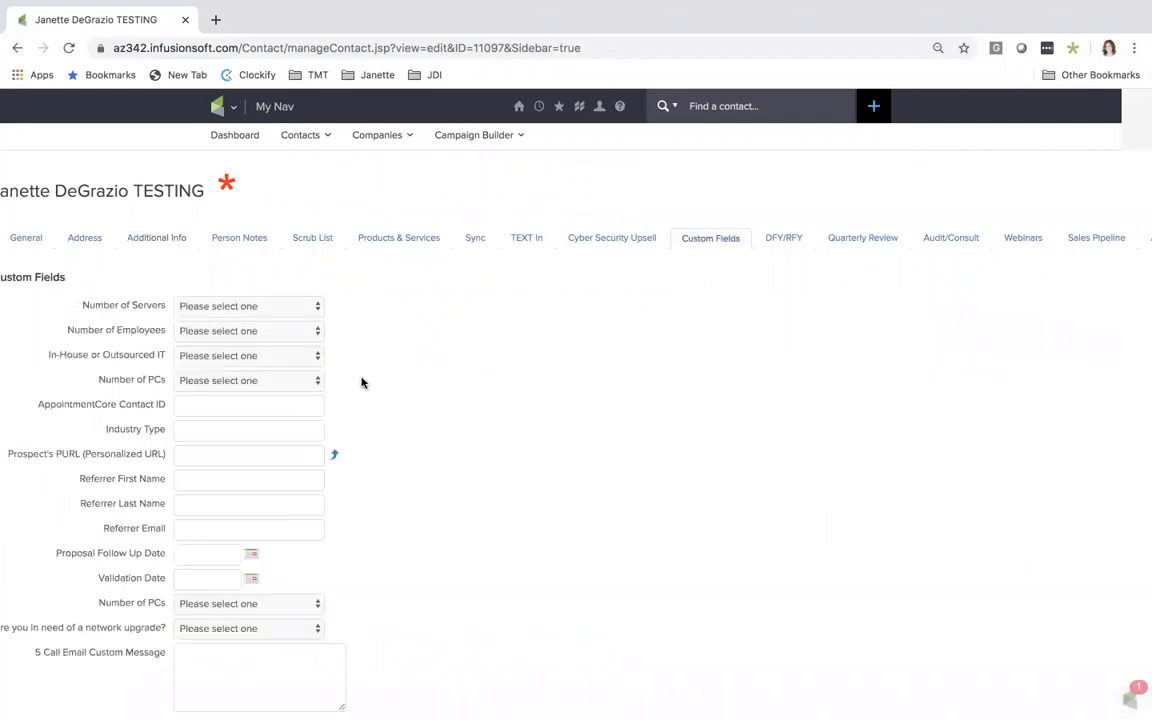
{"action": "scroll", "coordinate": [437, 479], "scroll_direction": "down", "scroll_amount": 2}
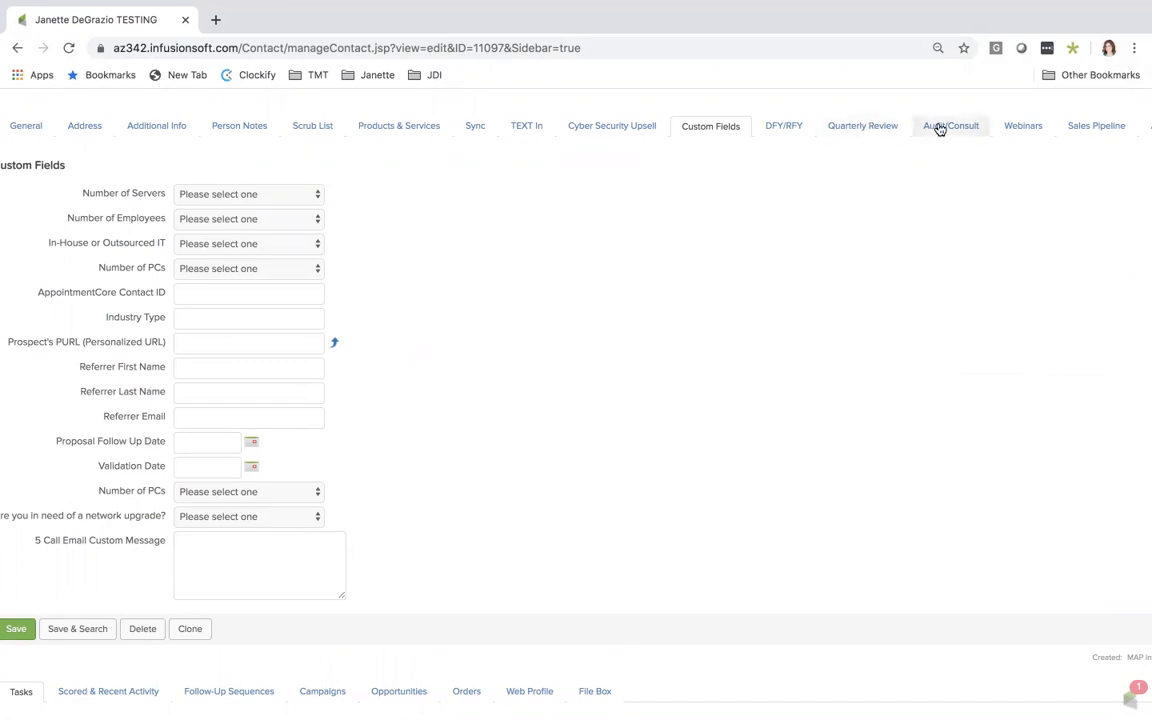
{"action": "scroll", "coordinate": [698, 200], "scroll_direction": "up", "scroll_amount": 3}
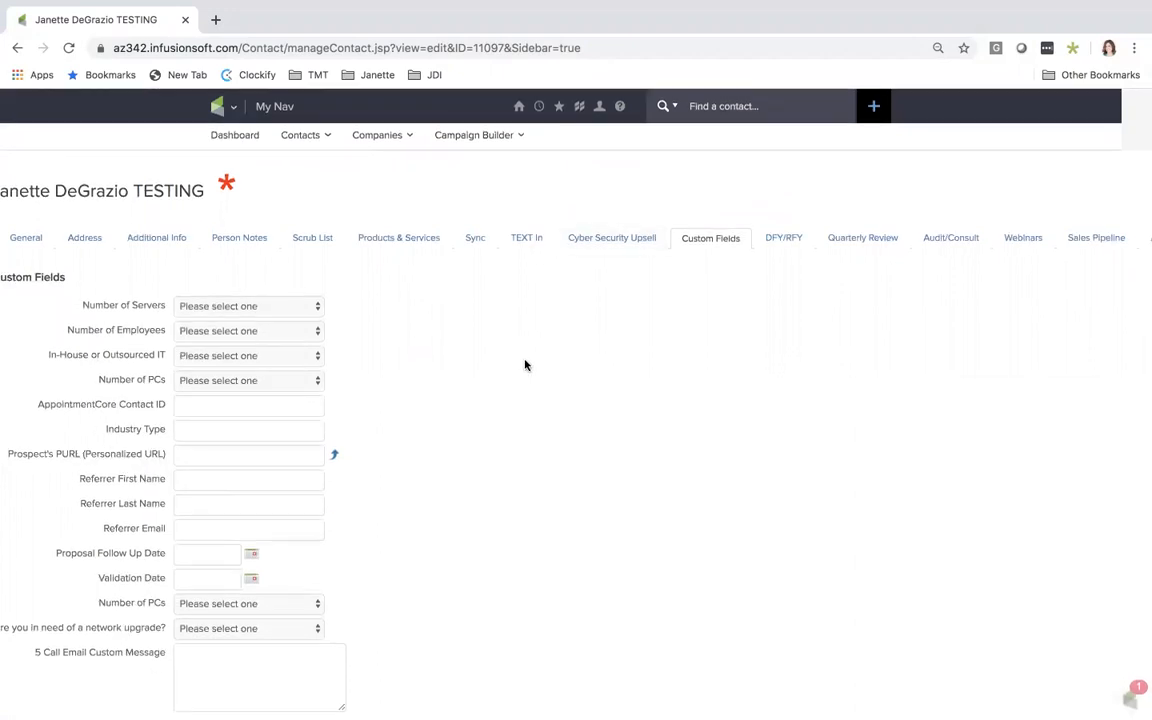
Return to the record's General section and review the tags, tasks, notes, form submissions and recent email history
{"action": "left_click", "coordinate": [22, 240]}
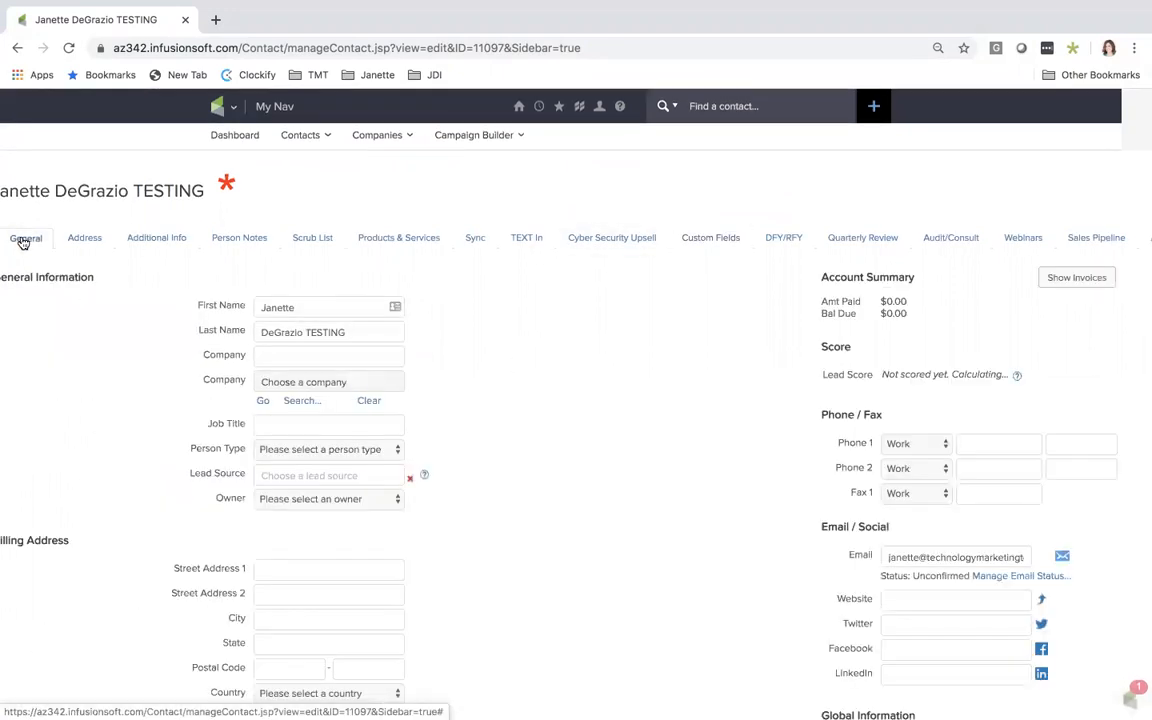
{"action": "scroll", "coordinate": [403, 262], "scroll_direction": "down", "scroll_amount": 3}
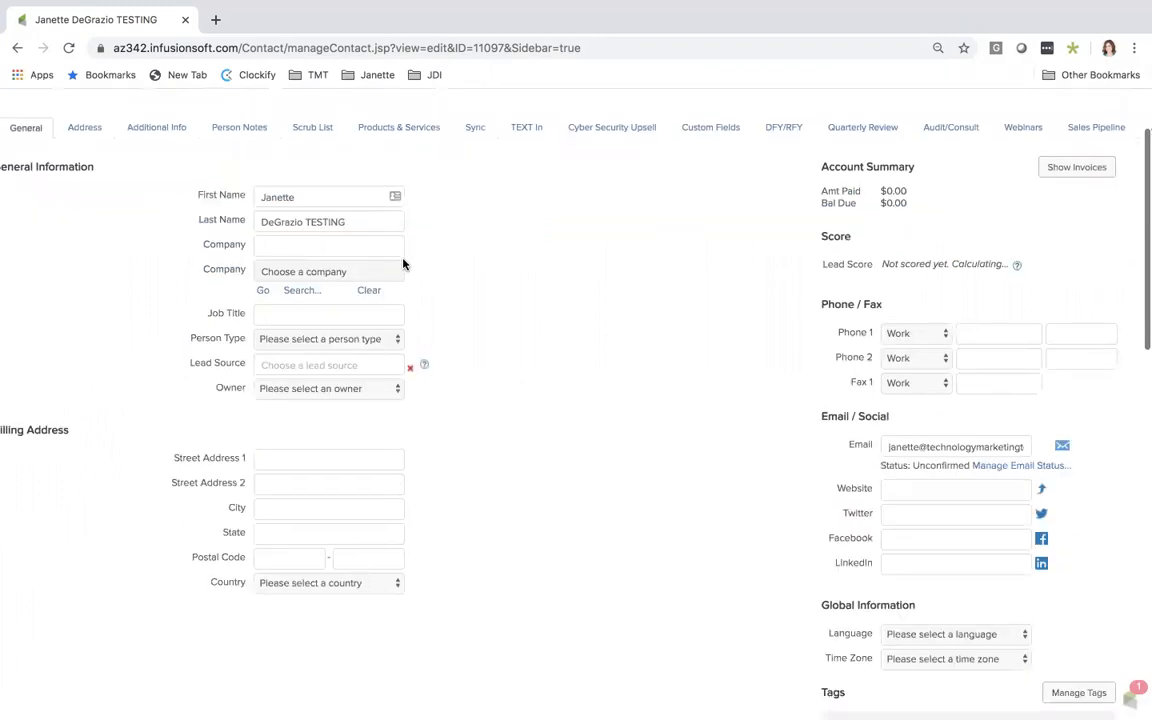
{"action": "scroll", "coordinate": [590, 313], "scroll_direction": "down", "scroll_amount": 5}
{"action": "scroll", "coordinate": [590, 313], "scroll_direction": "left", "scroll_amount": 1}
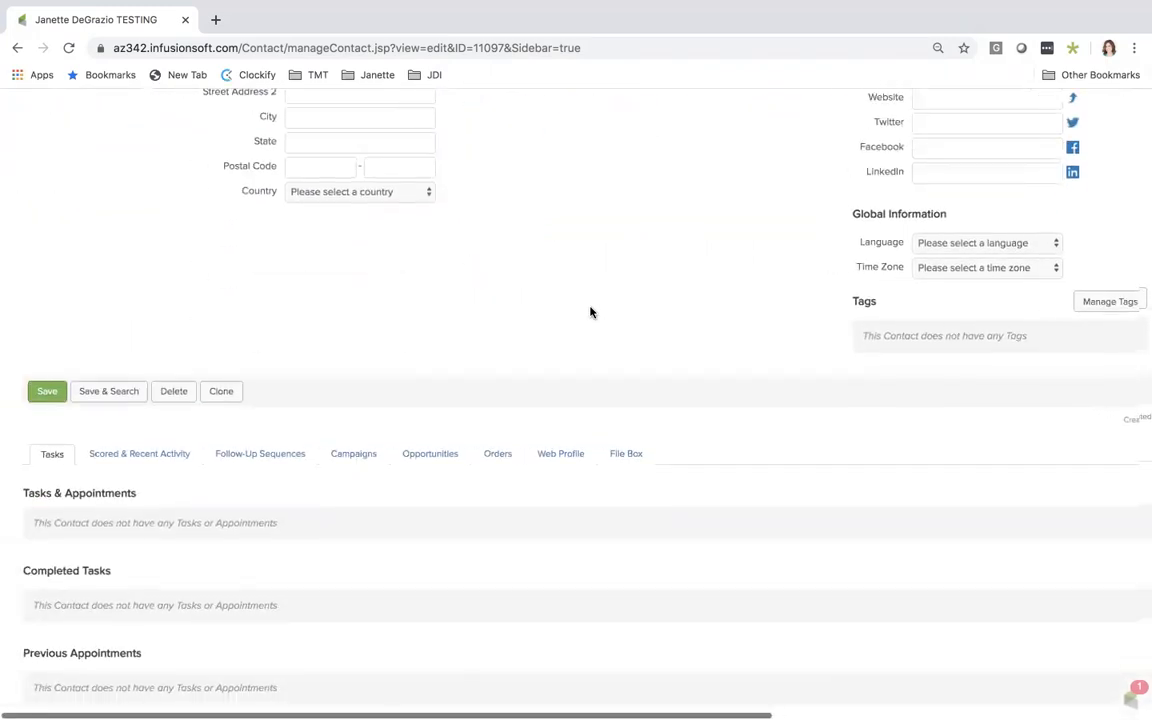
{"action": "scroll", "coordinate": [590, 313], "scroll_direction": "down", "scroll_amount": 1}
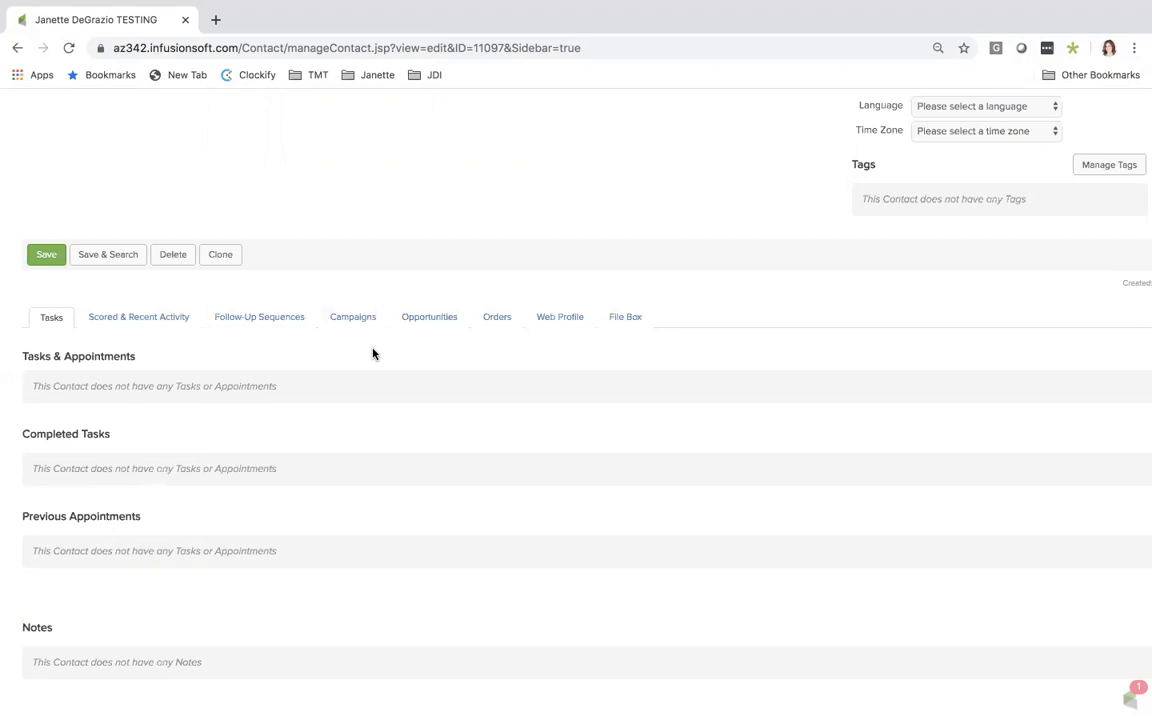
{"action": "scroll", "coordinate": [404, 370], "scroll_direction": "down", "scroll_amount": 5}
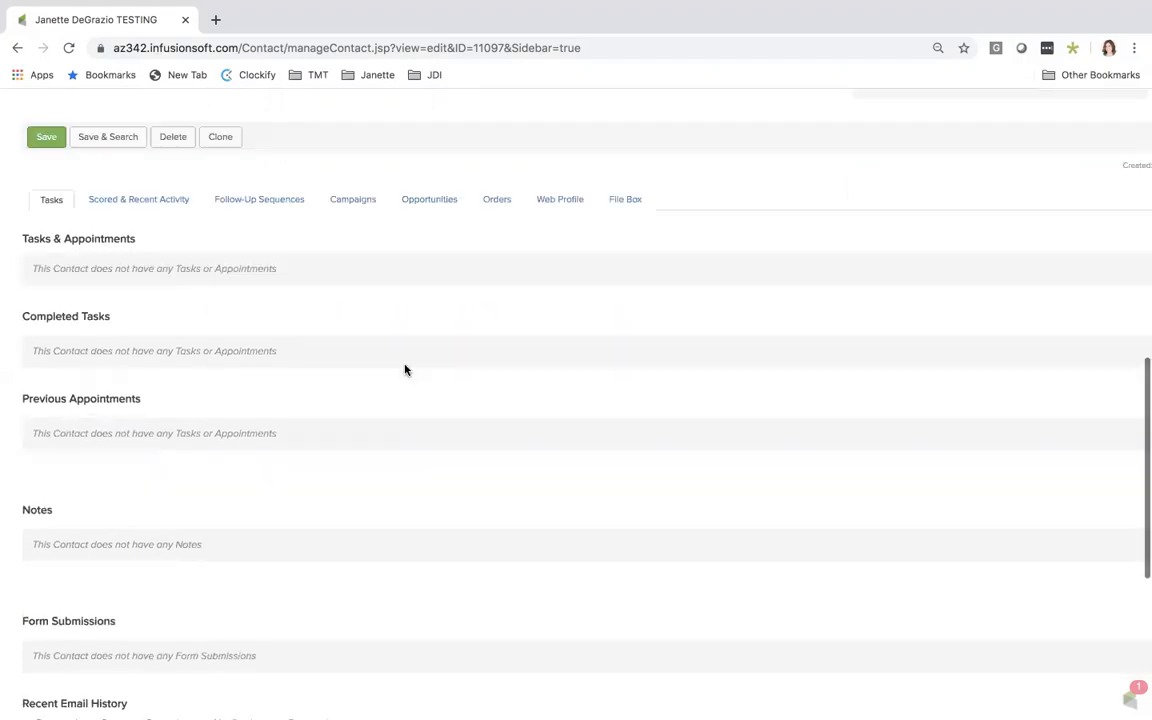
{"action": "scroll", "coordinate": [404, 370], "scroll_direction": "down", "scroll_amount": 5}
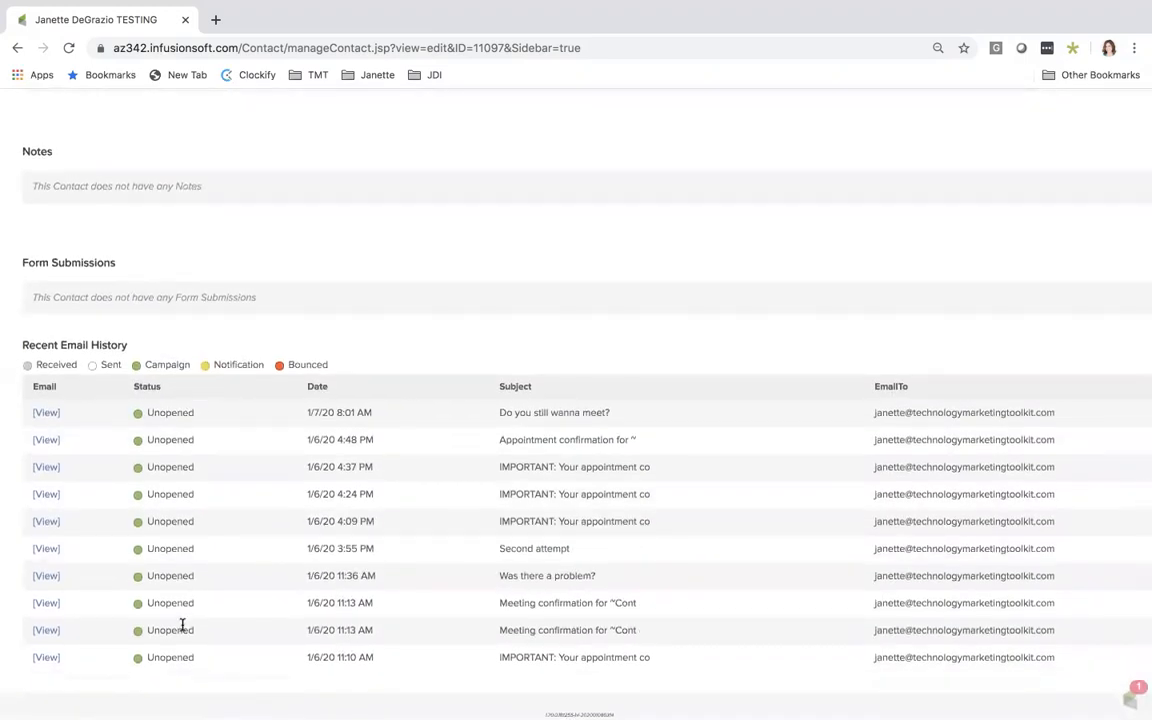
{"action": "scroll", "coordinate": [626, 224], "scroll_direction": "up", "scroll_amount": 1}
{"action": "scroll", "coordinate": [624, 224], "scroll_direction": "up", "scroll_amount": 15}
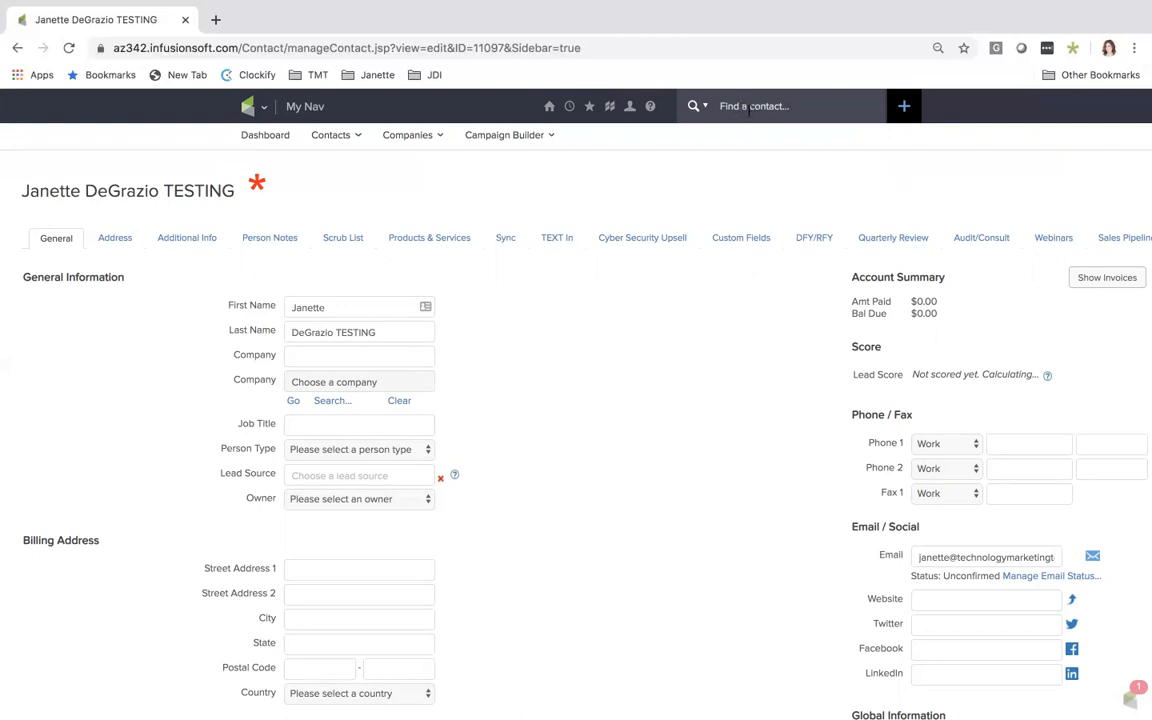
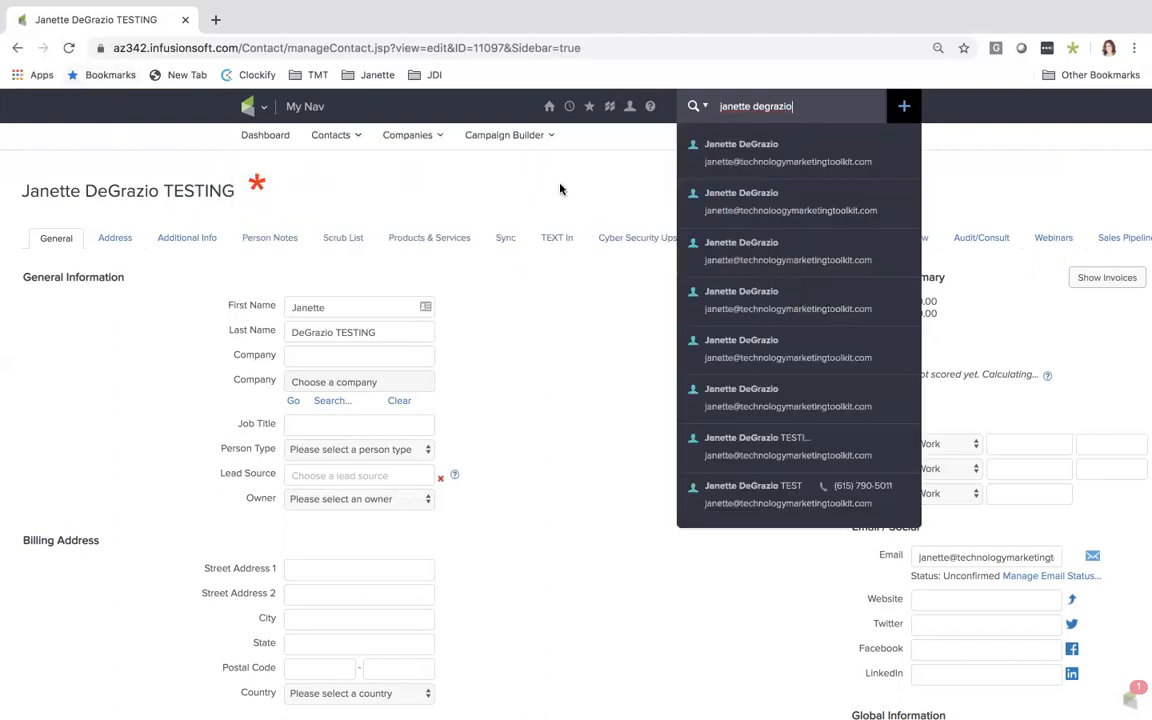
Search for the test contact by full name and open its TESTING entry as a quick search result
{"action": "left_click", "coordinate": [771, 494]}
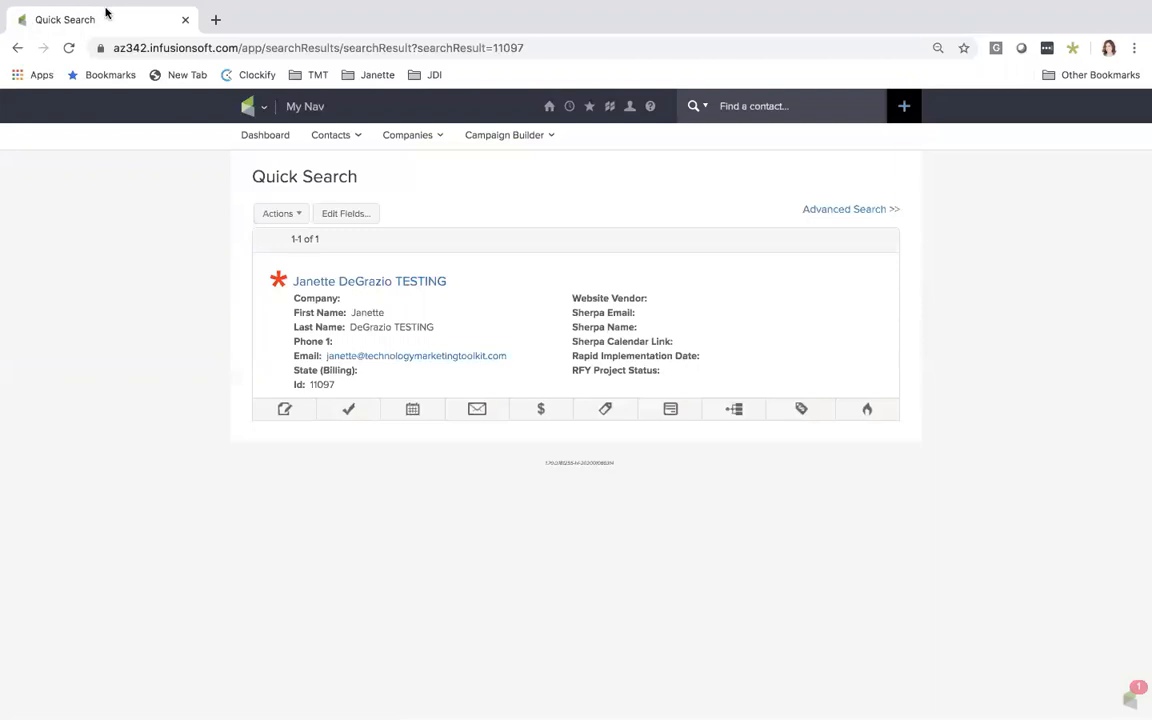
Exit full screen, switch to the Word document "Contact Records - Quick View Icons", read the icon descriptions, and put the document away
{"action": "key", "text": "ctrl+super+f"}
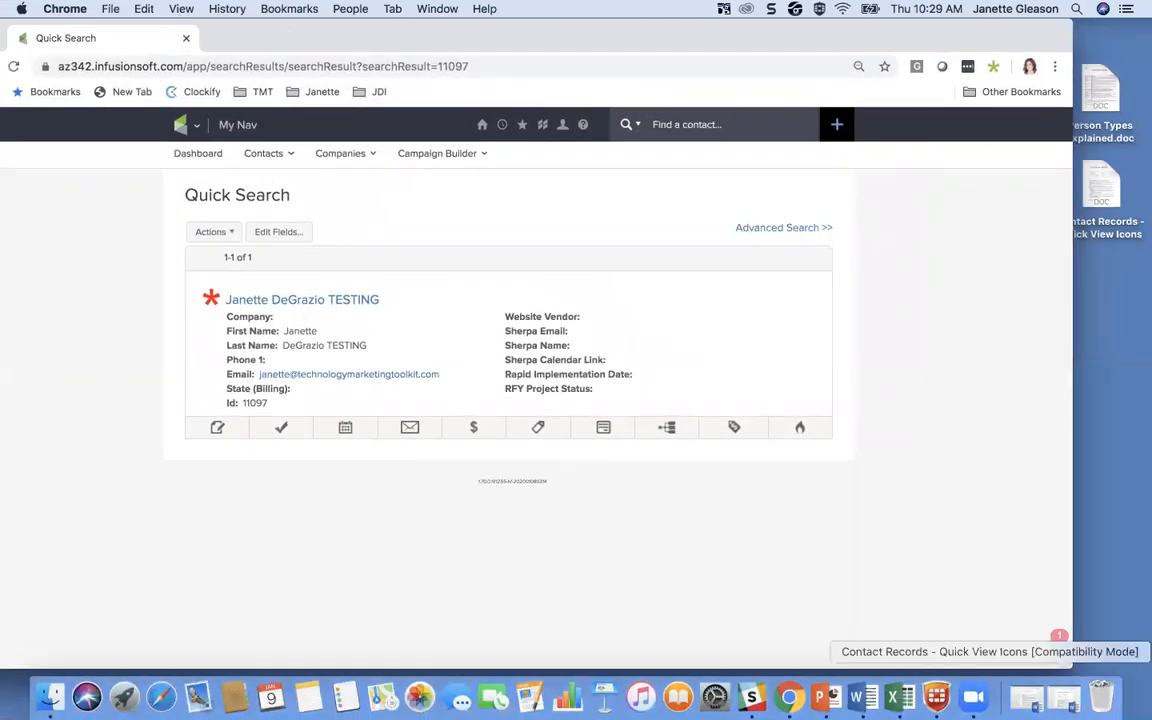
{"action": "left_click", "coordinate": [1030, 700]}
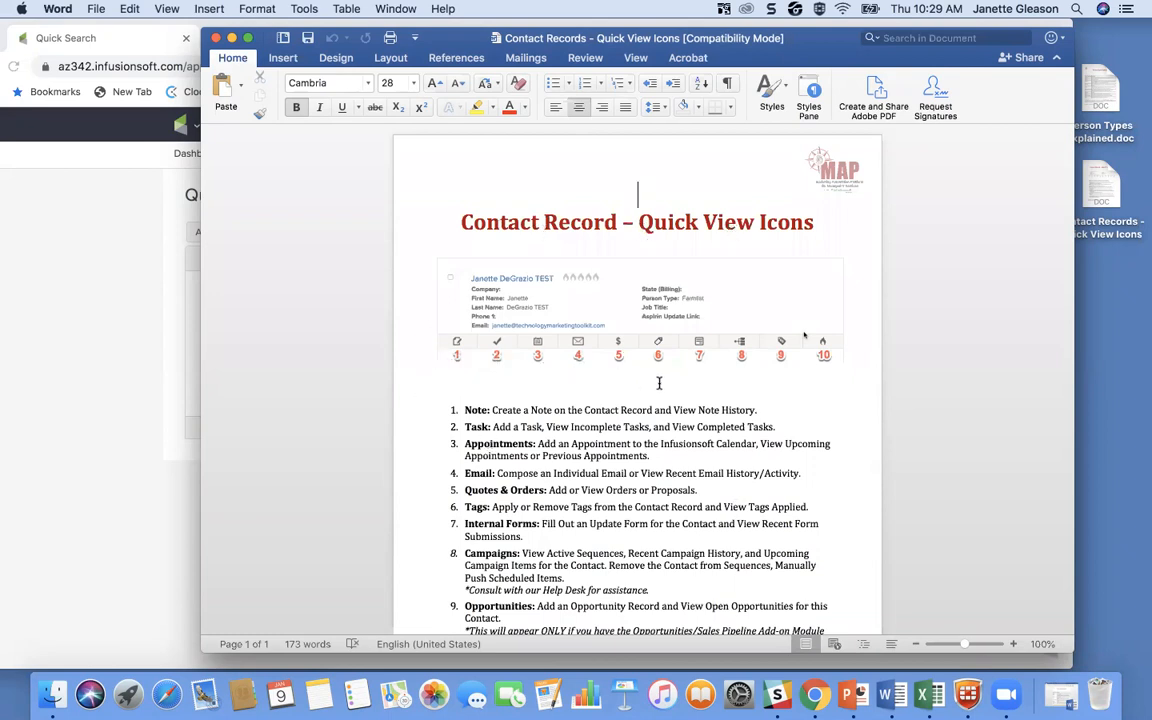
{"action": "scroll", "coordinate": [590, 386], "scroll_direction": "down", "scroll_amount": 3}
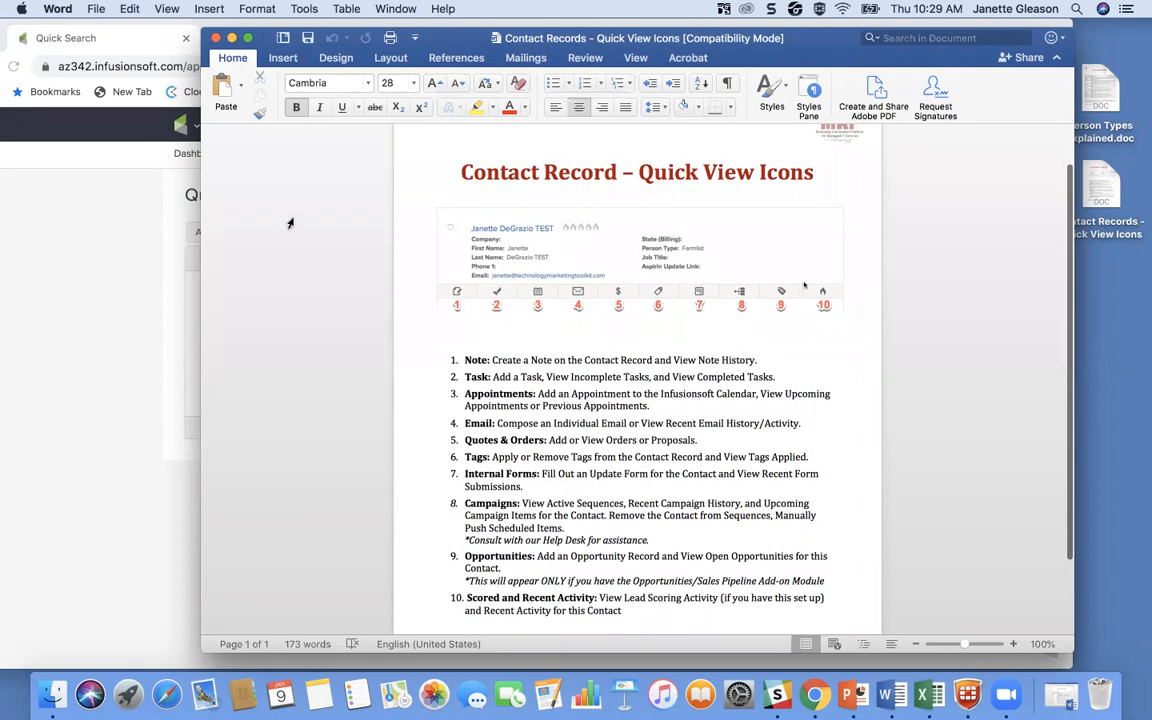
{"action": "left_click", "coordinate": [231, 39]}
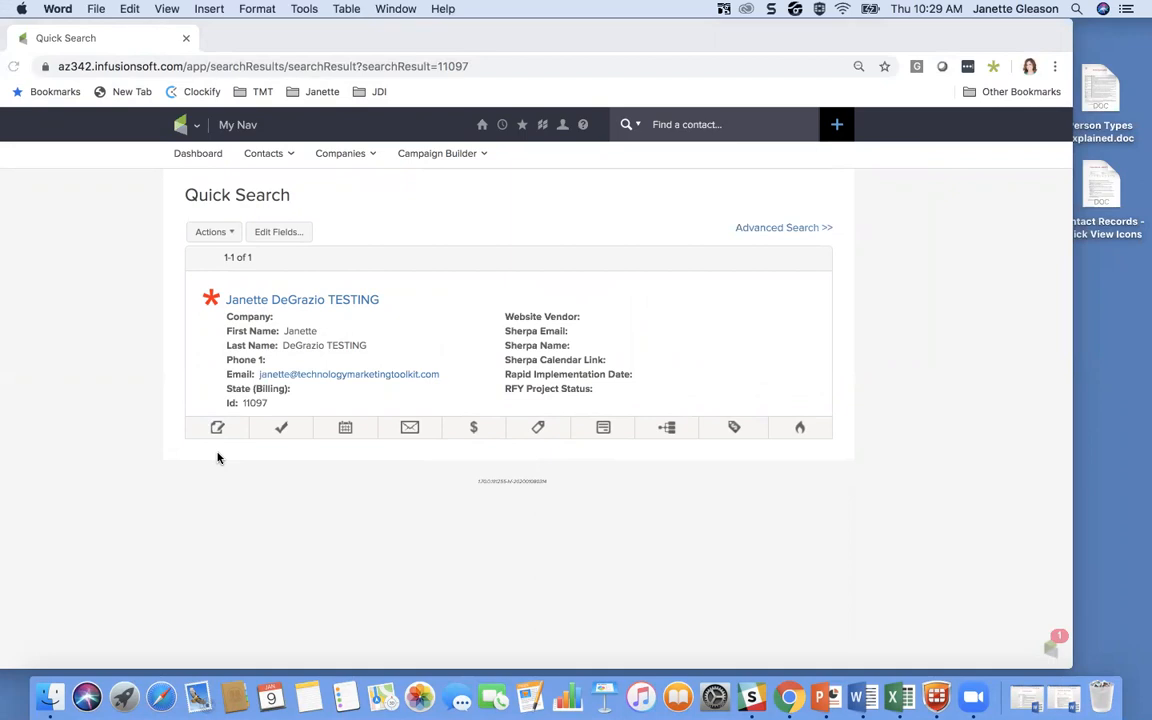
Return the browser to full screen and show the notes in the contact's quick view
{"action": "left_click", "coordinate": [1071, 372]}
{"action": "key", "text": "ctrl+super+f"}
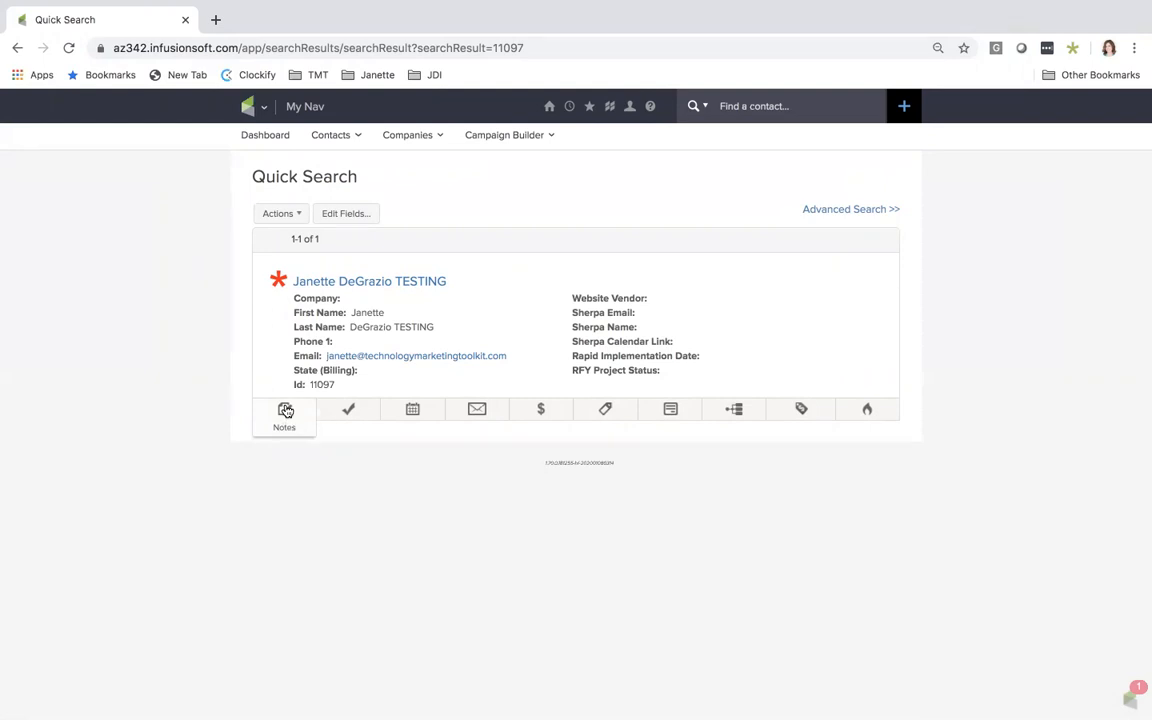
{"action": "left_click", "coordinate": [286, 411]}
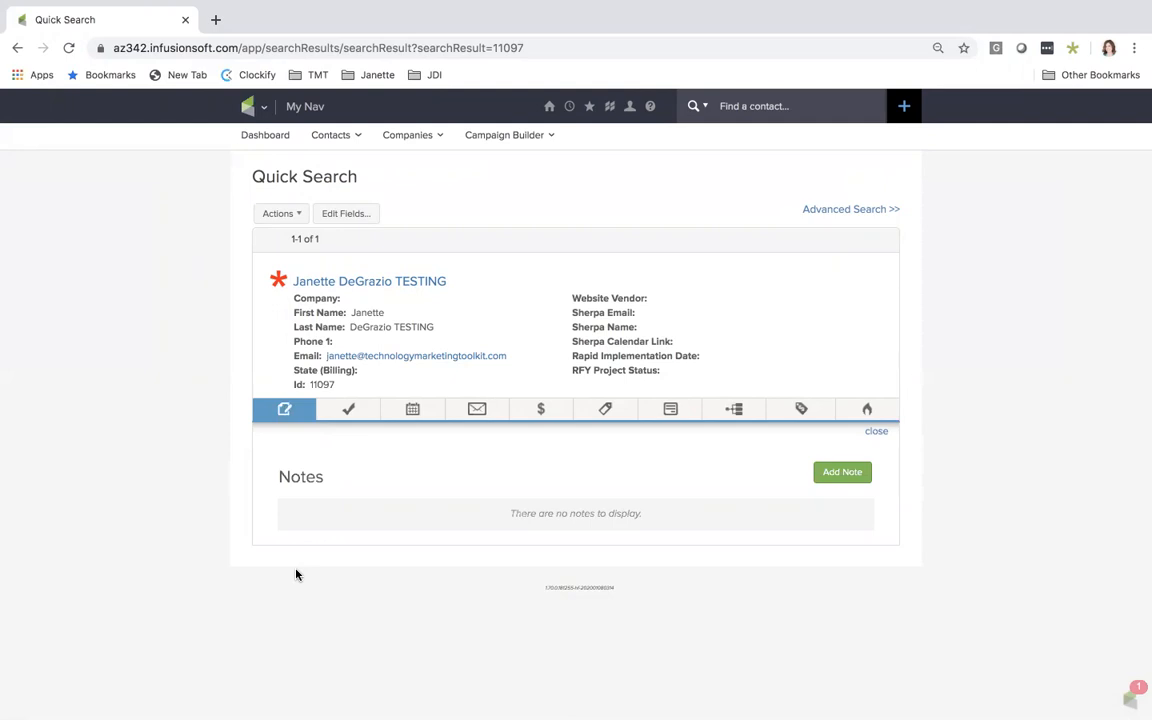
Start a new note for the contact with the title "Test note" and the description "notes"
{"action": "left_click", "coordinate": [836, 476]}
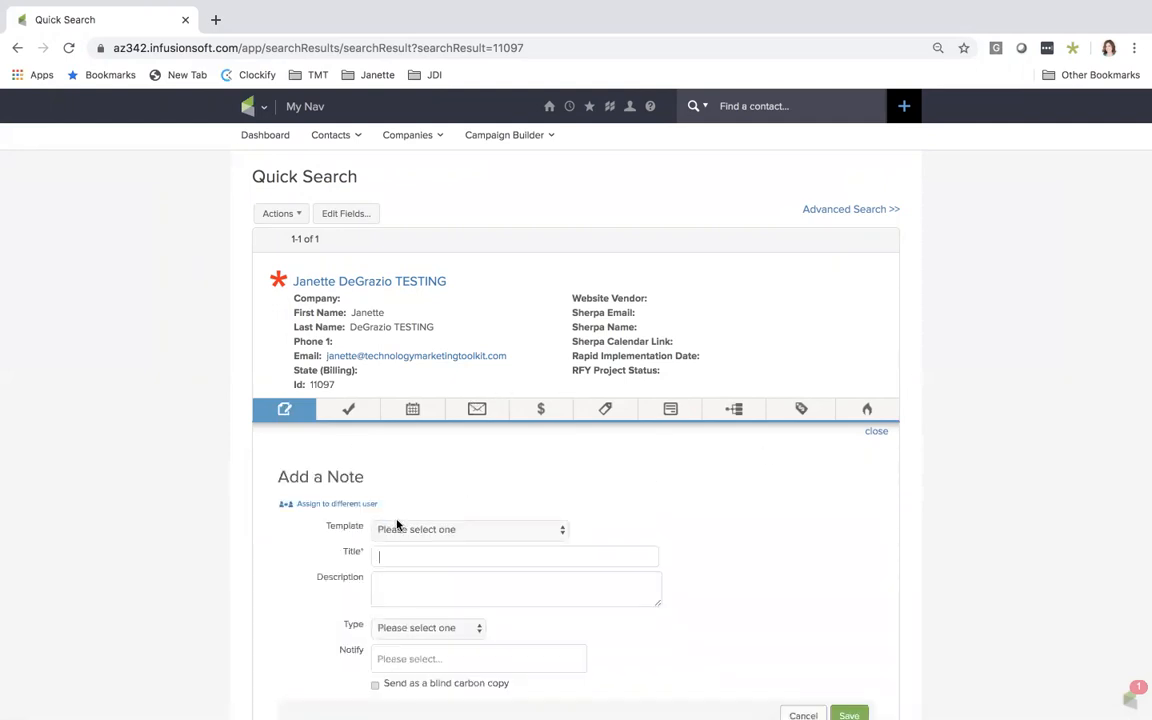
{"action": "left_click", "coordinate": [382, 557]}
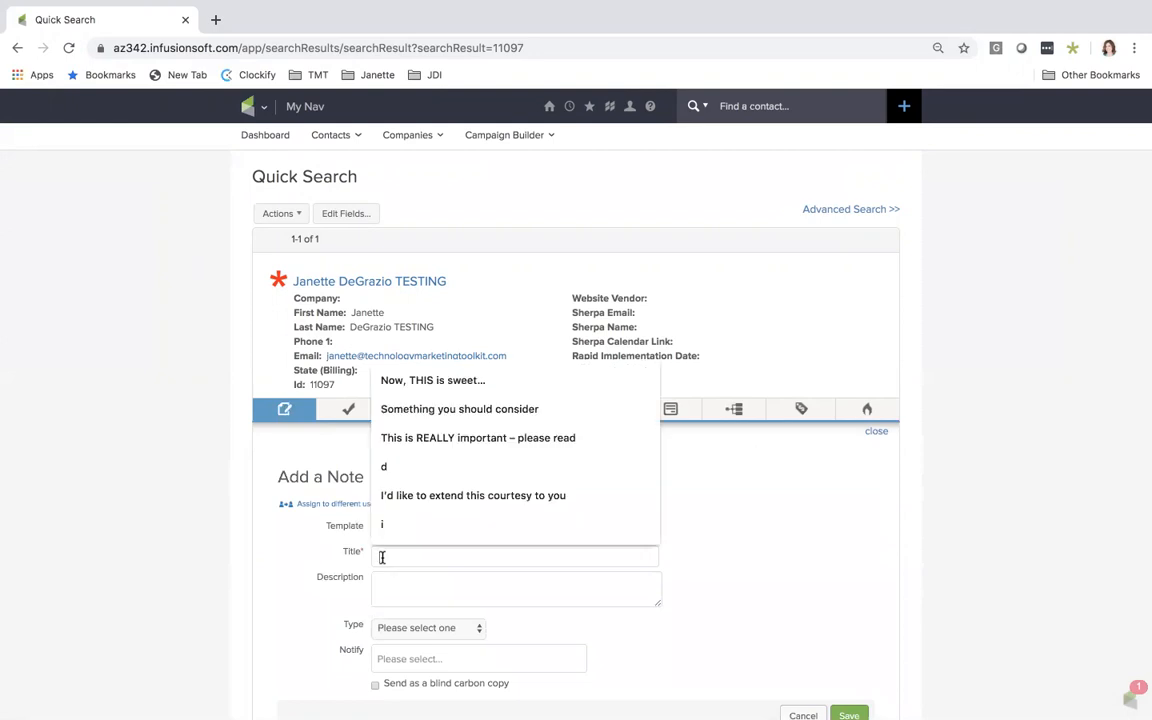
{"action": "type", "text": "C"}
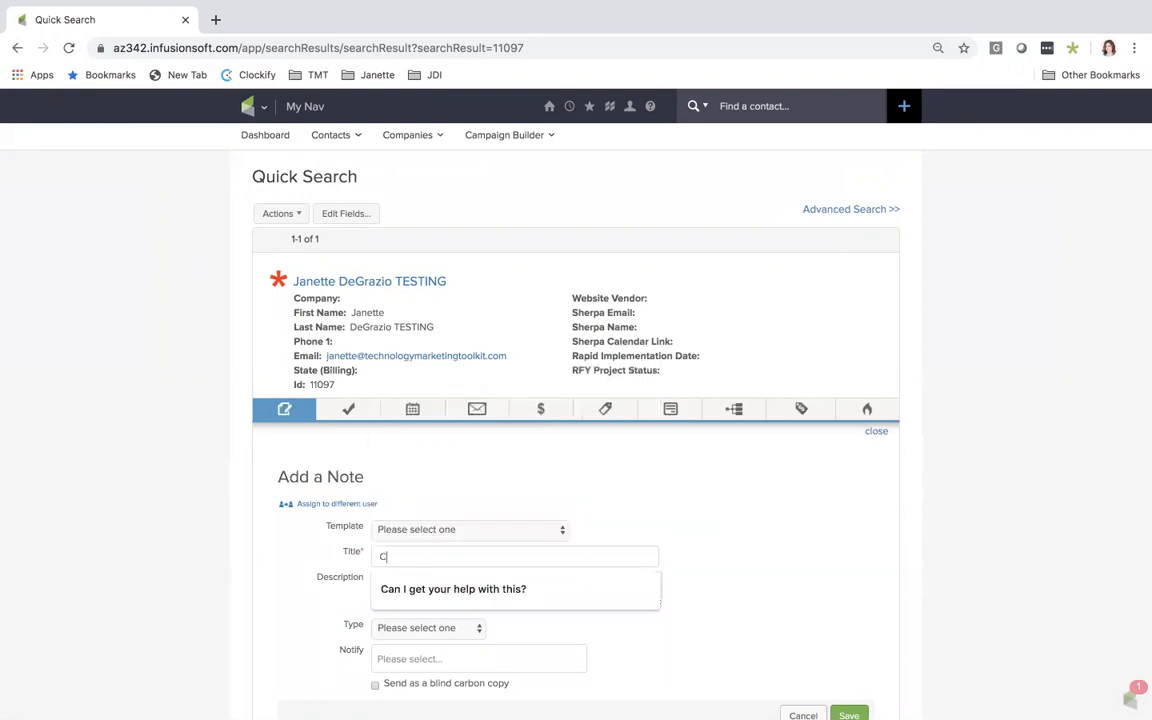
{"action": "key", "text": "BackSpace"}
{"action": "type", "text": "T"}
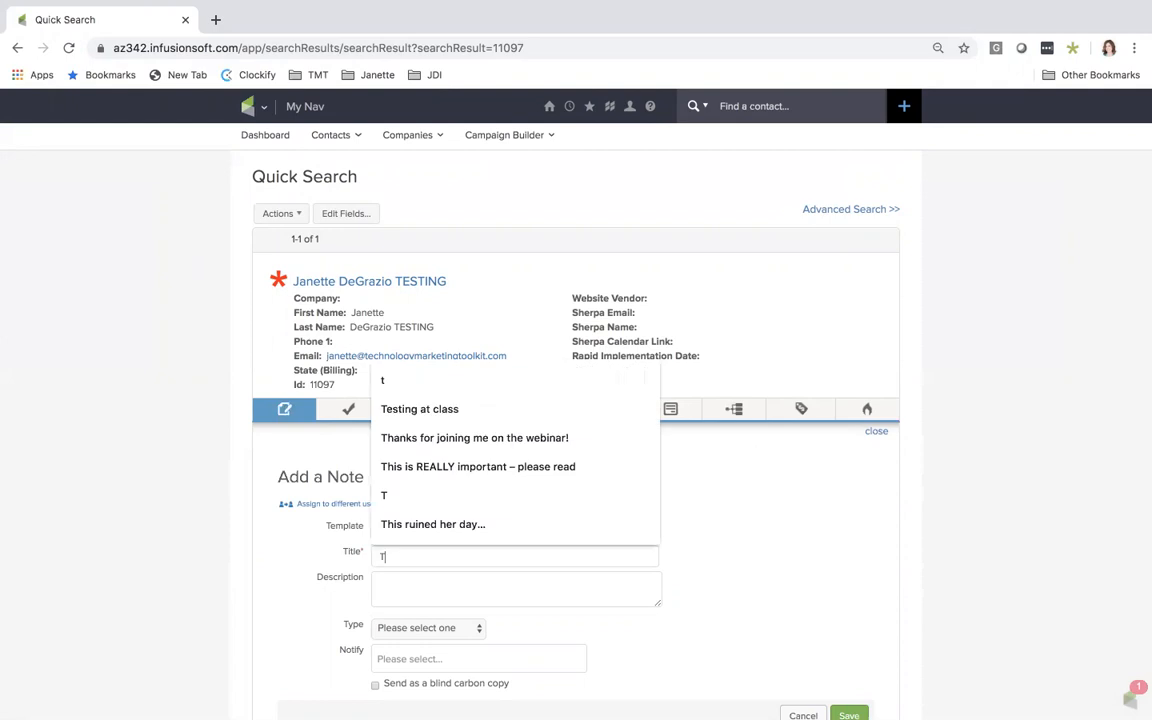
{"action": "type", "text": "est note"}
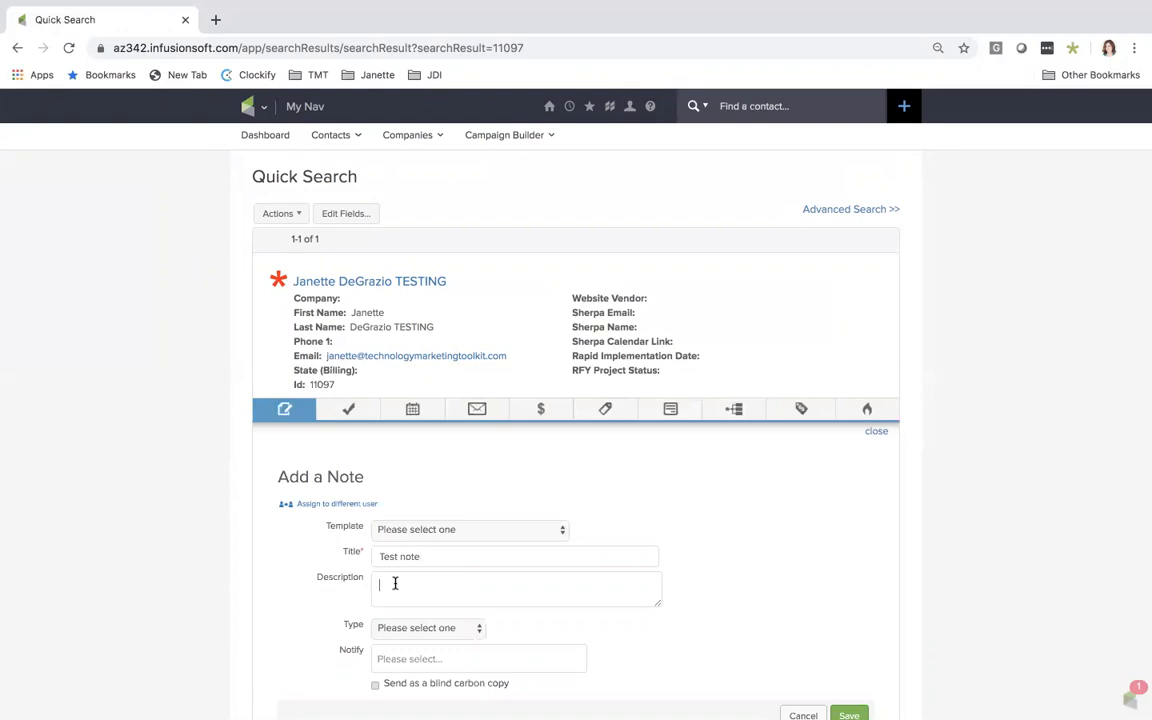
{"action": "type", "text": "notes"}
Set the note's type to Call
{"action": "scroll", "coordinate": [515, 587], "scroll_direction": "down", "scroll_amount": 1}
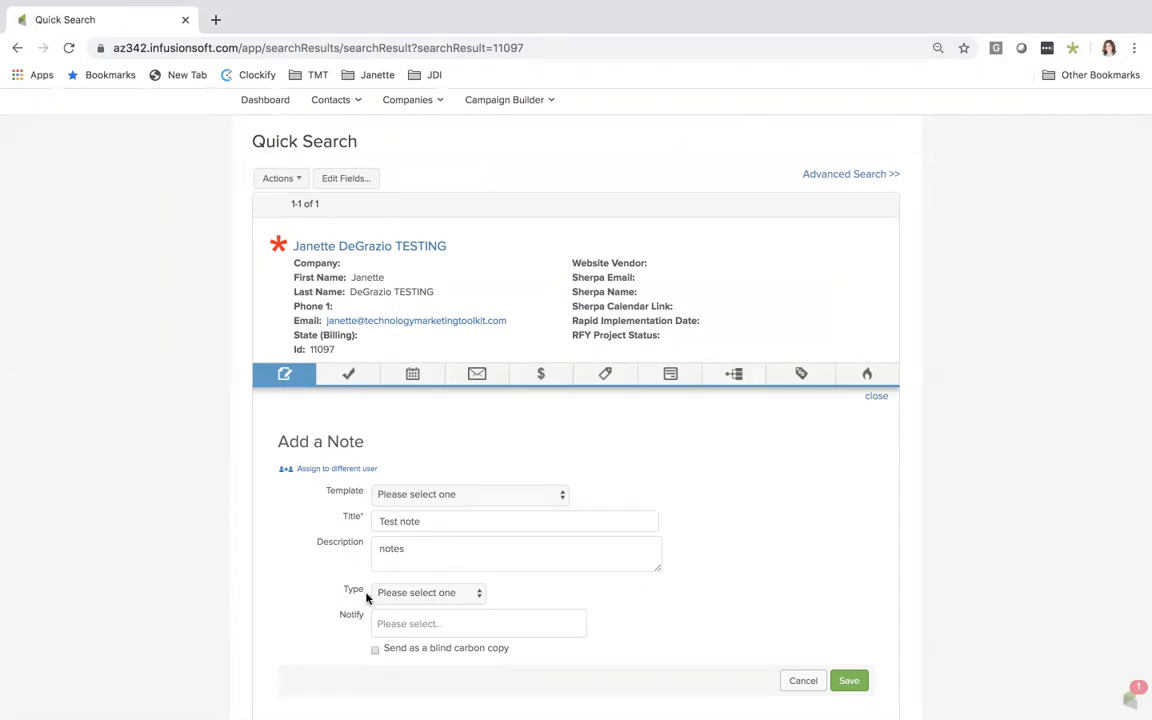
{"action": "left_click", "coordinate": [402, 594]}
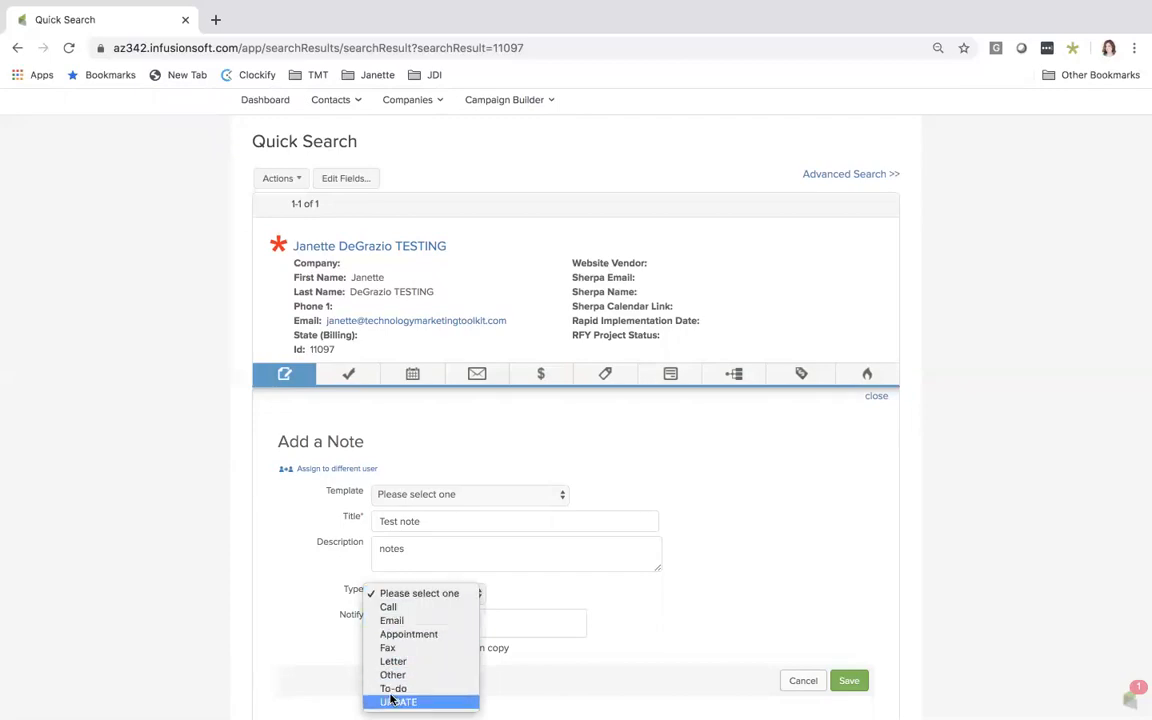
{"action": "left_click", "coordinate": [389, 607]}
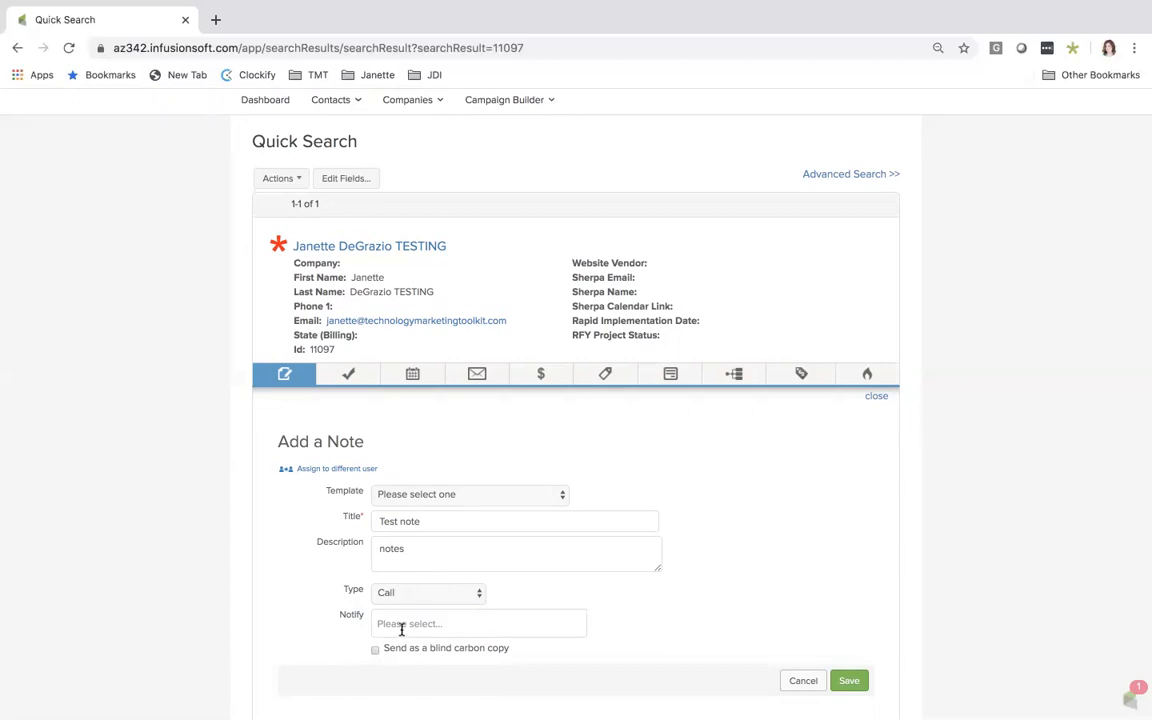
Look through the users available for notification without choosing any, and save the note
{"action": "left_click", "coordinate": [398, 627]}
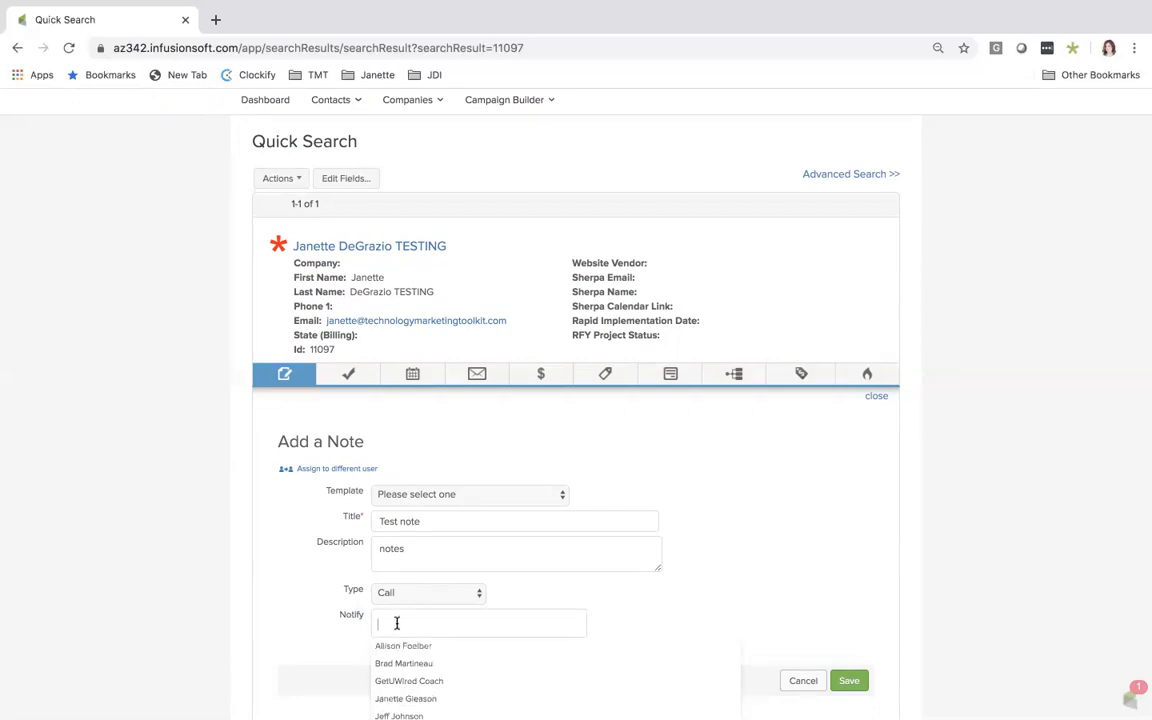
{"action": "left_click", "coordinate": [327, 628]}
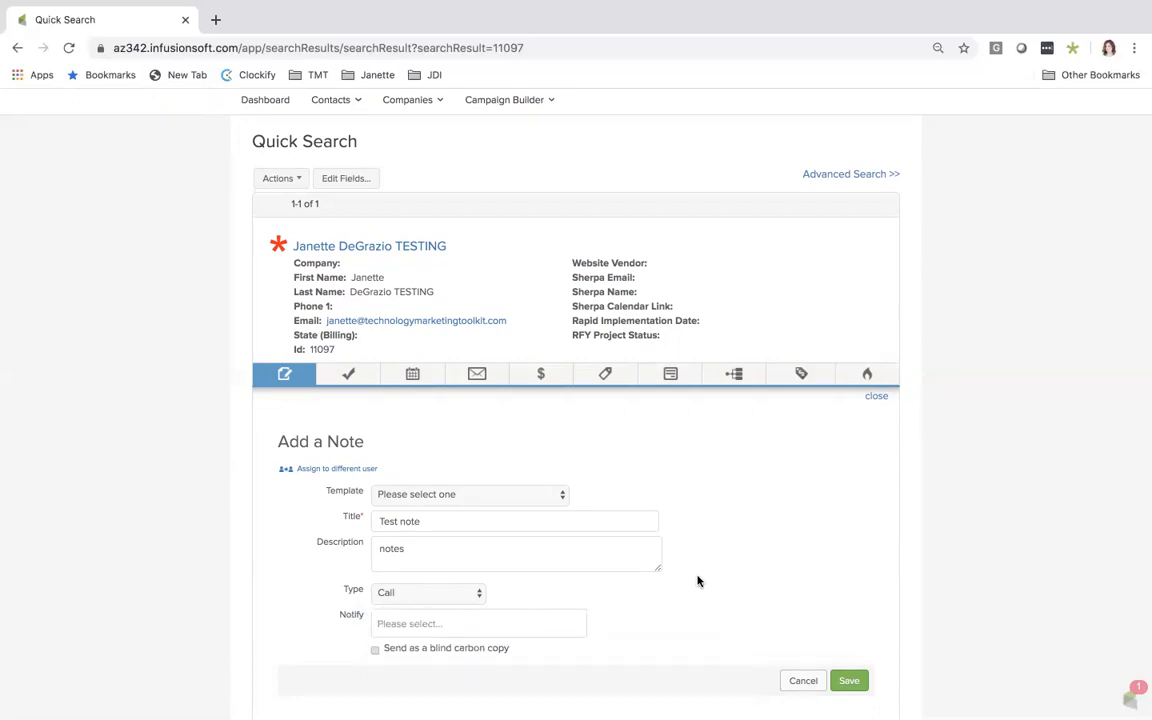
{"action": "scroll", "coordinate": [698, 581], "scroll_direction": "down", "scroll_amount": 1}
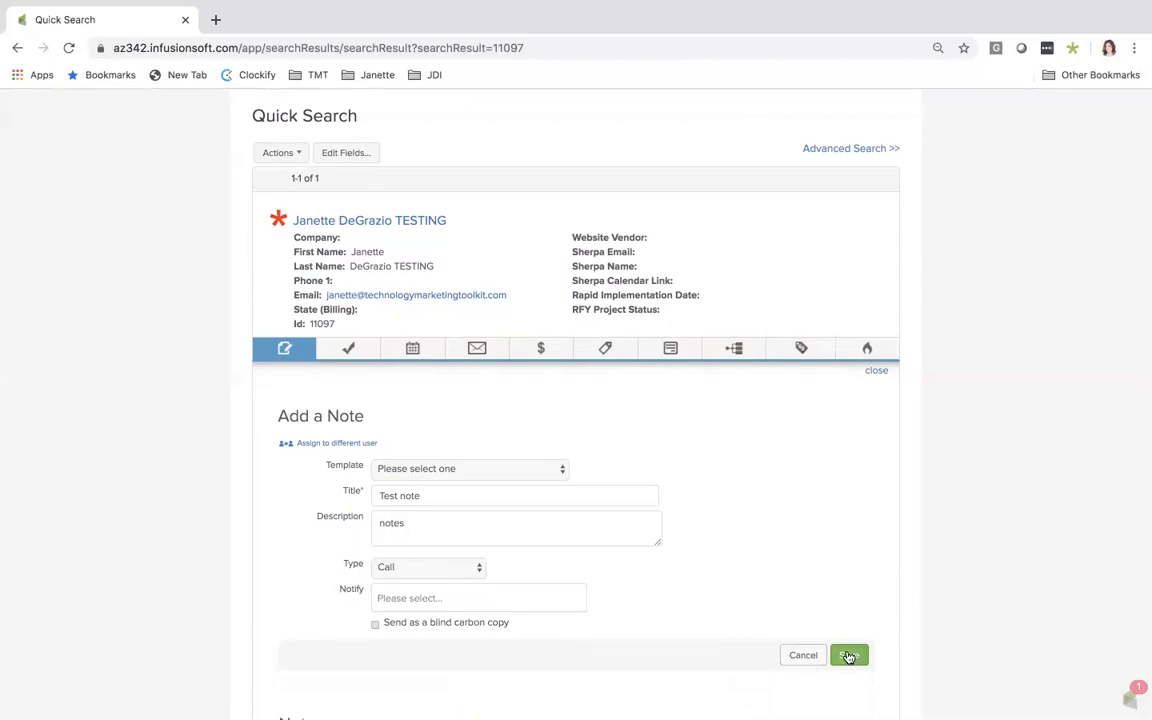
{"action": "left_click", "coordinate": [393, 598]}
{"action": "scroll", "coordinate": [390, 660], "scroll_direction": "down", "scroll_amount": 2}
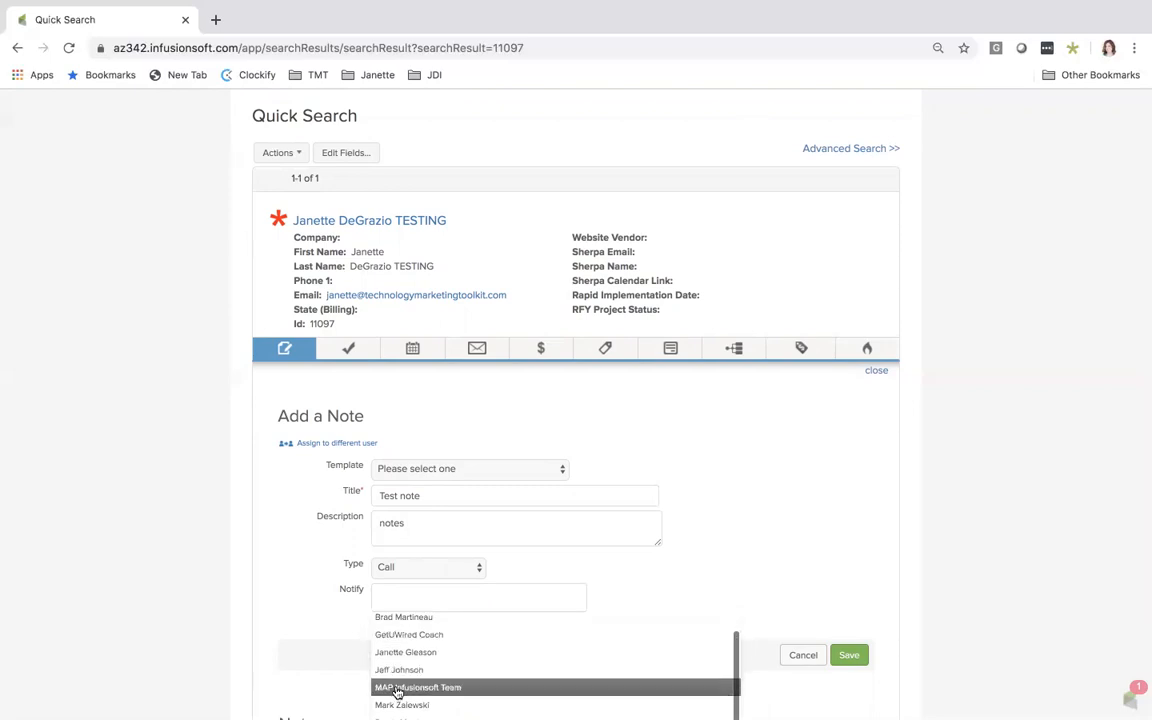
{"action": "left_click", "coordinate": [324, 601]}
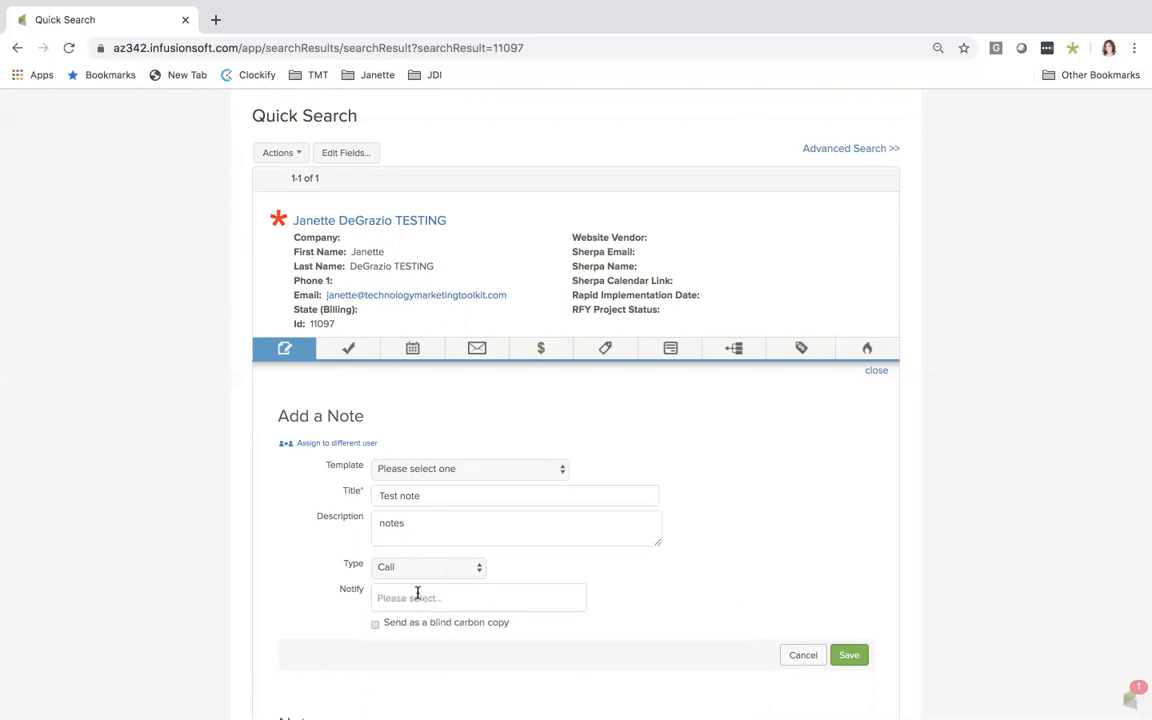
{"action": "left_click", "coordinate": [850, 656]}
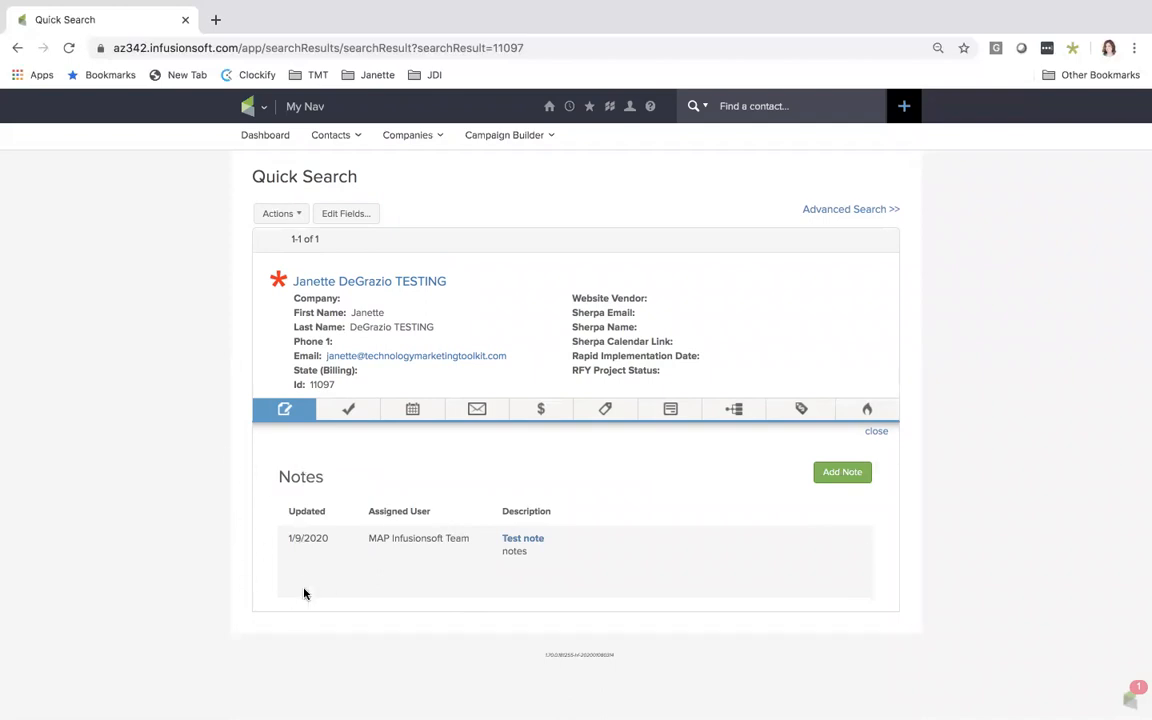
Start a new task for the contact titled "Send Card" with the due date 01-13-2020
{"action": "left_click", "coordinate": [350, 411]}
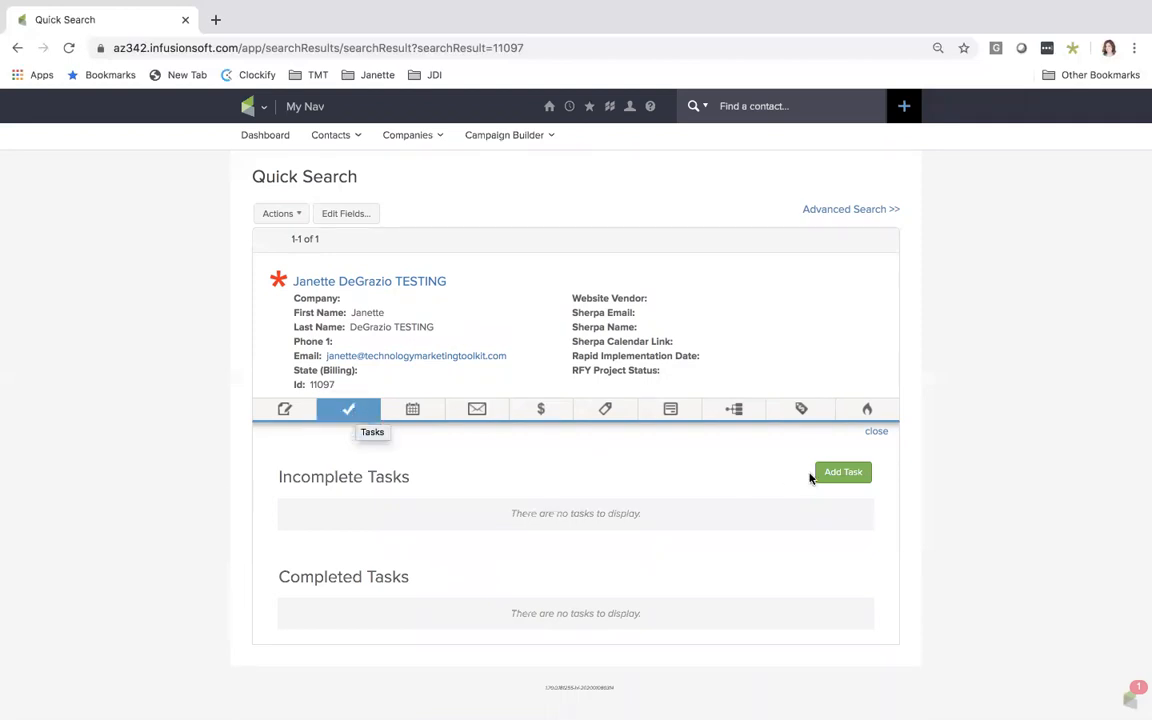
{"action": "left_click", "coordinate": [842, 473]}
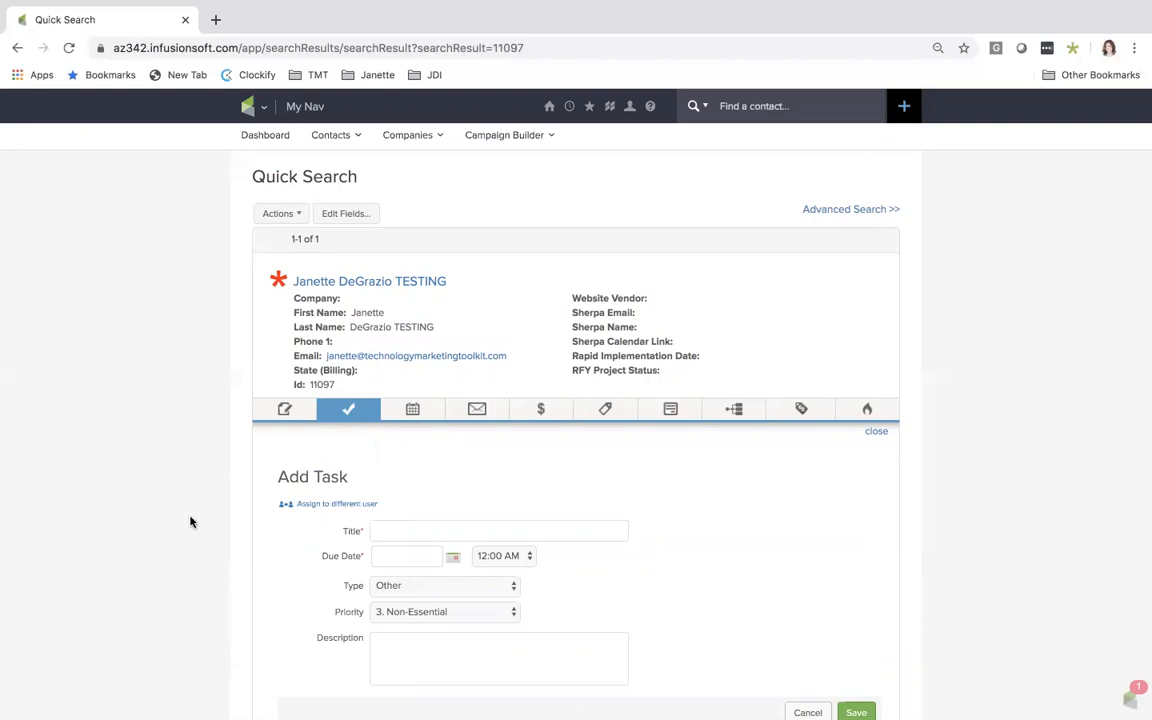
{"action": "type", "text": "S"}
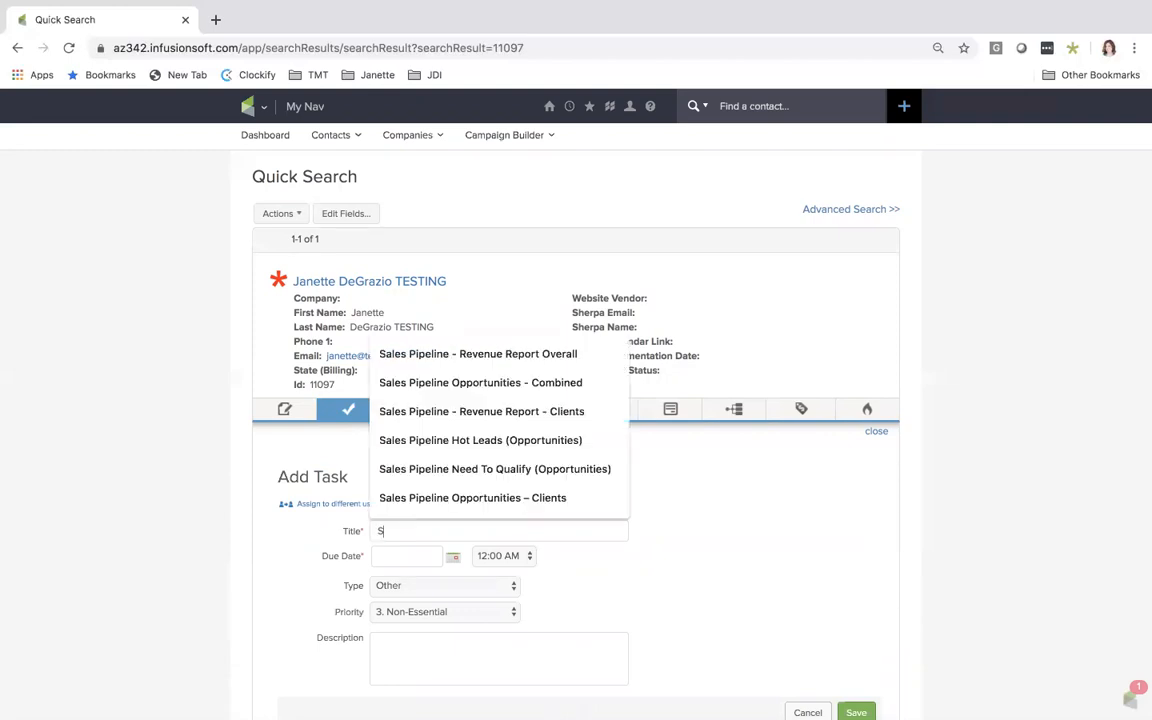
{"action": "type", "text": "end "}
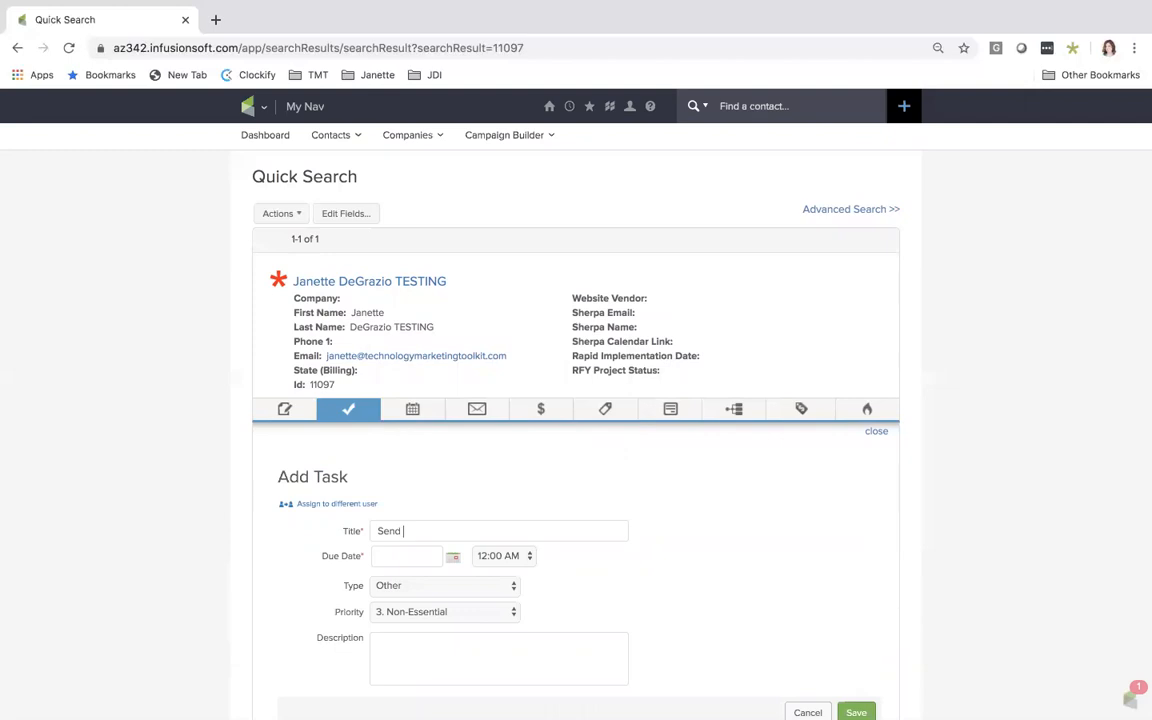
{"action": "type", "text": "Card"}
{"action": "left_click", "coordinate": [453, 557]}
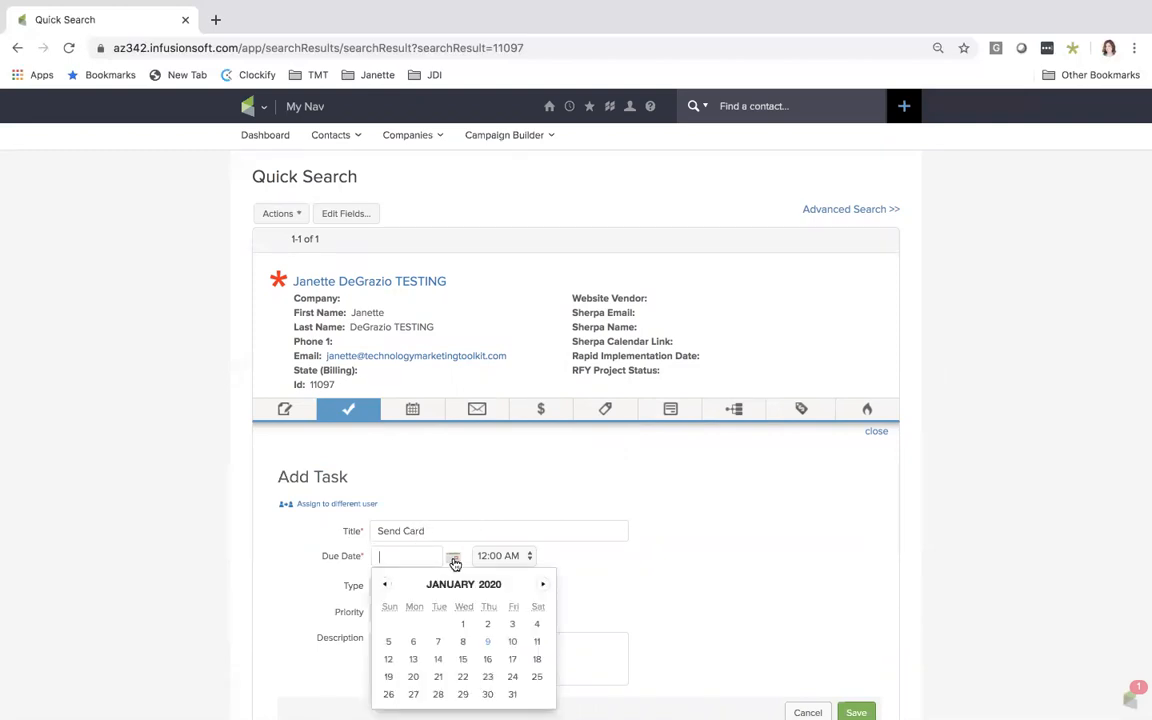
{"action": "left_click", "coordinate": [413, 658]}
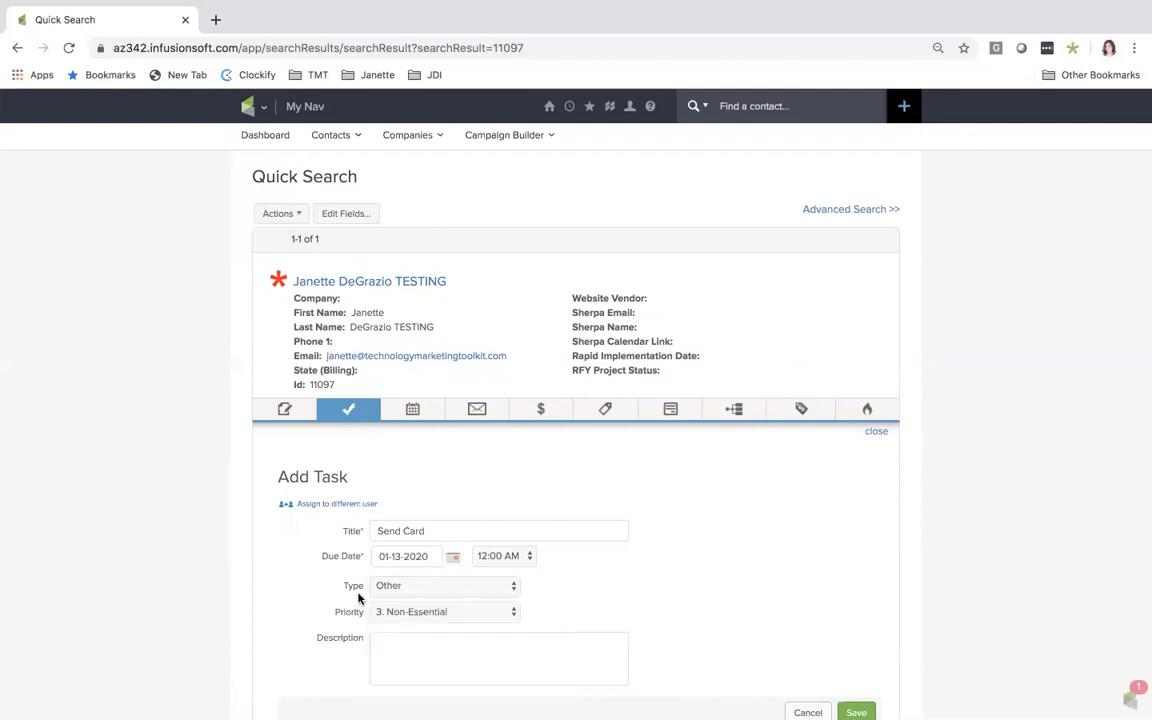
Keep the task's type as Other and set its priority to 2. Essential
{"action": "left_click", "coordinate": [390, 587]}
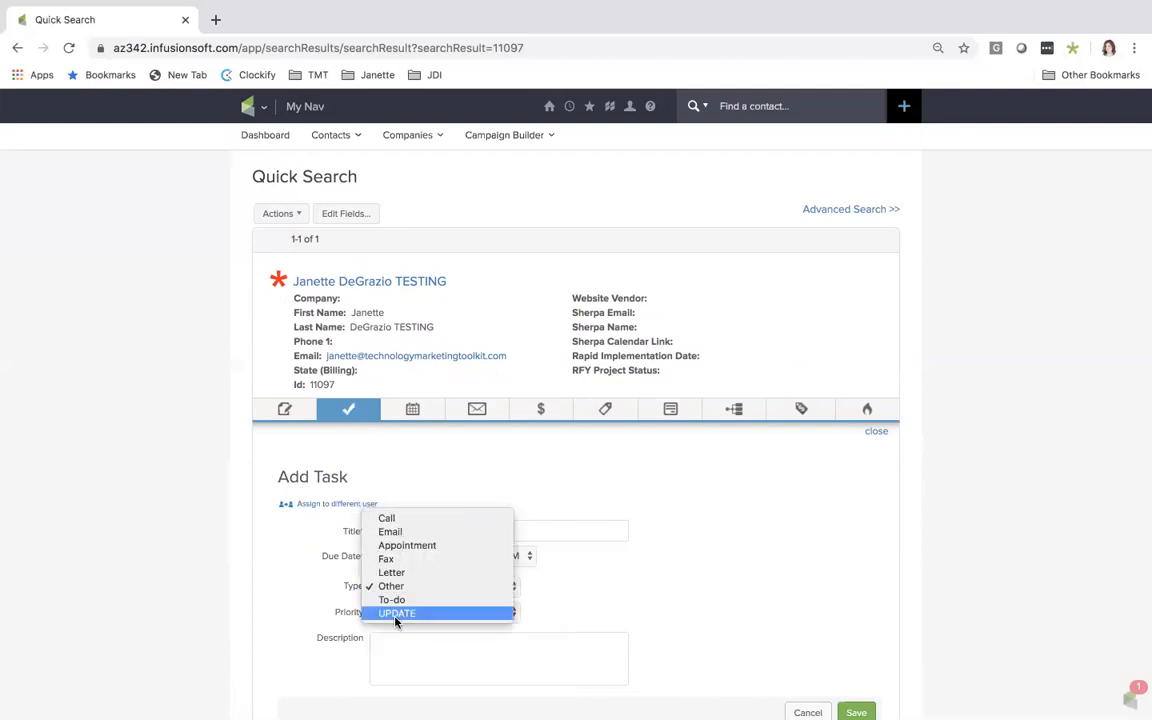
{"action": "left_click", "coordinate": [393, 589]}
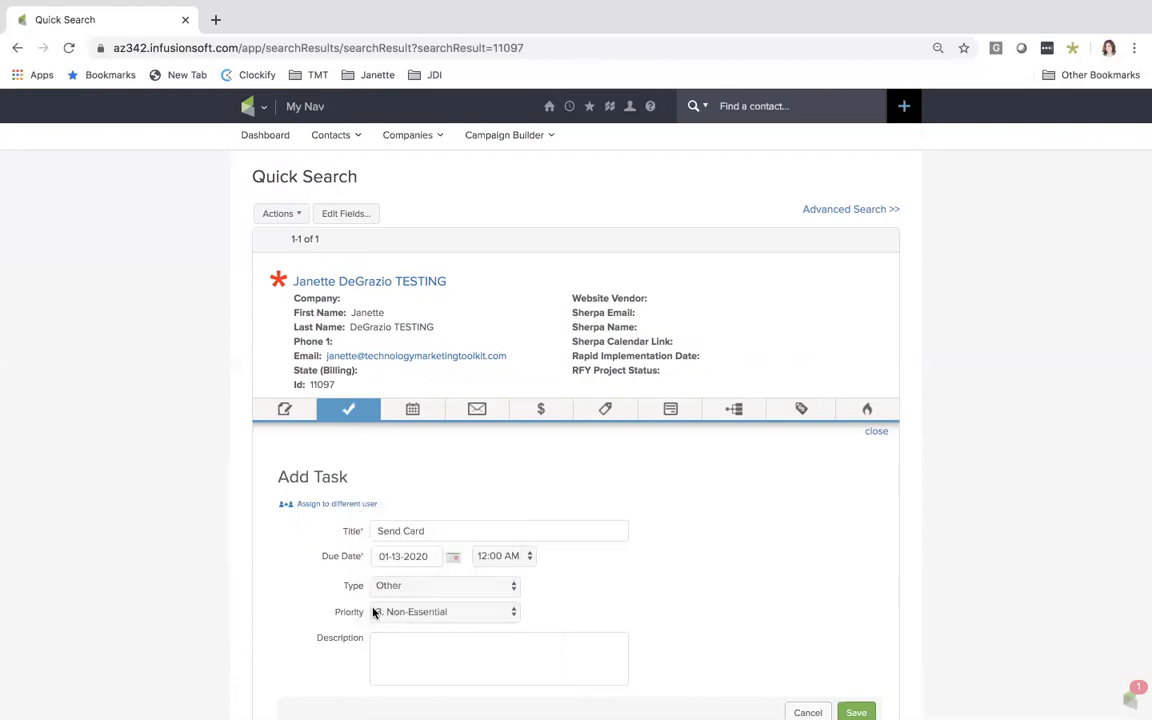
{"action": "scroll", "coordinate": [375, 609], "scroll_direction": "down", "scroll_amount": 1}
{"action": "left_click", "coordinate": [418, 549]}
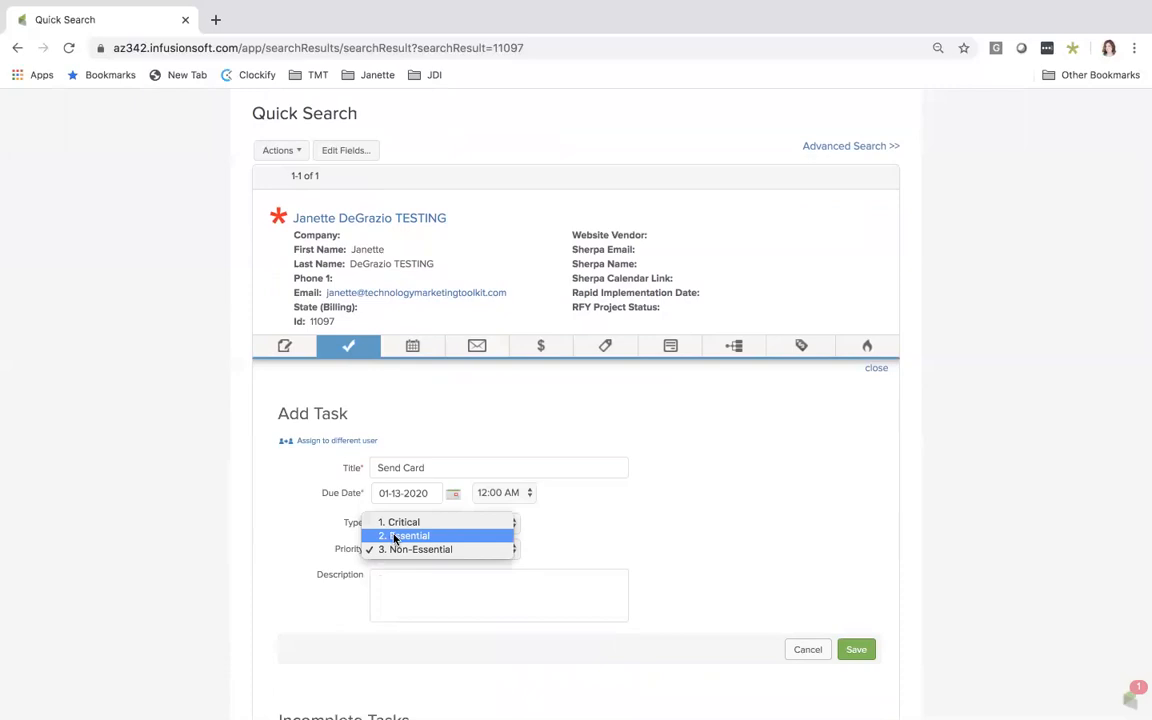
{"action": "left_click", "coordinate": [396, 538]}
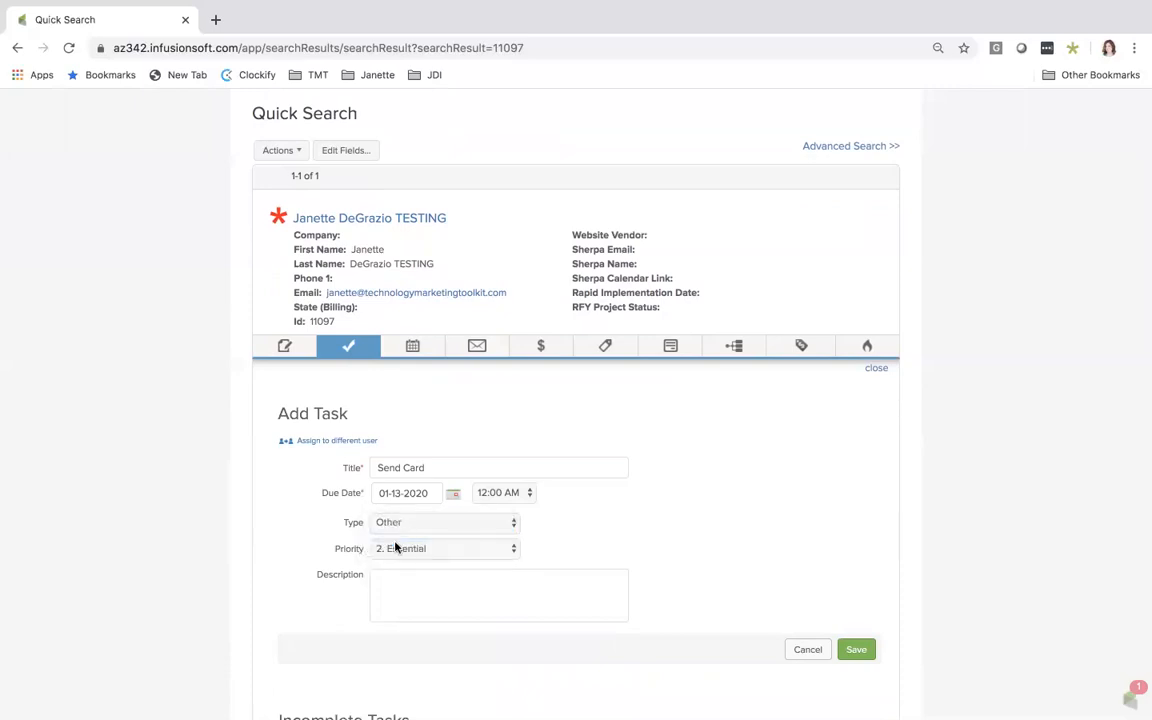
Enter a task description saying to send the contact a card, and save the task
{"action": "left_click", "coordinate": [387, 580]}
{"action": "type", "text": "Send Janette a card"}
{"action": "left_click", "coordinate": [856, 651]}
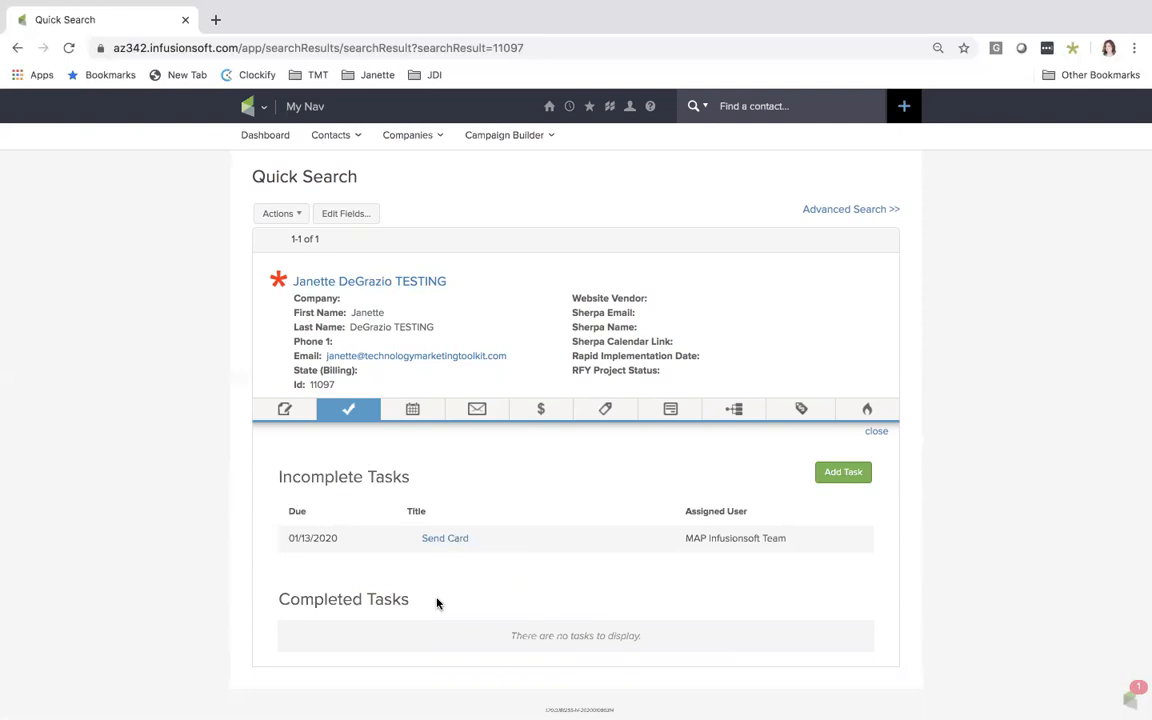
Open the Send Card task to view its full details, and return to the quick search result
{"action": "left_click", "coordinate": [456, 541]}
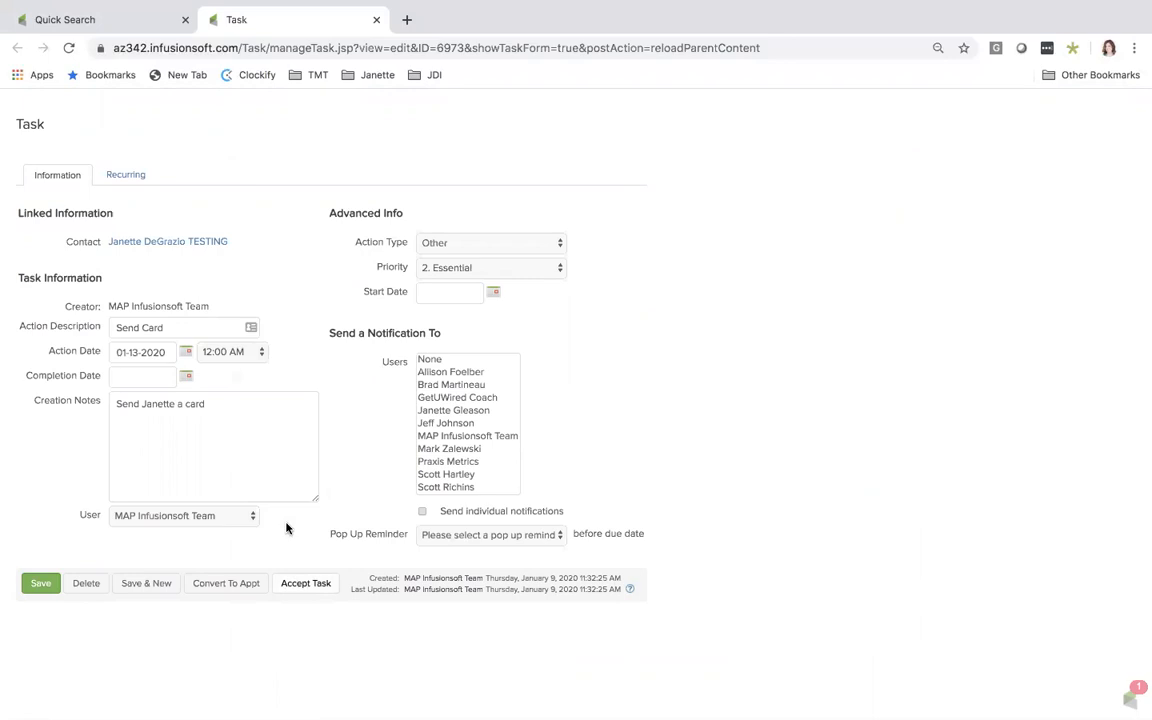
{"action": "left_click", "coordinate": [63, 20]}
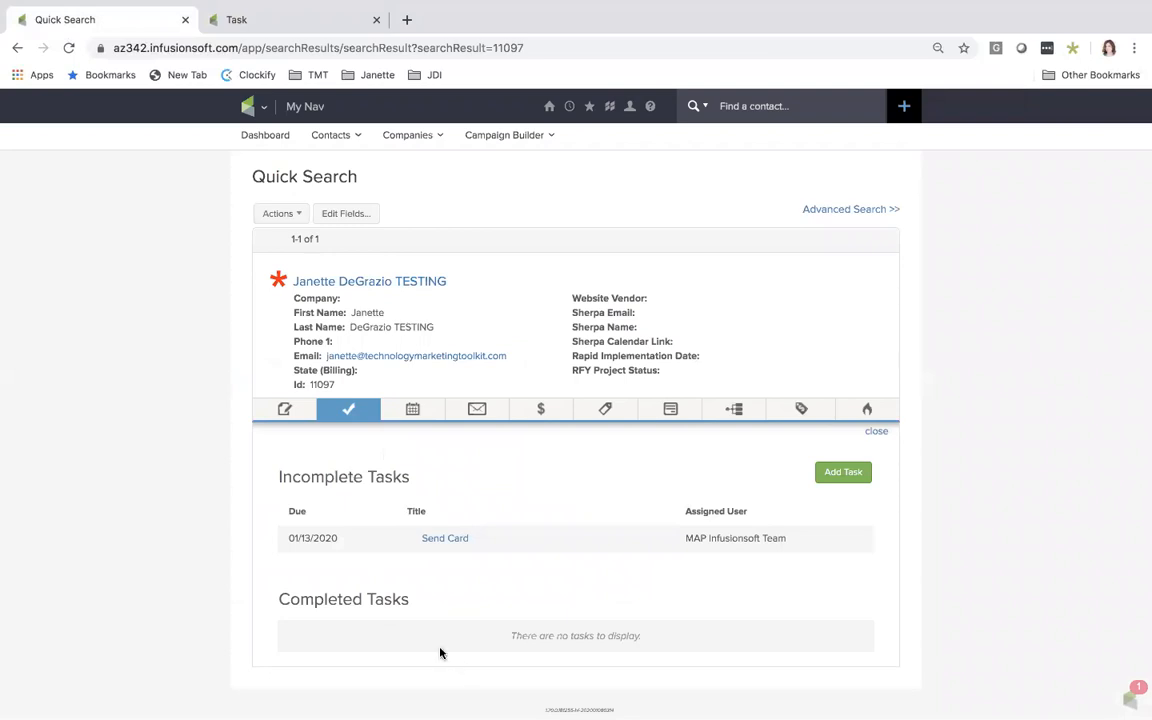
Review the contact's email history and applied tags in the quick view
{"action": "left_click", "coordinate": [482, 413]}
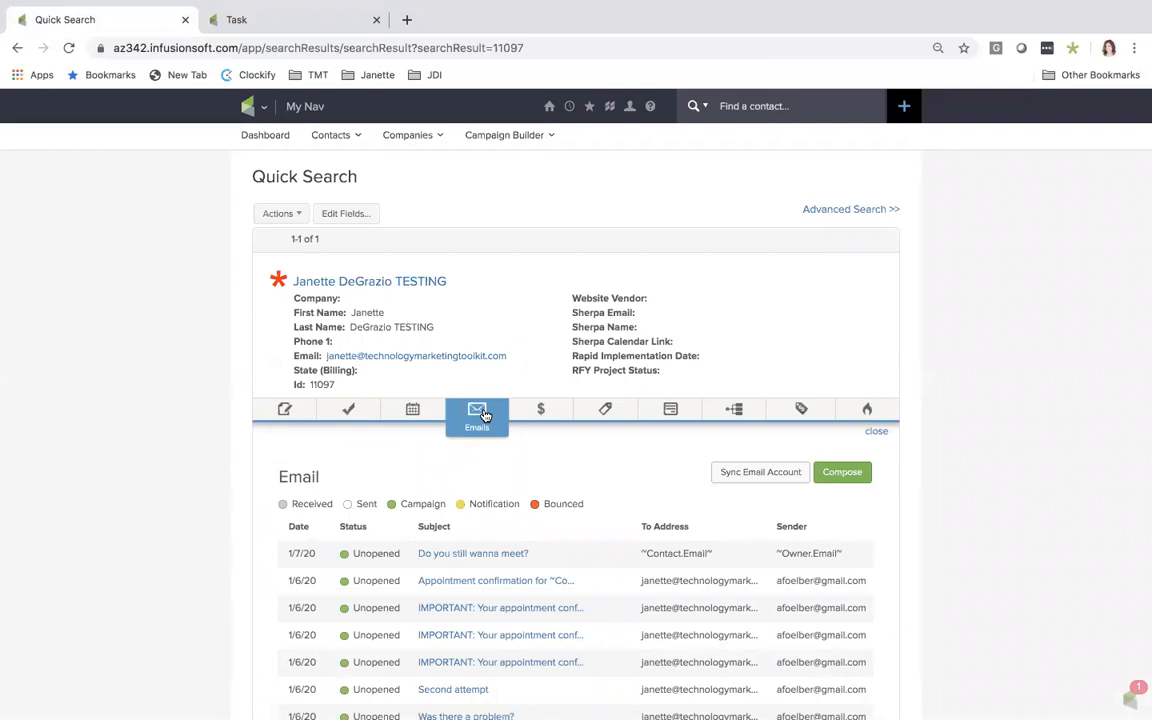
{"action": "scroll", "coordinate": [470, 540], "scroll_direction": "down", "scroll_amount": 3}
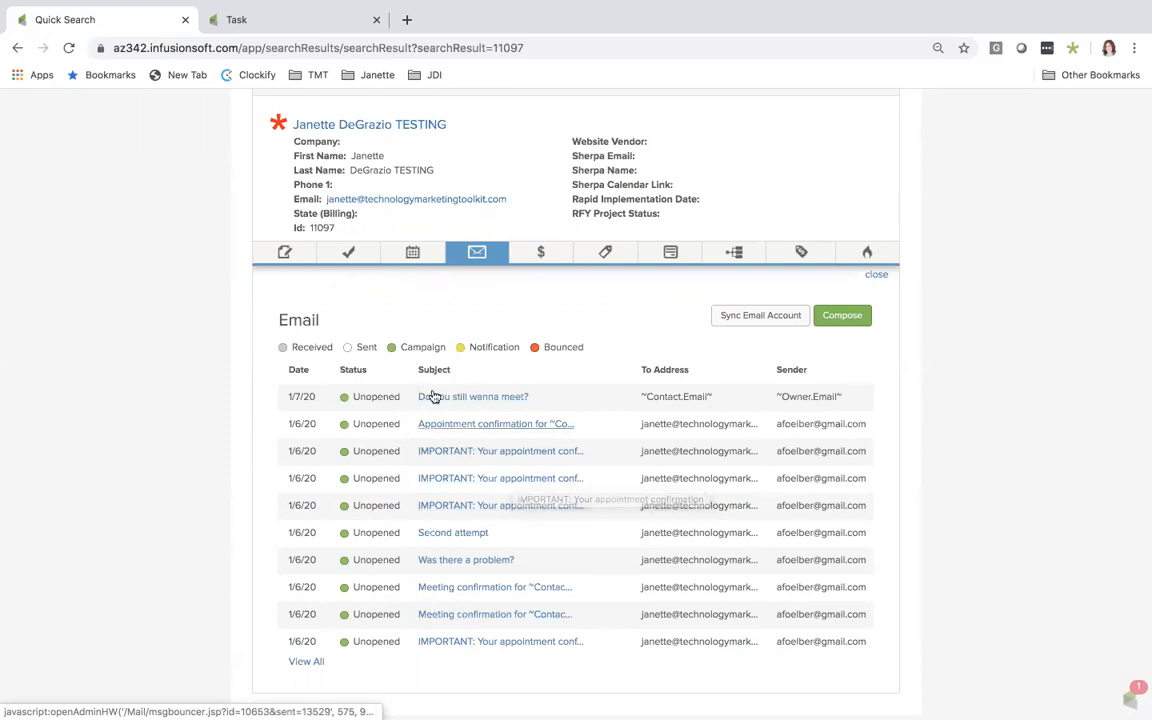
{"action": "left_click", "coordinate": [611, 258]}
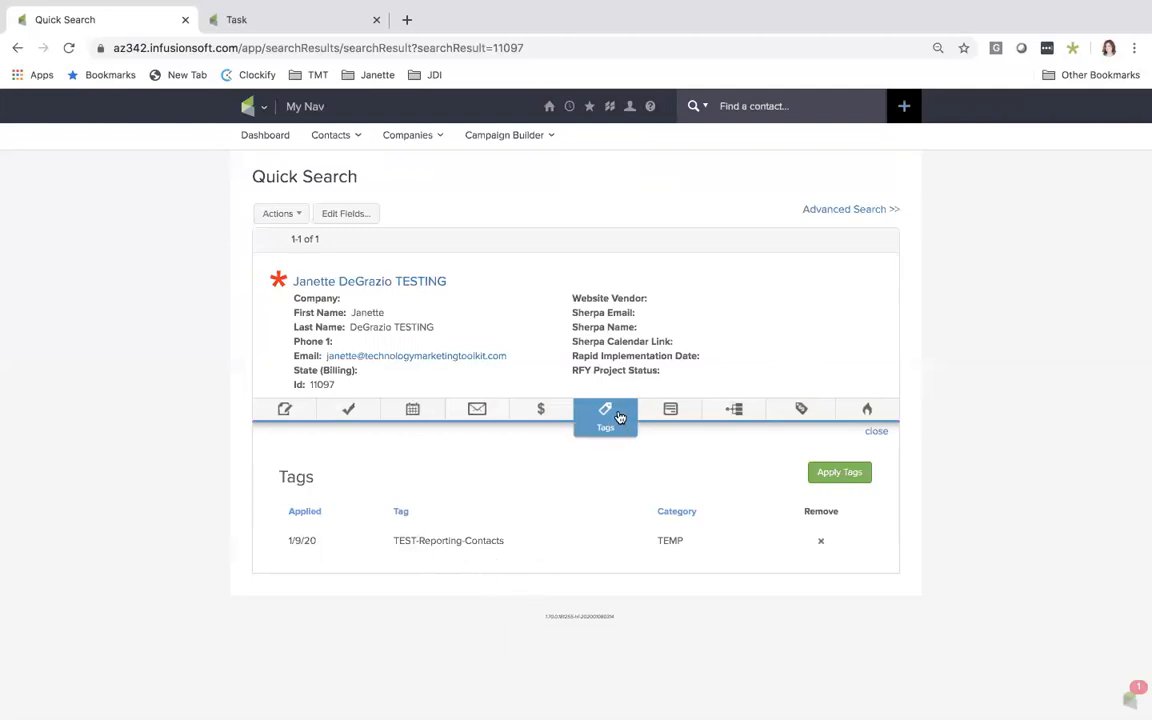
Search the contact's internal forms for aspirin and select "00. RR - 10. Marketing- Aspirin to Consult v2- Update Form"
{"action": "left_click", "coordinate": [670, 414]}
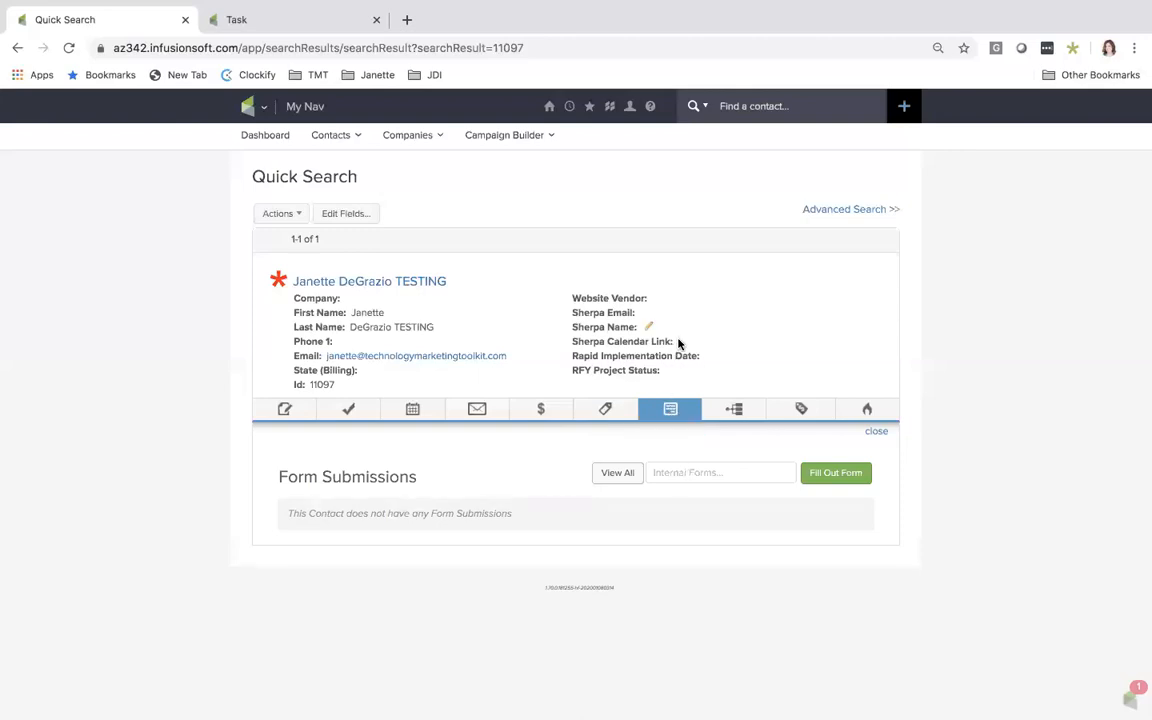
{"action": "left_click", "coordinate": [681, 473]}
{"action": "type", "text": "as"}
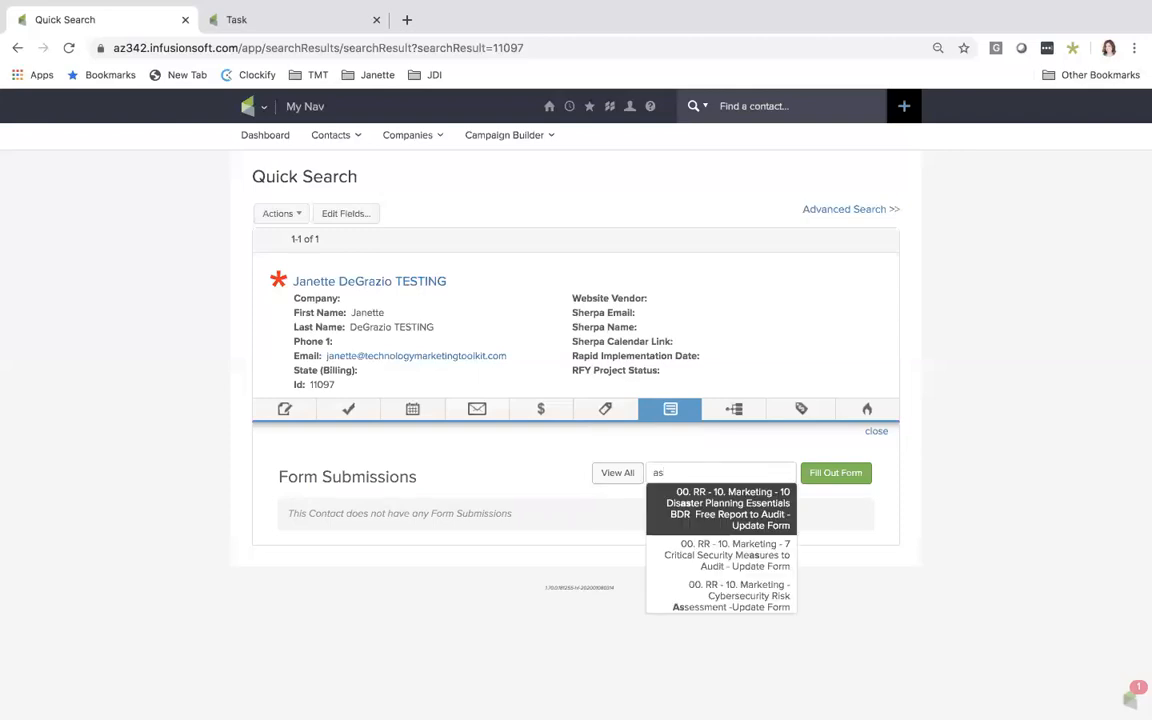
{"action": "type", "text": "pirin"}
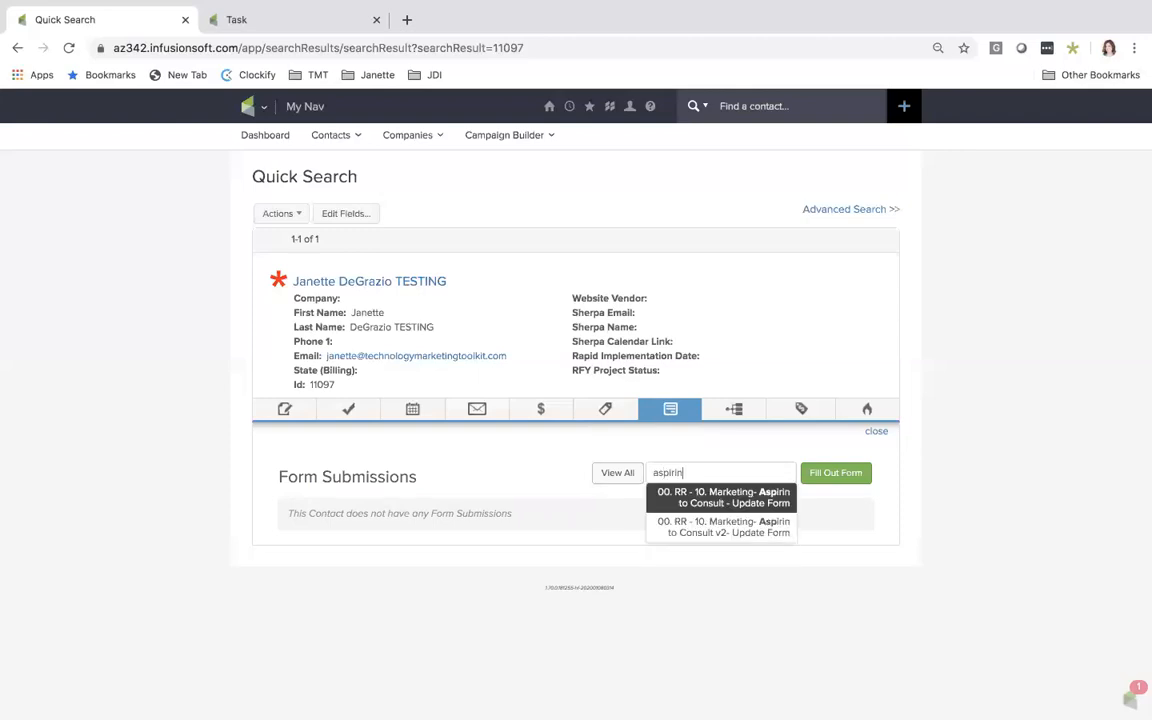
{"action": "key", "text": "BackSpace"}
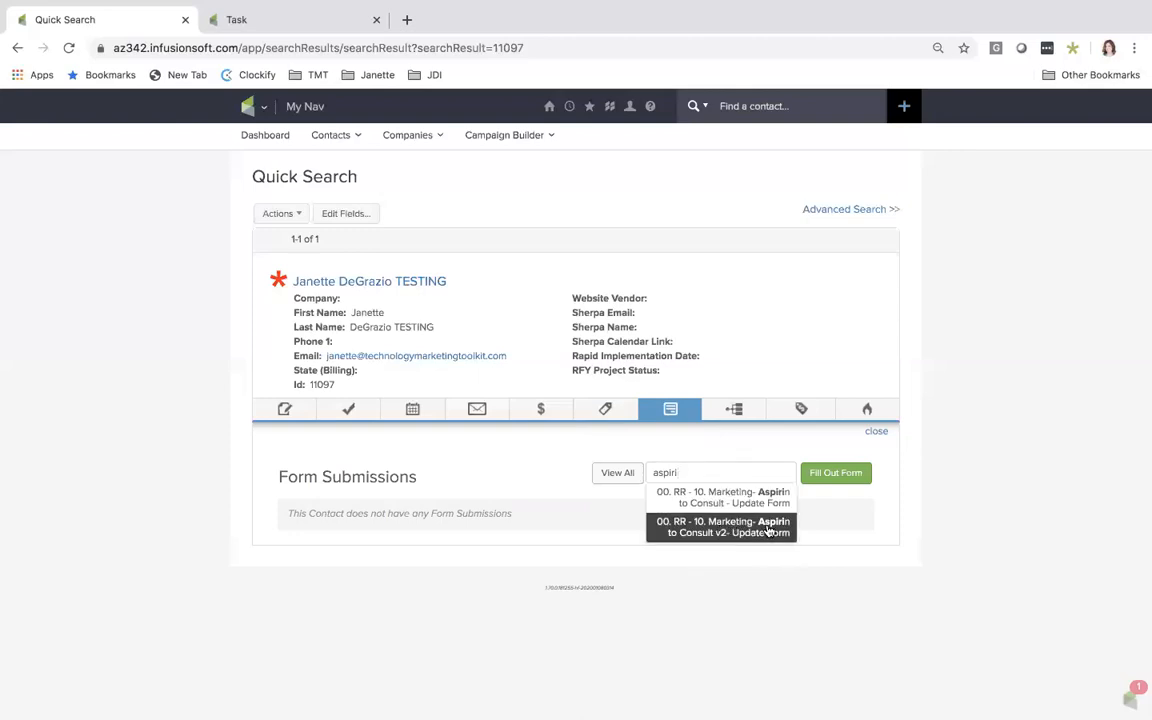
{"action": "left_click", "coordinate": [708, 534]}
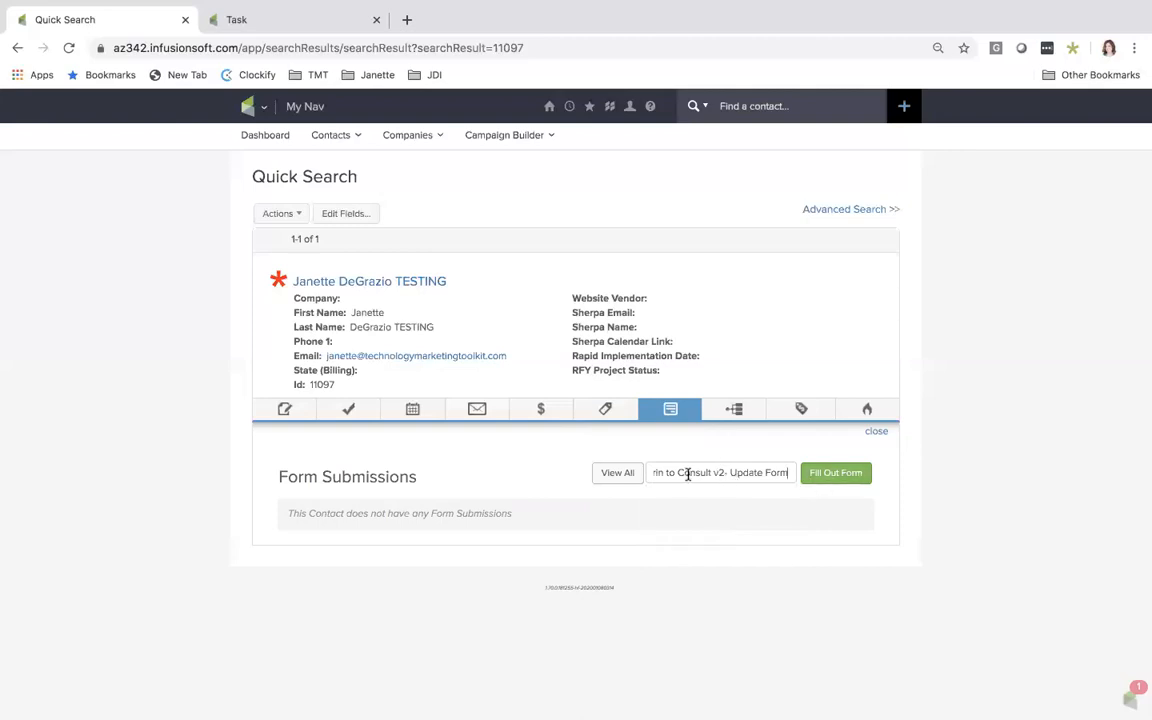
Open the selected Aspirin update form for the contact and review its contact fields and Section 1 update options
{"action": "left_click", "coordinate": [836, 474]}
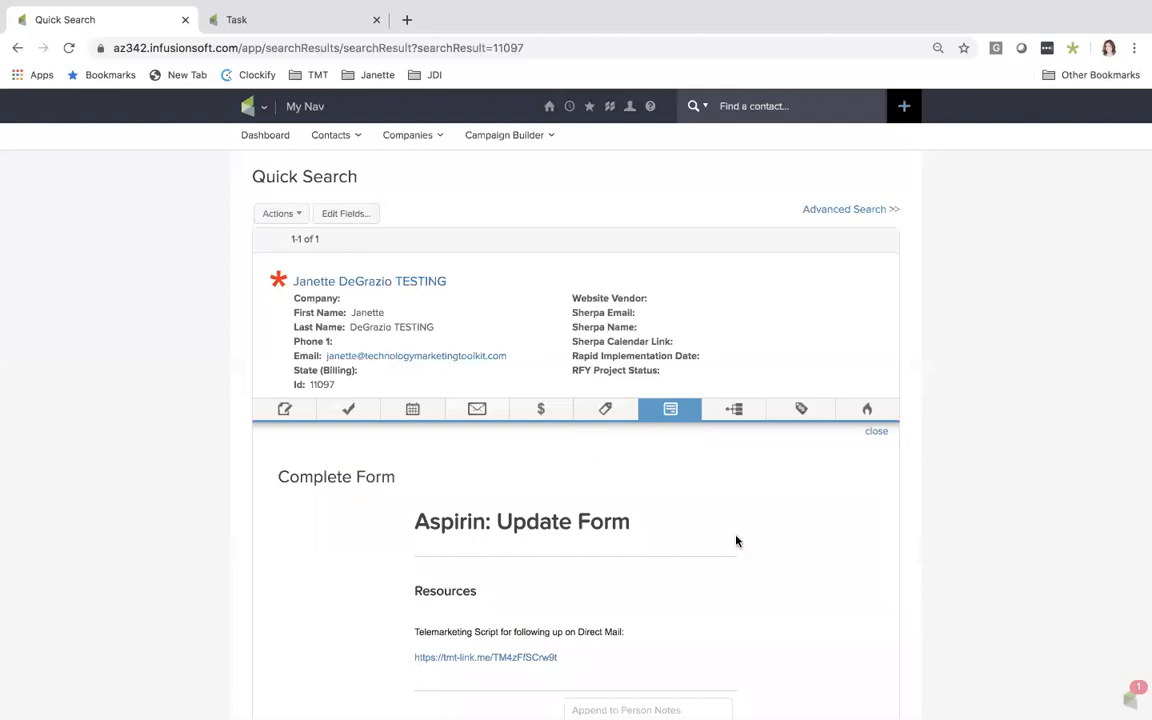
{"action": "scroll", "coordinate": [736, 541], "scroll_direction": "down", "scroll_amount": 1}
{"action": "scroll", "coordinate": [736, 541], "scroll_direction": "down", "scroll_amount": 5}
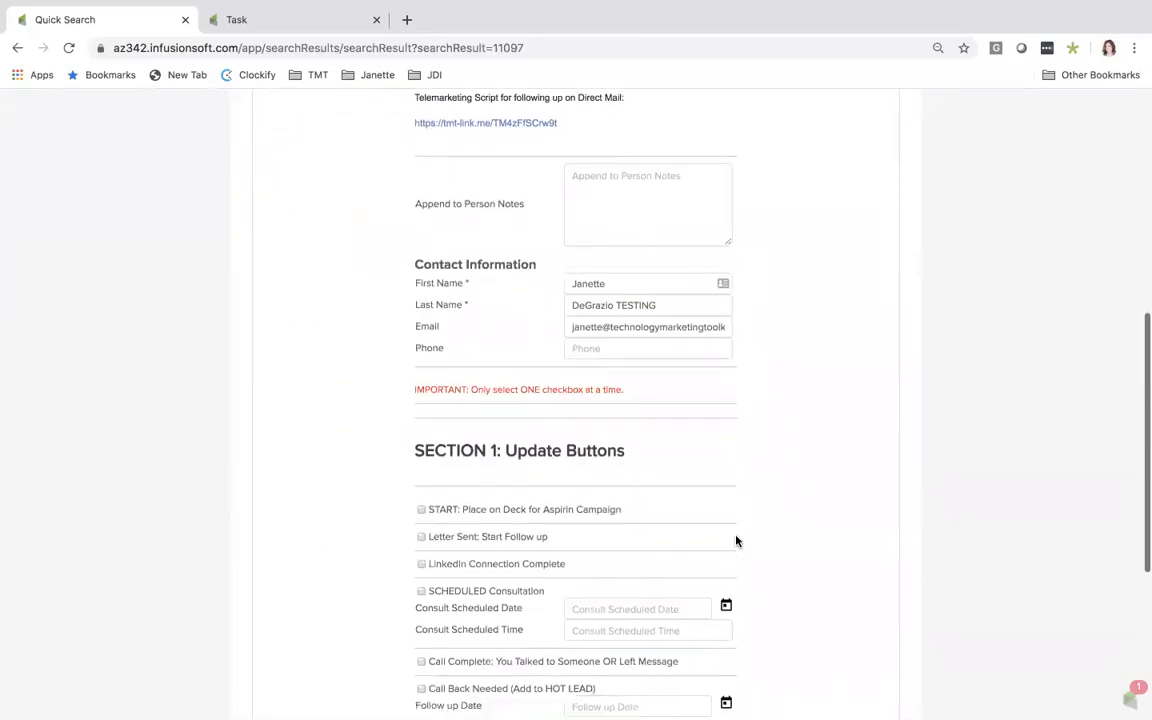
{"action": "scroll", "coordinate": [736, 541], "scroll_direction": "down", "scroll_amount": 3}
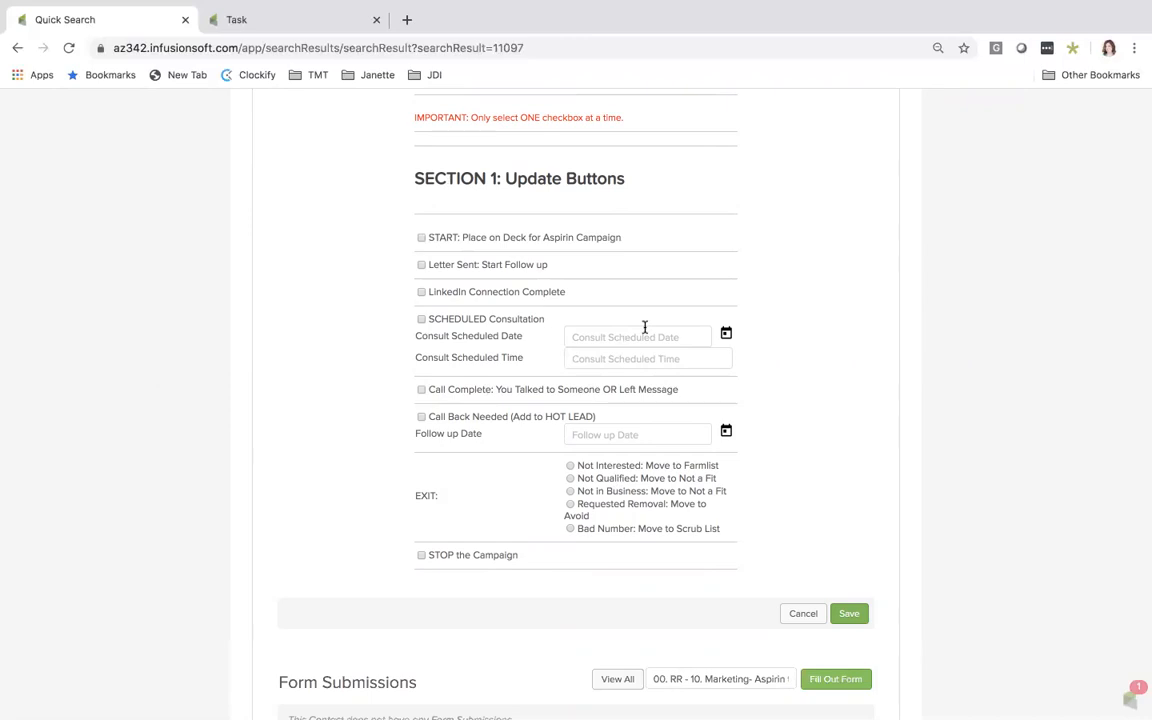
Review the contact's active sequences, recent campaign history and upcoming campaign items in the quick view
{"action": "scroll", "coordinate": [644, 327], "scroll_direction": "up", "scroll_amount": 1}
{"action": "scroll", "coordinate": [644, 327], "scroll_direction": "up", "scroll_amount": 10}
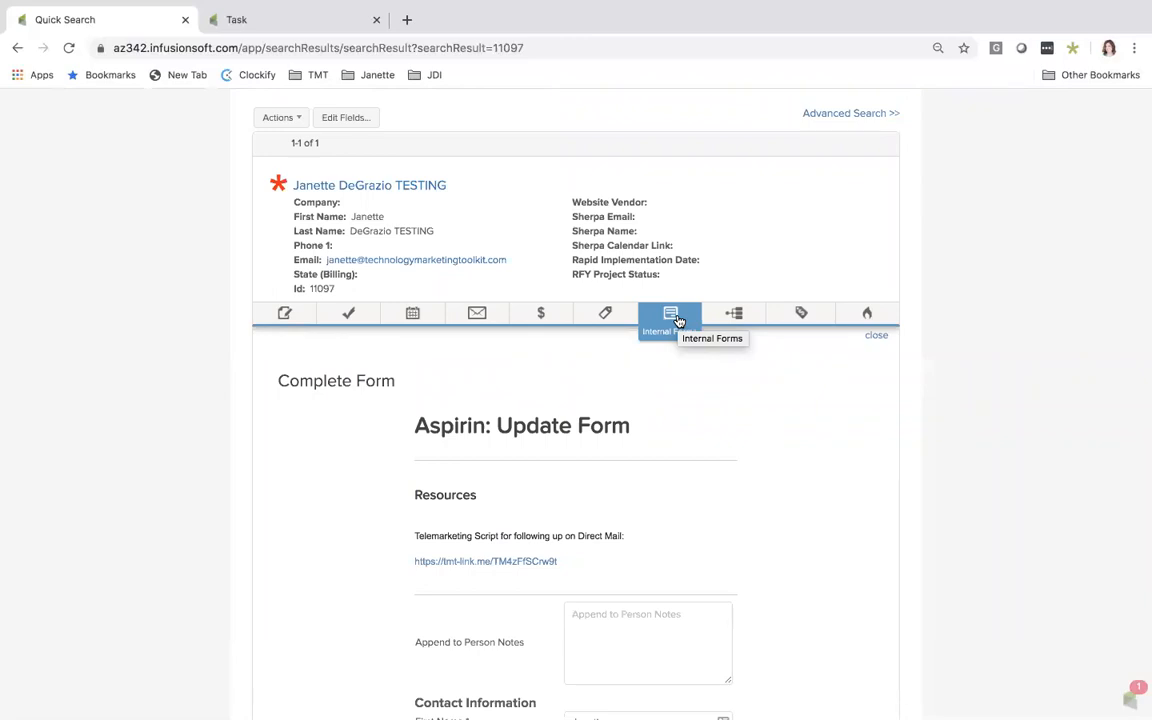
{"action": "left_click", "coordinate": [737, 315]}
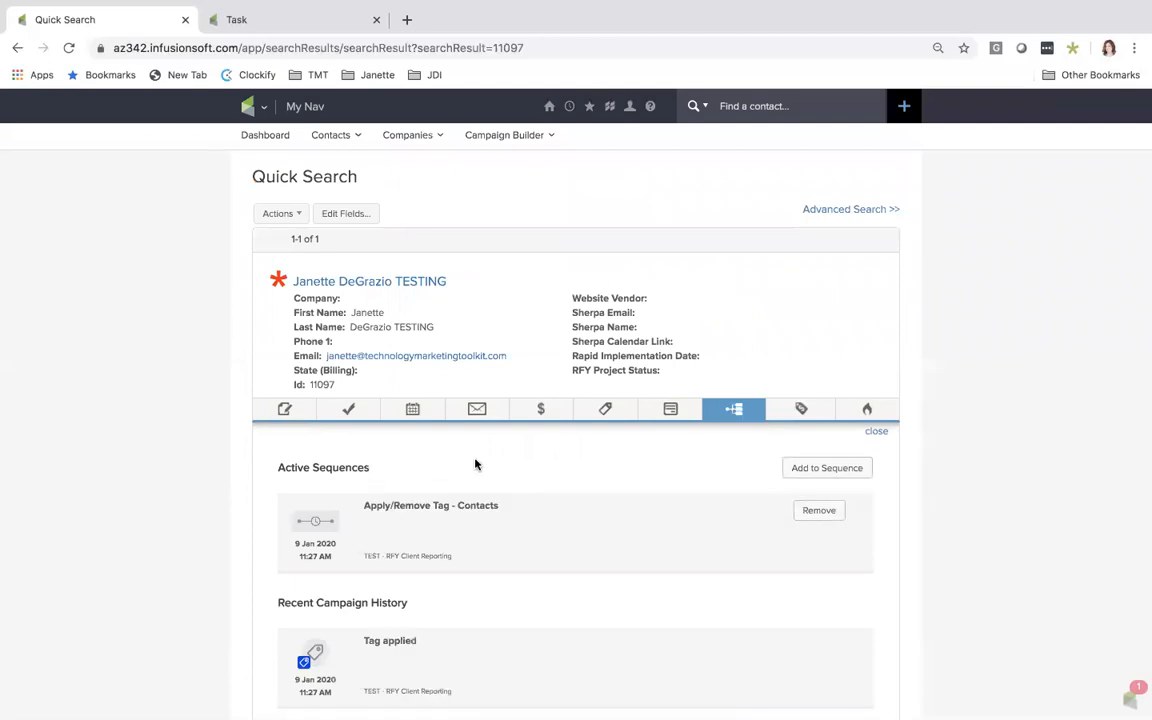
{"action": "scroll", "coordinate": [475, 464], "scroll_direction": "down", "scroll_amount": 3}
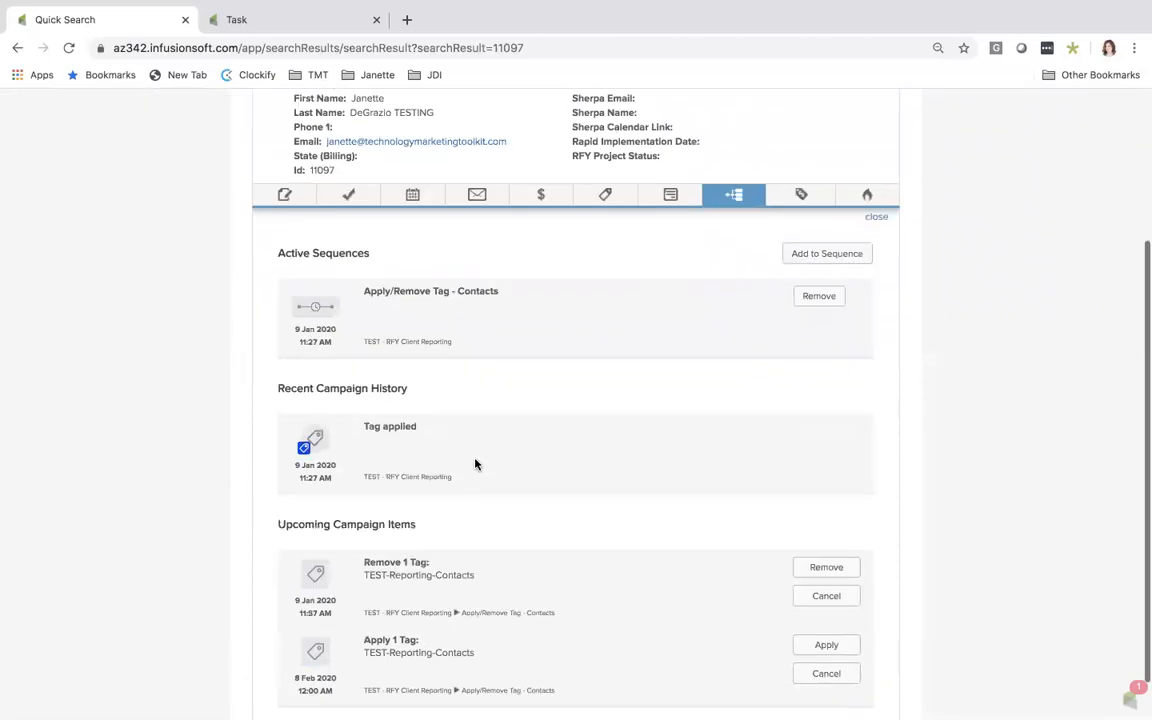
{"action": "scroll", "coordinate": [475, 464], "scroll_direction": "down", "scroll_amount": 1}
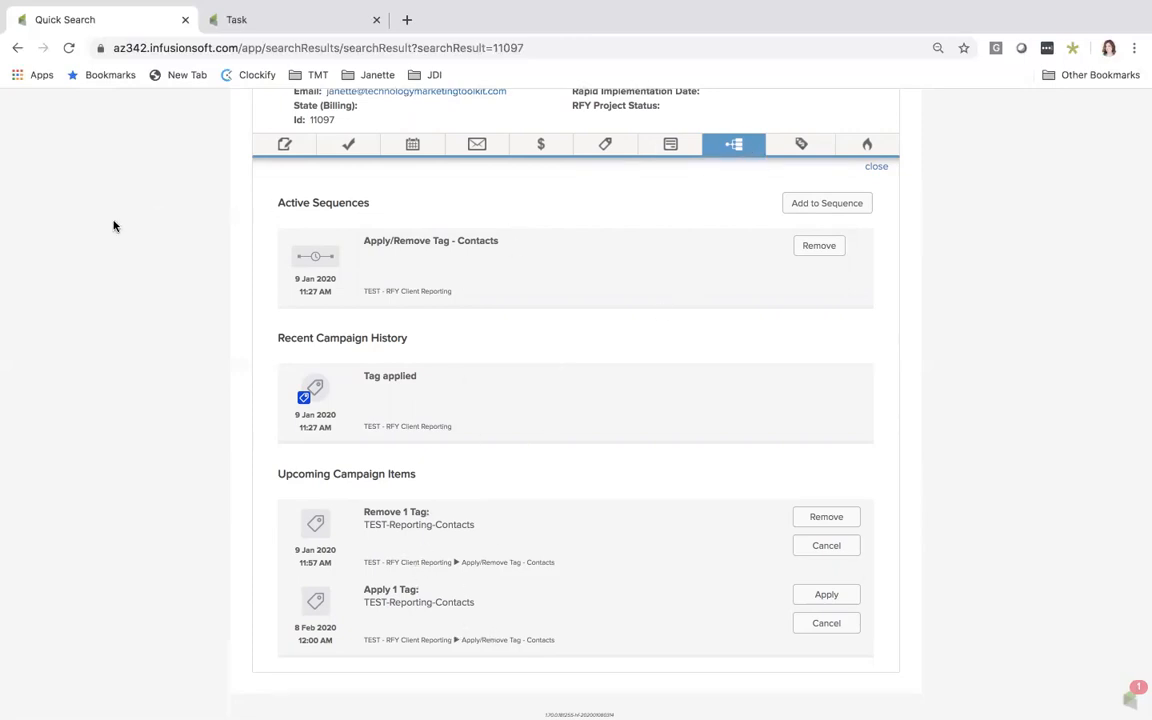
Open the contact's full record, set the person type to Farmlist, and save the record
{"action": "scroll", "coordinate": [133, 250], "scroll_direction": "up", "scroll_amount": 5}
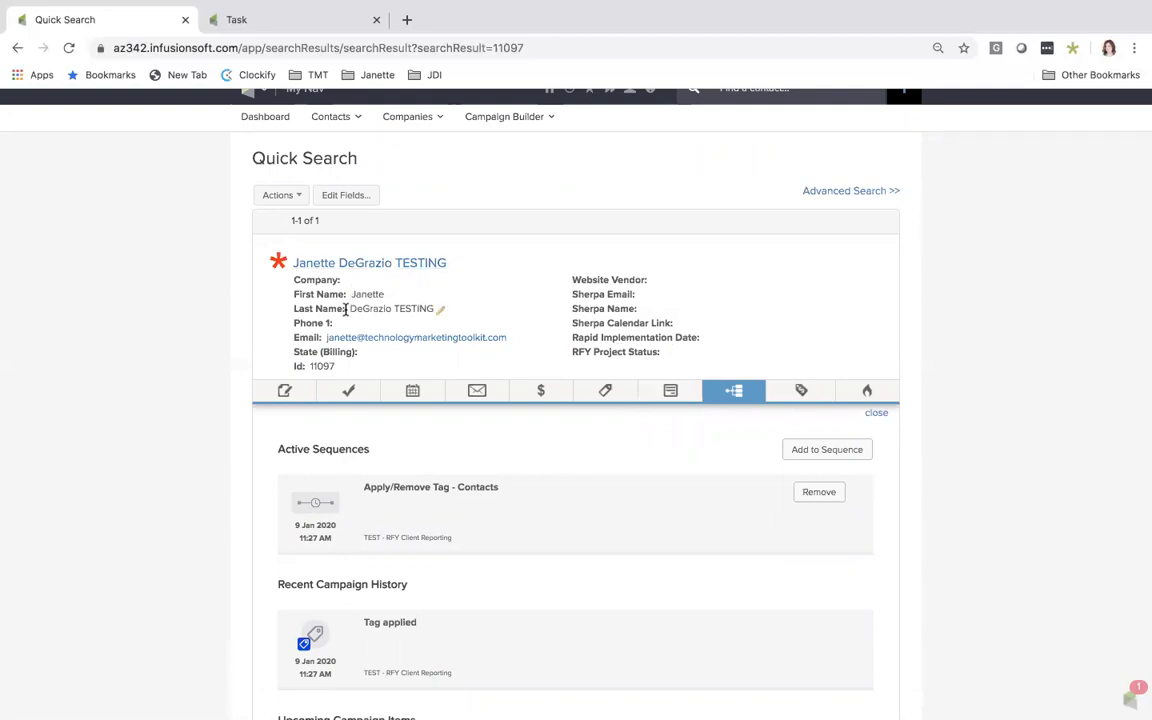
{"action": "left_click", "coordinate": [370, 263]}
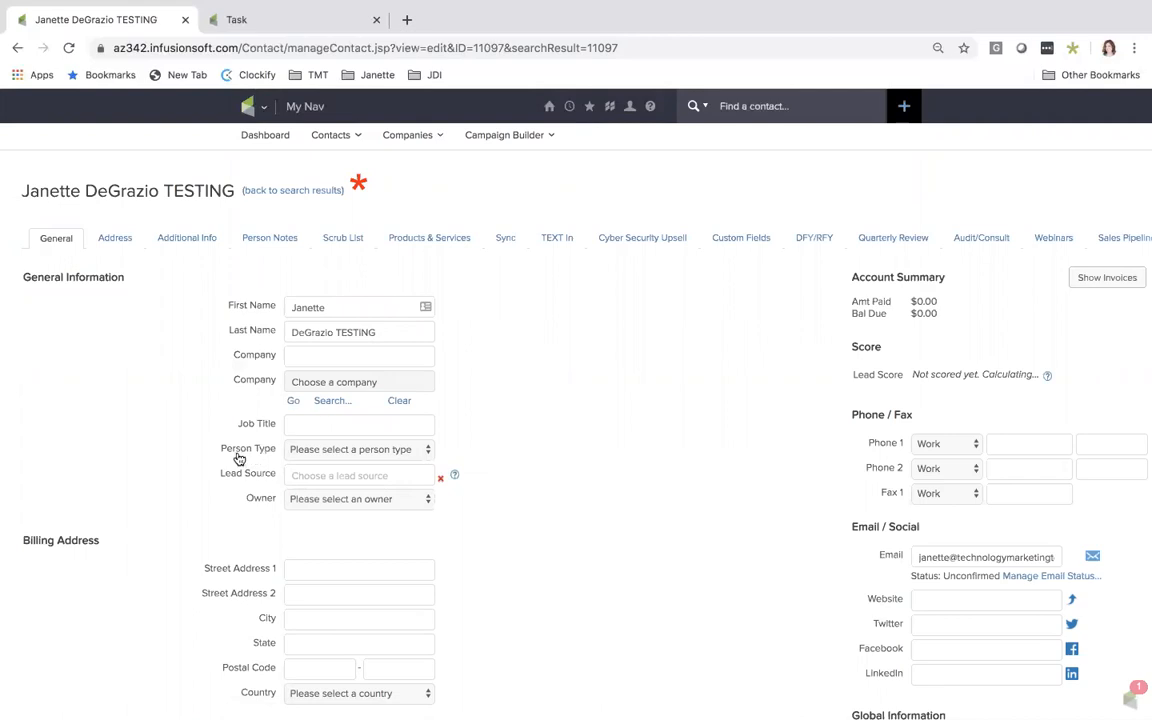
{"action": "left_click", "coordinate": [313, 452]}
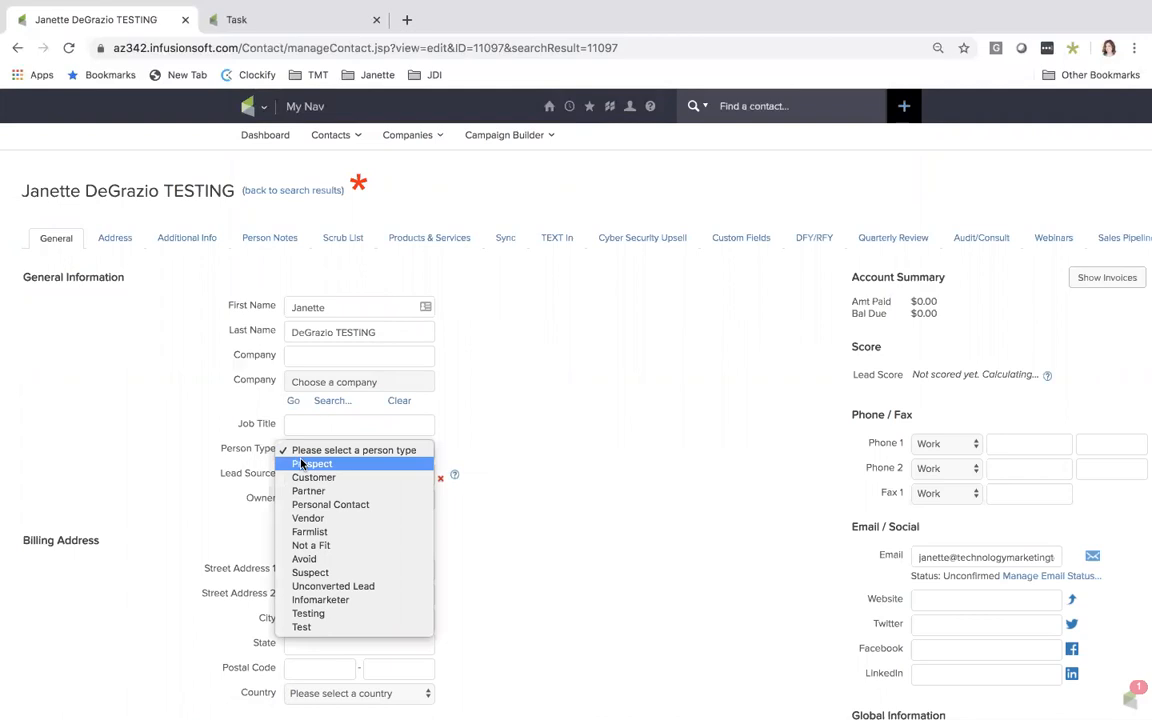
{"action": "left_click", "coordinate": [316, 533]}
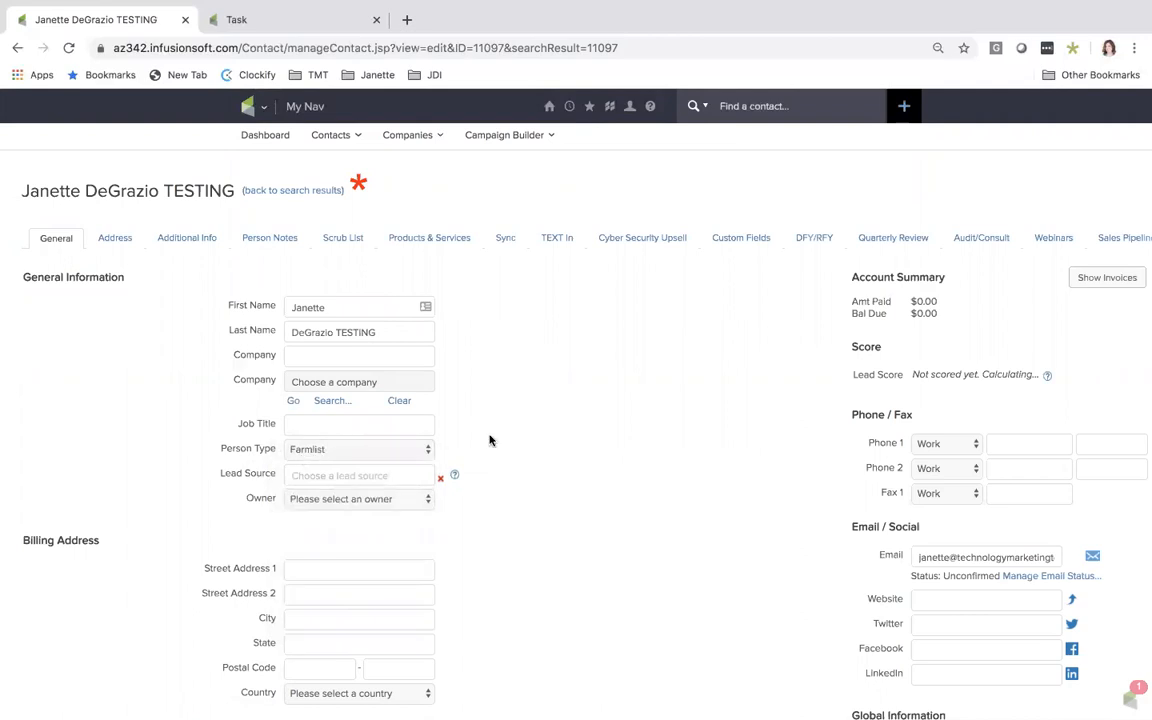
{"action": "scroll", "coordinate": [489, 440], "scroll_direction": "down", "scroll_amount": 4}
{"action": "left_click", "coordinate": [48, 491]}
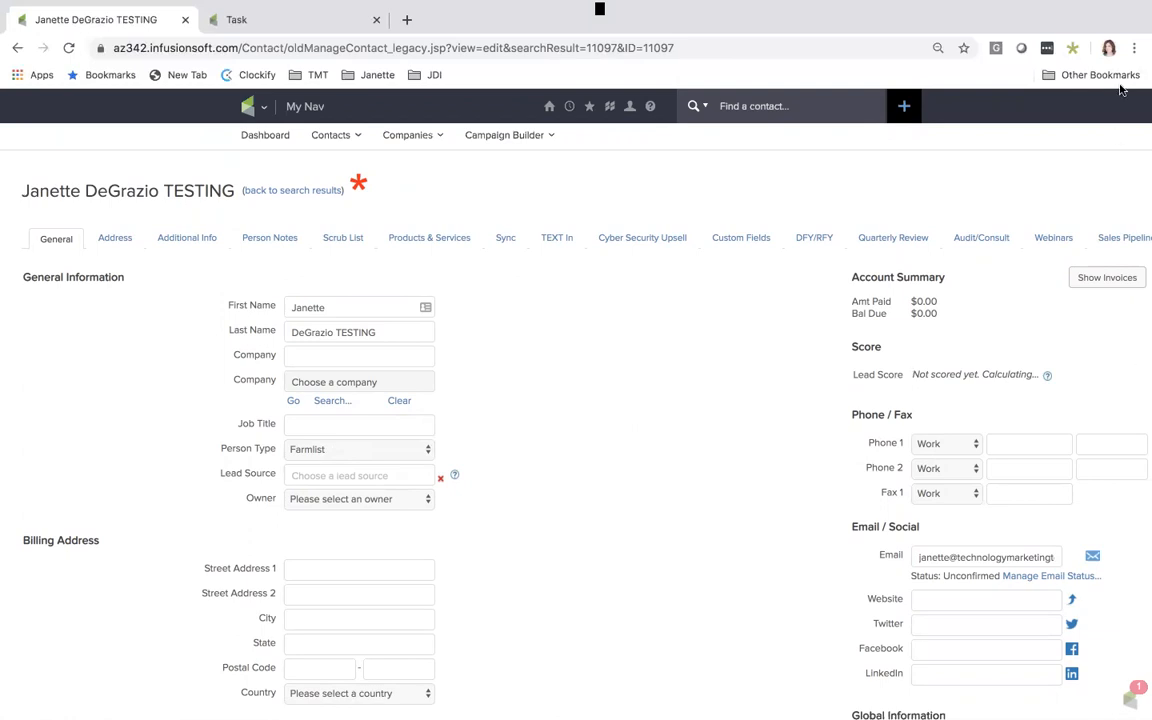
Take the browser out of full screen and open the "Person Types Explained" document from the desktop in Word
{"action": "mouse_move", "coordinate": [60, 2]}
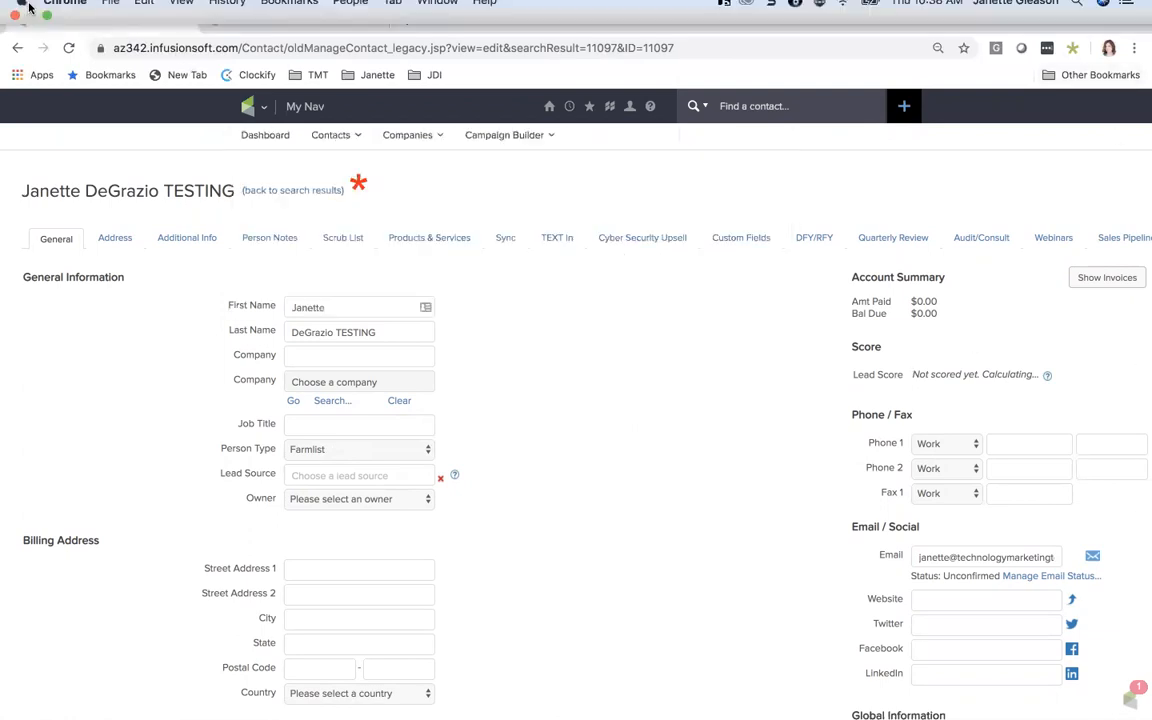
{"action": "left_click", "coordinate": [44, 27]}
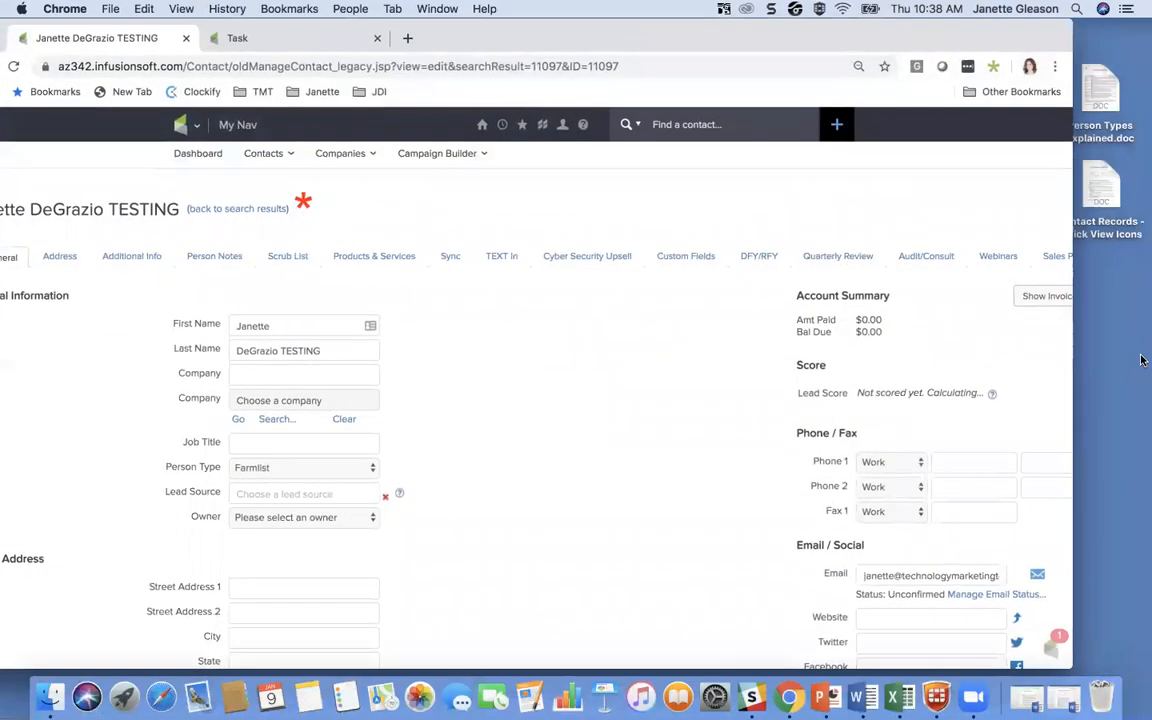
{"action": "left_click", "coordinate": [1097, 93]}
{"action": "double_click", "coordinate": [1097, 93]}
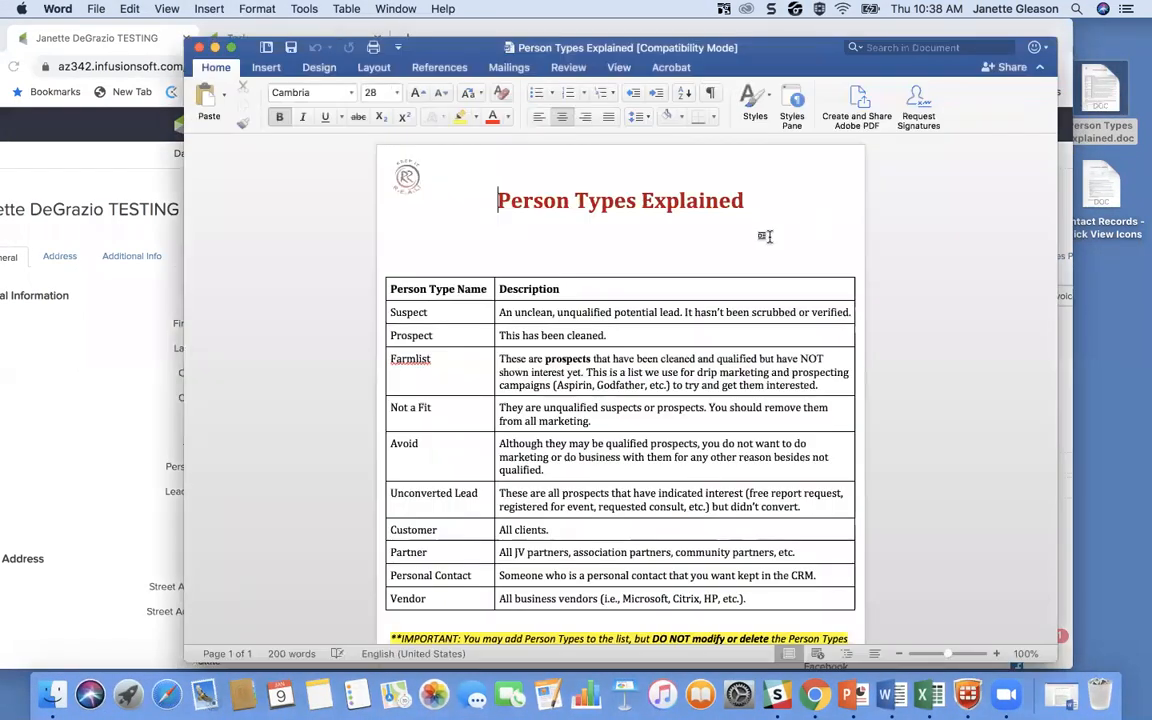
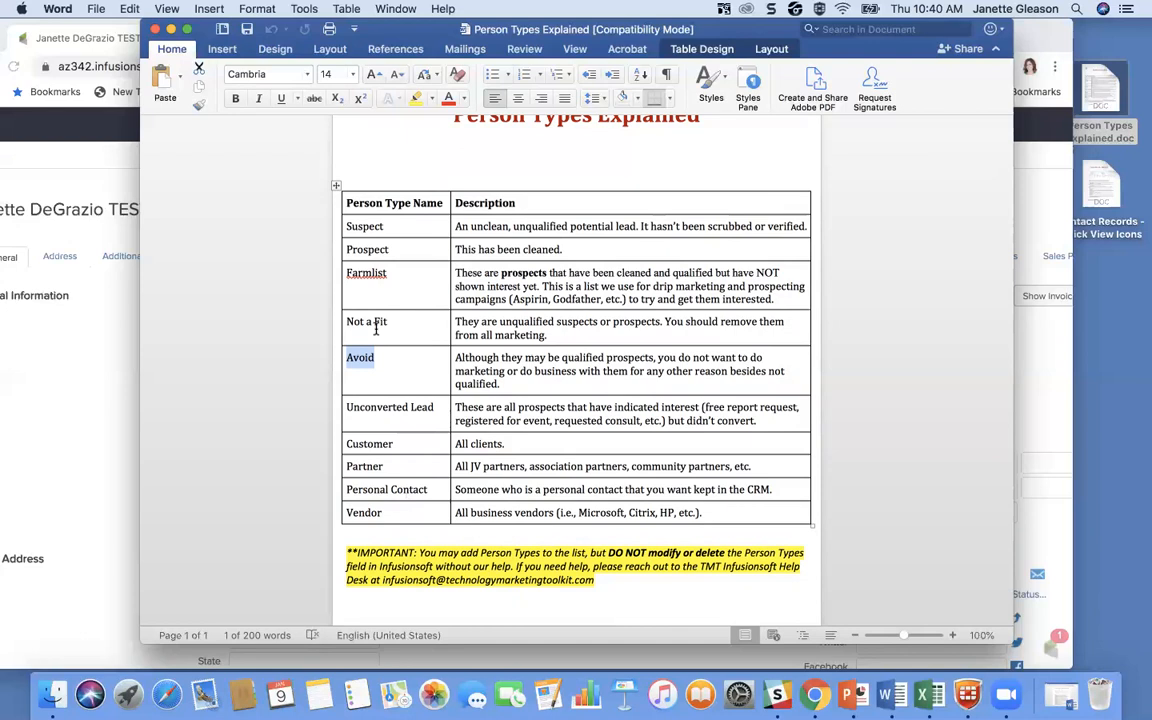
Review the Not a Fit person type and the highlighted note about modifying person types below the table
{"action": "left_click", "coordinate": [395, 322]}
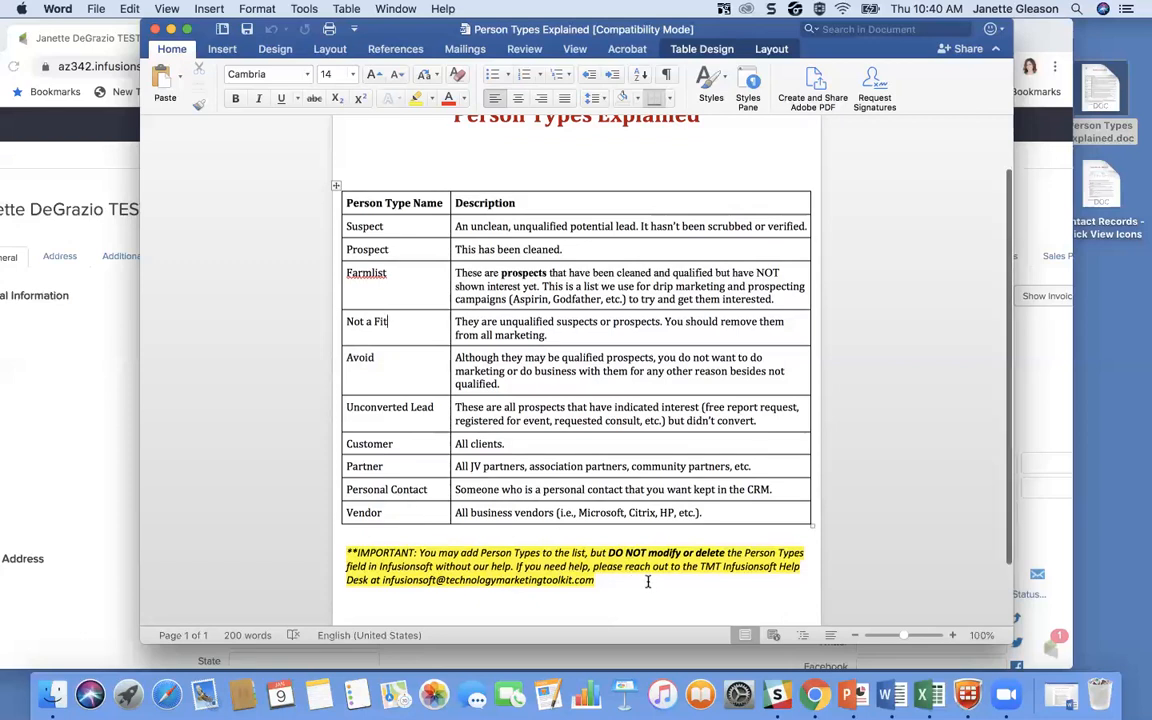
{"action": "scroll", "coordinate": [647, 583], "scroll_direction": "down", "scroll_amount": 1}
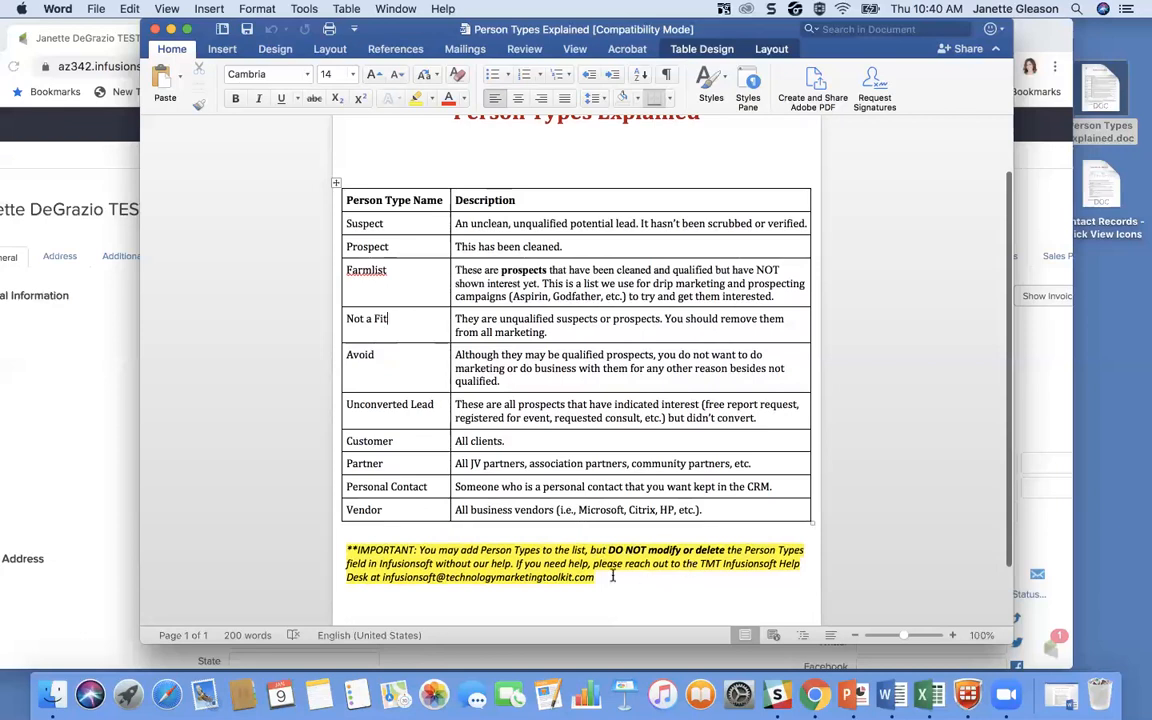
{"action": "left_click", "coordinate": [728, 572]}
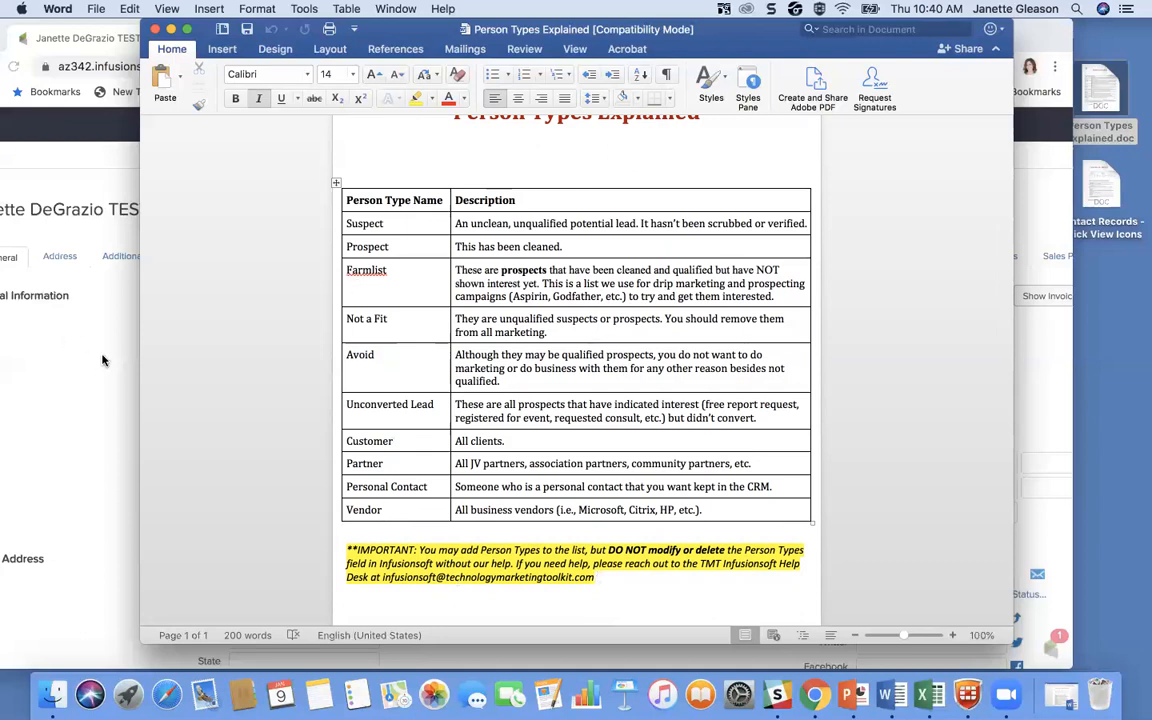
Switch back to Infusionsoft in Chrome, open the CRM settings, and go to the end of the Contact Types list
{"action": "left_click", "coordinate": [94, 326]}
{"action": "left_click_drag", "start_coordinate": [745, 33], "coordinate": [823, 40]}
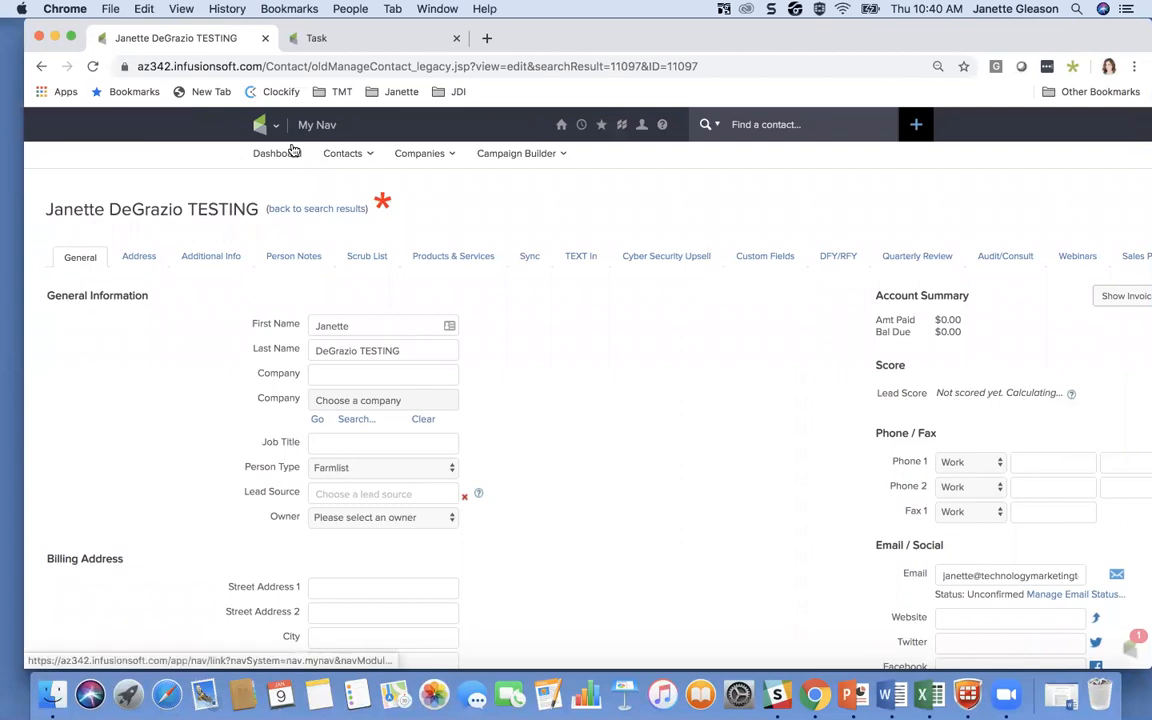
{"action": "mouse_move", "coordinate": [265, 127]}
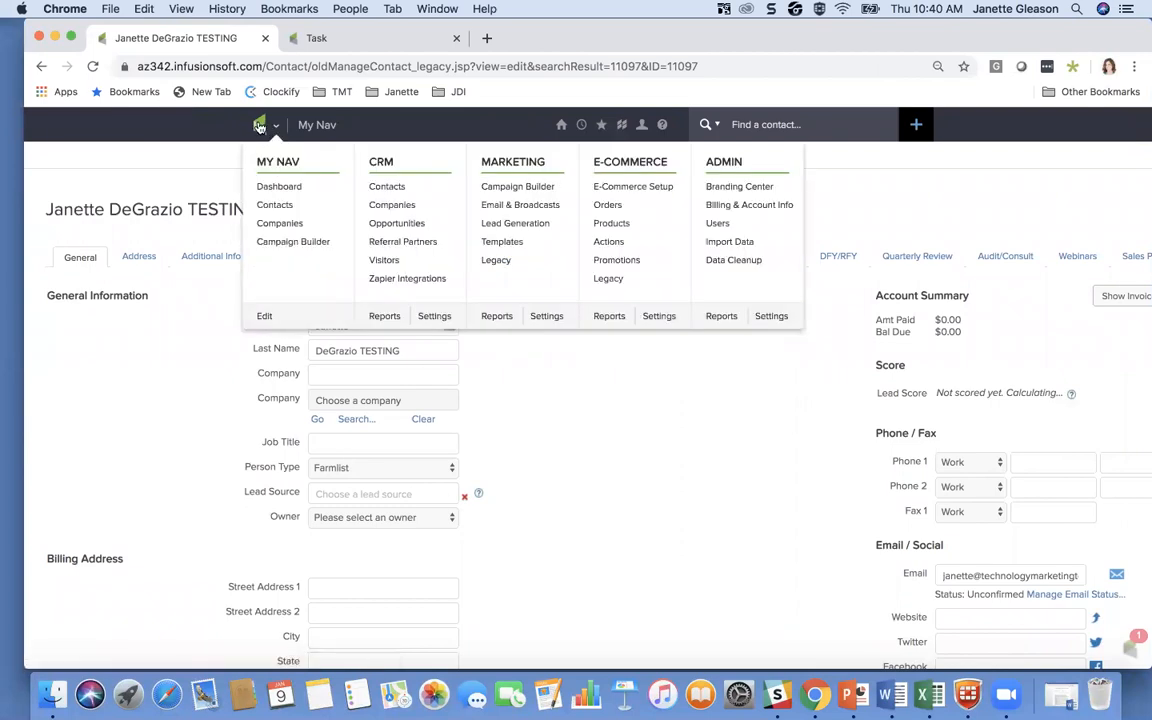
{"action": "left_click", "coordinate": [428, 317]}
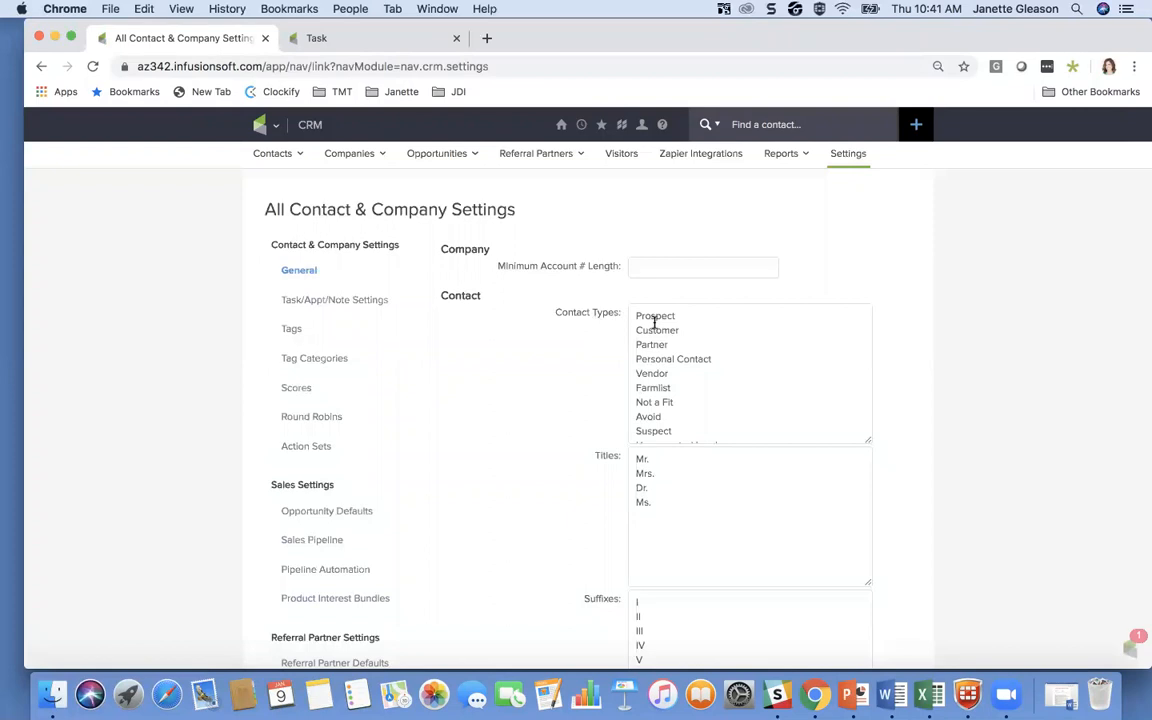
{"action": "scroll", "coordinate": [673, 405], "scroll_direction": "down", "scroll_amount": 3}
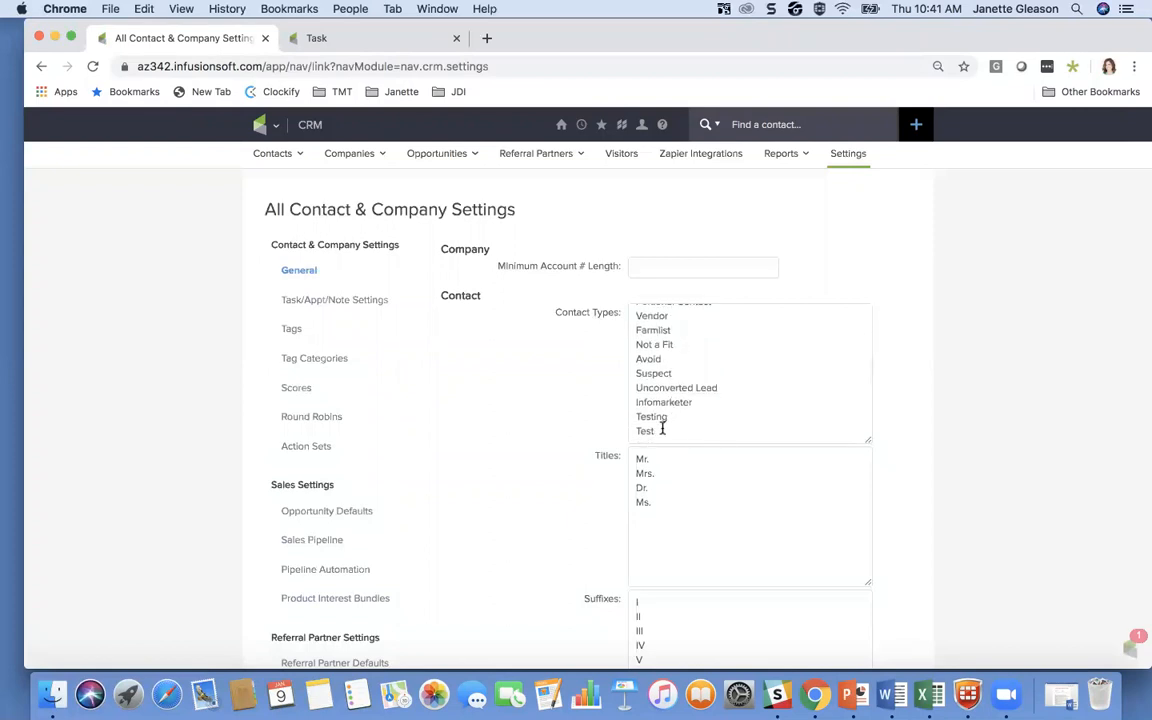
{"action": "left_click", "coordinate": [660, 430]}
{"action": "key", "text": "Return"}
{"action": "key", "text": "BackSpace"}
Add the contact type "Testing 2" on a new line after Unconverted Lead and save the settings
{"action": "left_click", "coordinate": [721, 387]}
{"action": "key", "text": "Return"}
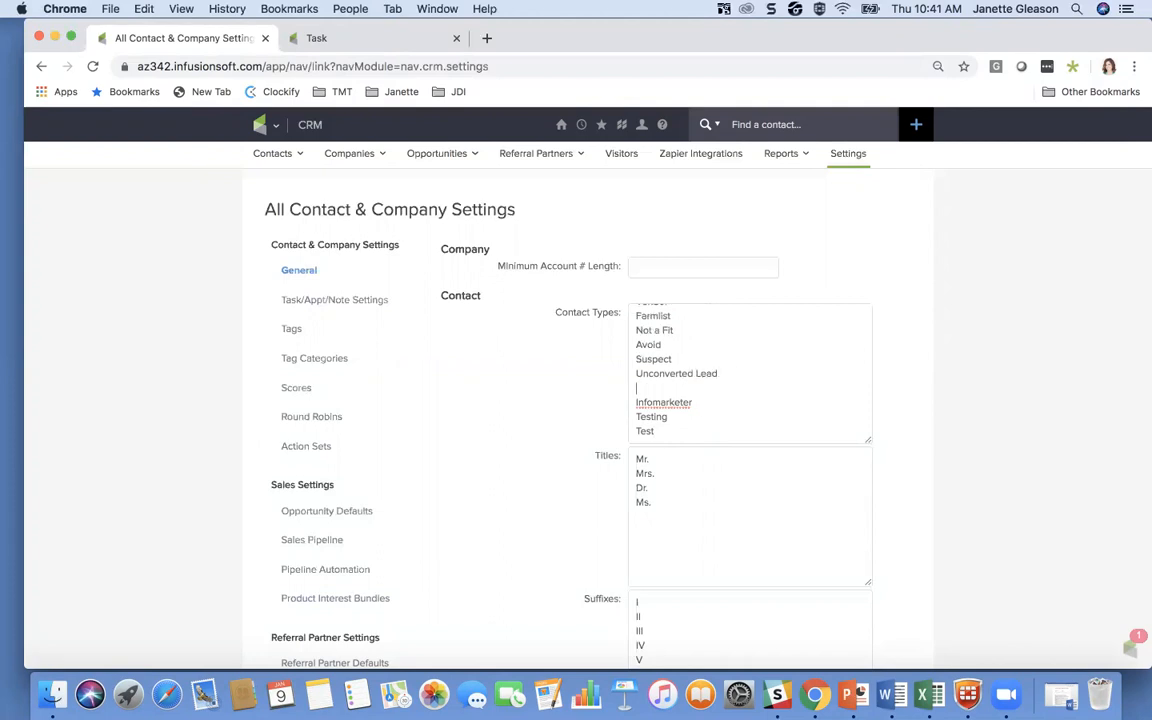
{"action": "type", "text": "Testing 2"}
{"action": "scroll", "coordinate": [729, 389], "scroll_direction": "down", "scroll_amount": 3}
{"action": "scroll", "coordinate": [729, 389], "scroll_direction": "down", "scroll_amount": 3}
{"action": "scroll", "coordinate": [730, 391], "scroll_direction": "up", "scroll_amount": 6}
{"action": "scroll", "coordinate": [726, 402], "scroll_direction": "down", "scroll_amount": 15}
{"action": "left_click", "coordinate": [462, 610]}
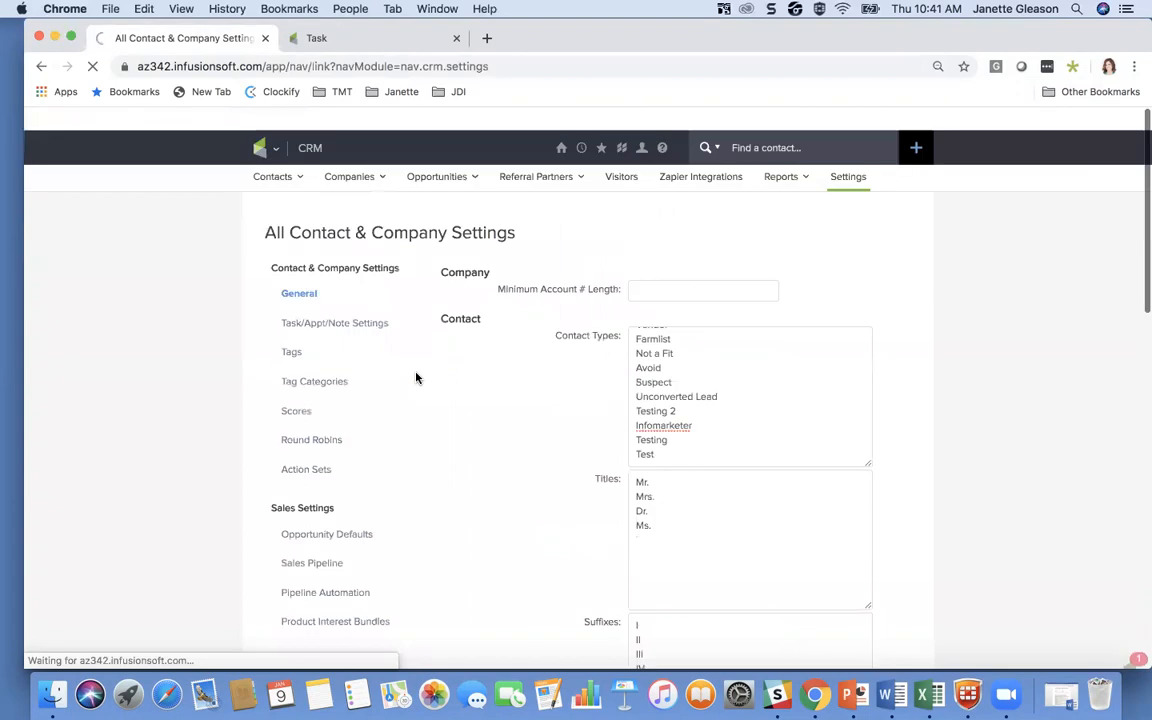
Open the dashboard and share the Aspirin Letter Stats widget with the fourth user in the Not Shared list
{"action": "mouse_move", "coordinate": [563, 127]}
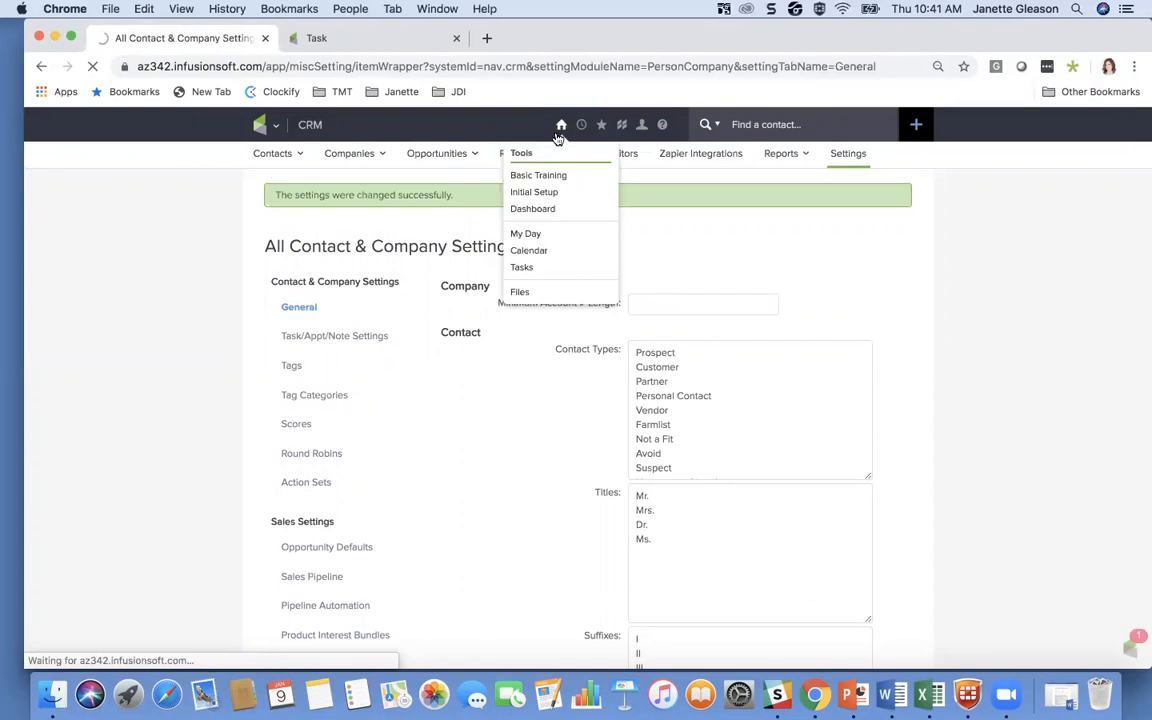
{"action": "left_click", "coordinate": [561, 125]}
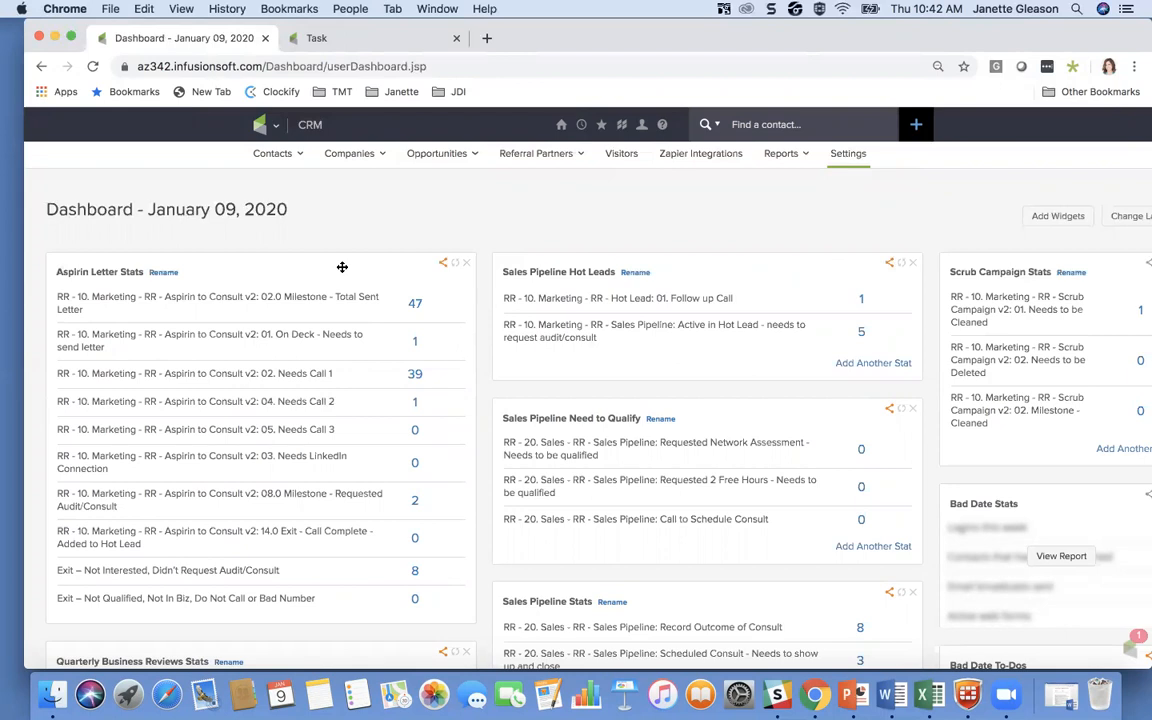
{"action": "left_click", "coordinate": [444, 268]}
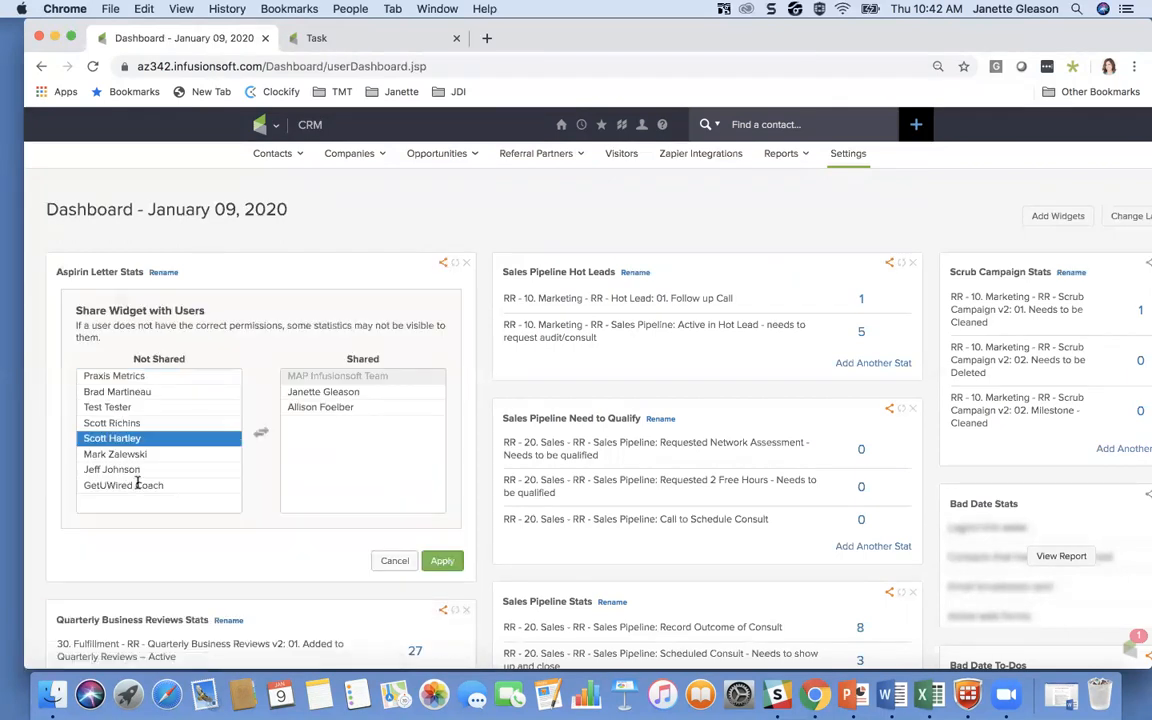
{"action": "double_click", "coordinate": [127, 428]}
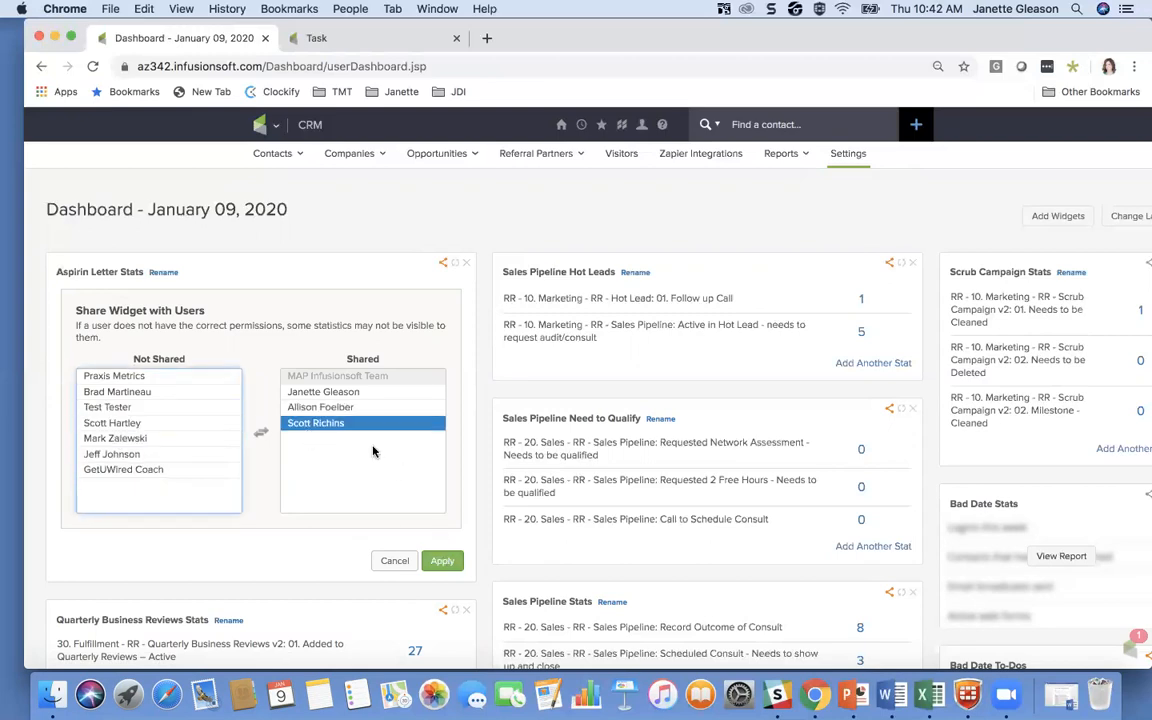
{"action": "left_click", "coordinate": [442, 560]}
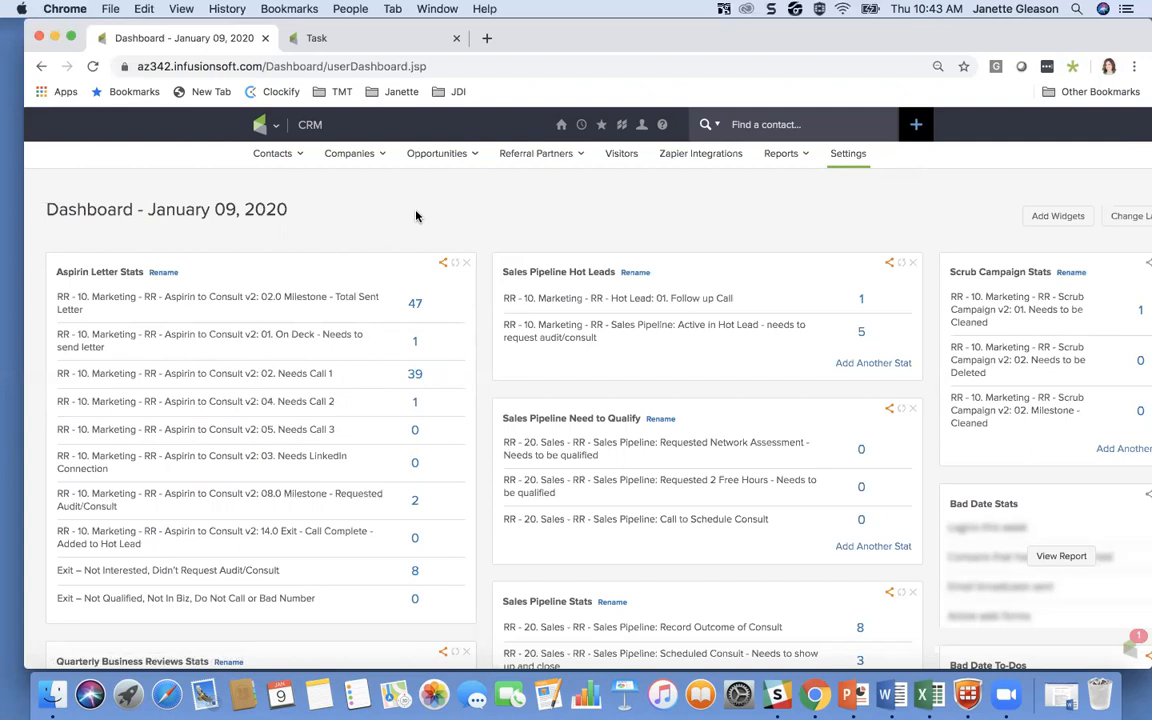
View the available dashboard column layouts and close them without choosing a different one
{"action": "mouse_move", "coordinate": [433, 177]}
{"action": "scroll", "coordinate": [1123, 188], "scroll_direction": "right", "scroll_amount": 2}
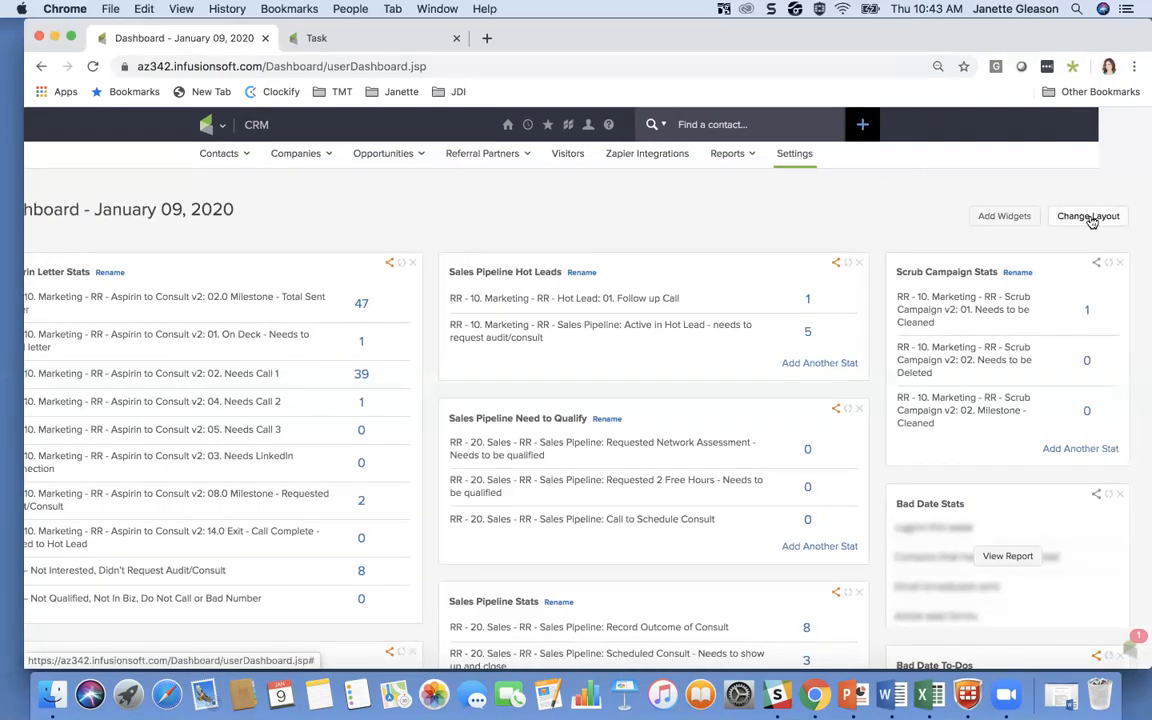
{"action": "left_click", "coordinate": [1088, 217]}
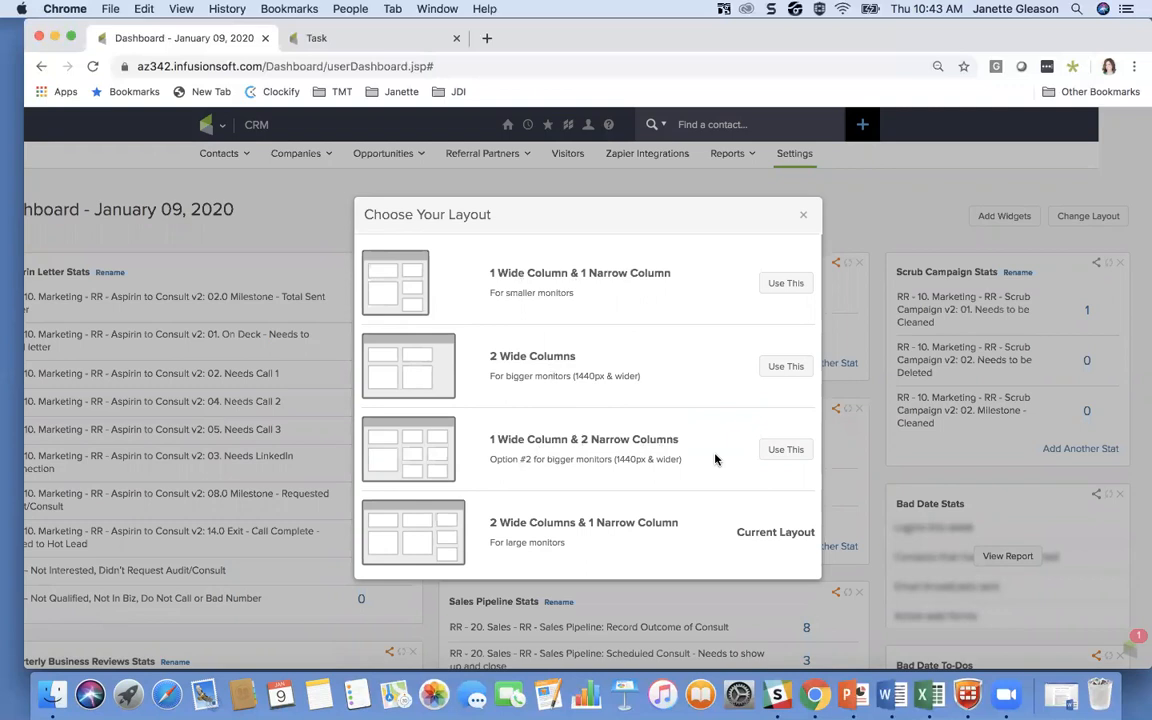
{"action": "left_click", "coordinate": [803, 214]}
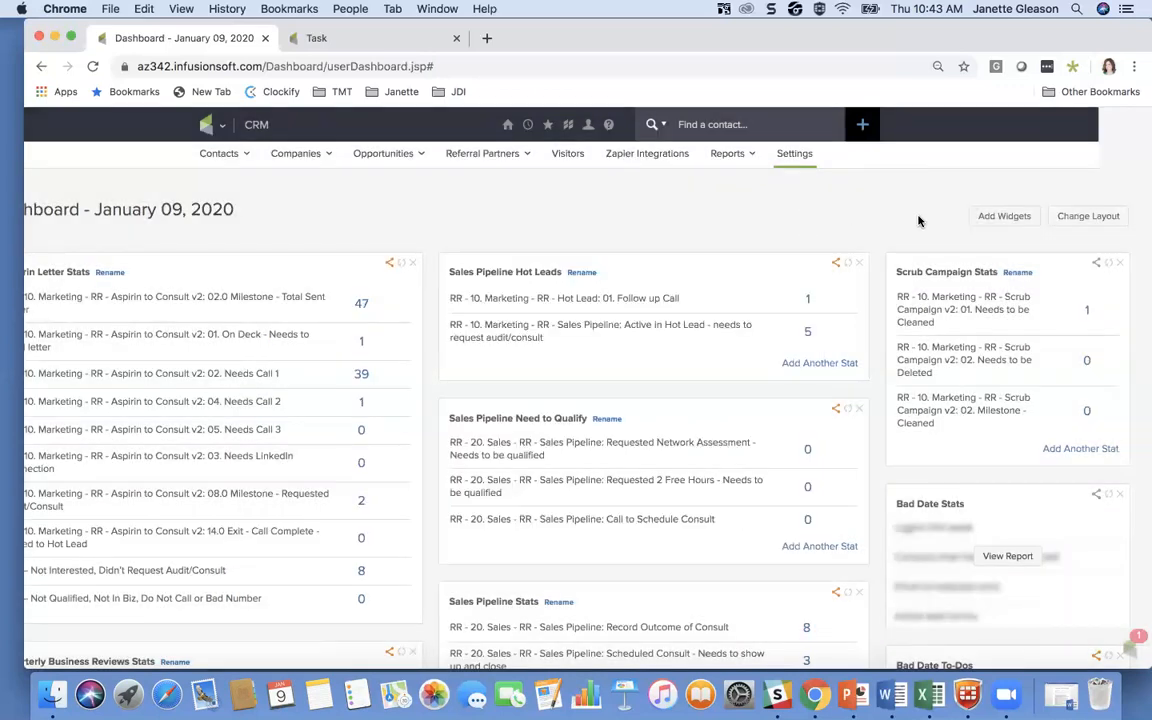
Move the Sales Pipeline Hot Leads widget below Sales Pipeline Need to Qualify, and return it to the top of its column
{"action": "left_click_drag", "start_coordinate": [660, 273], "coordinate": [658, 442]}
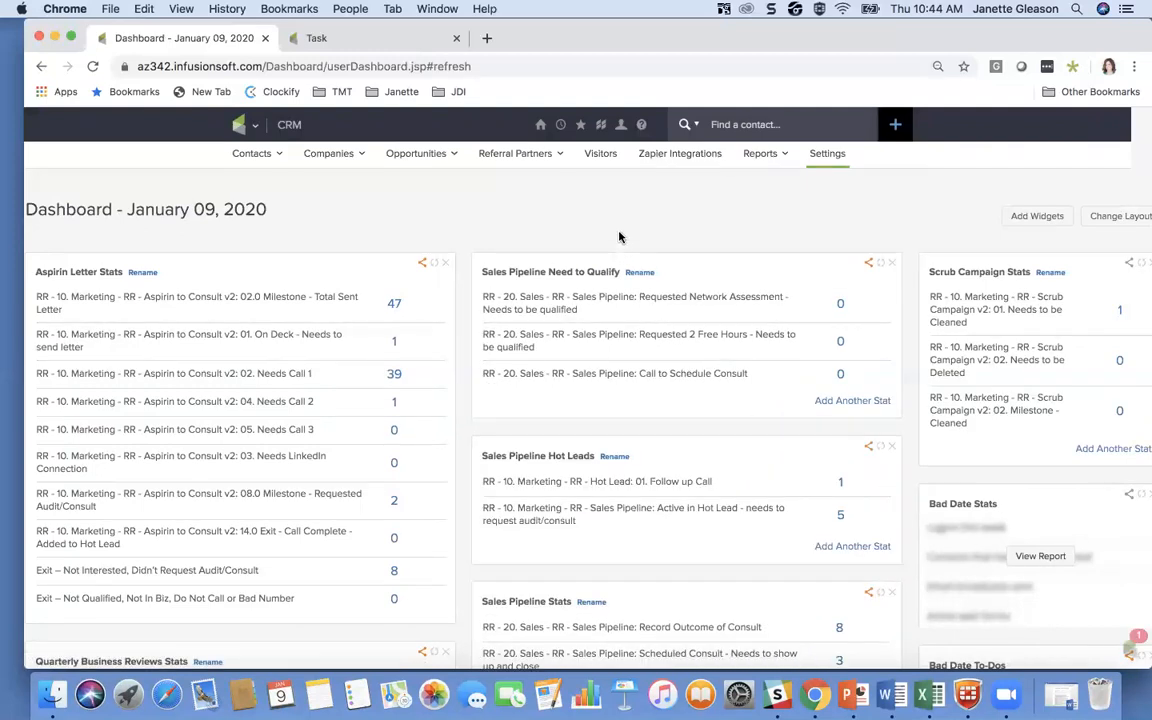
{"action": "left_click_drag", "start_coordinate": [668, 458], "coordinate": [651, 267]}
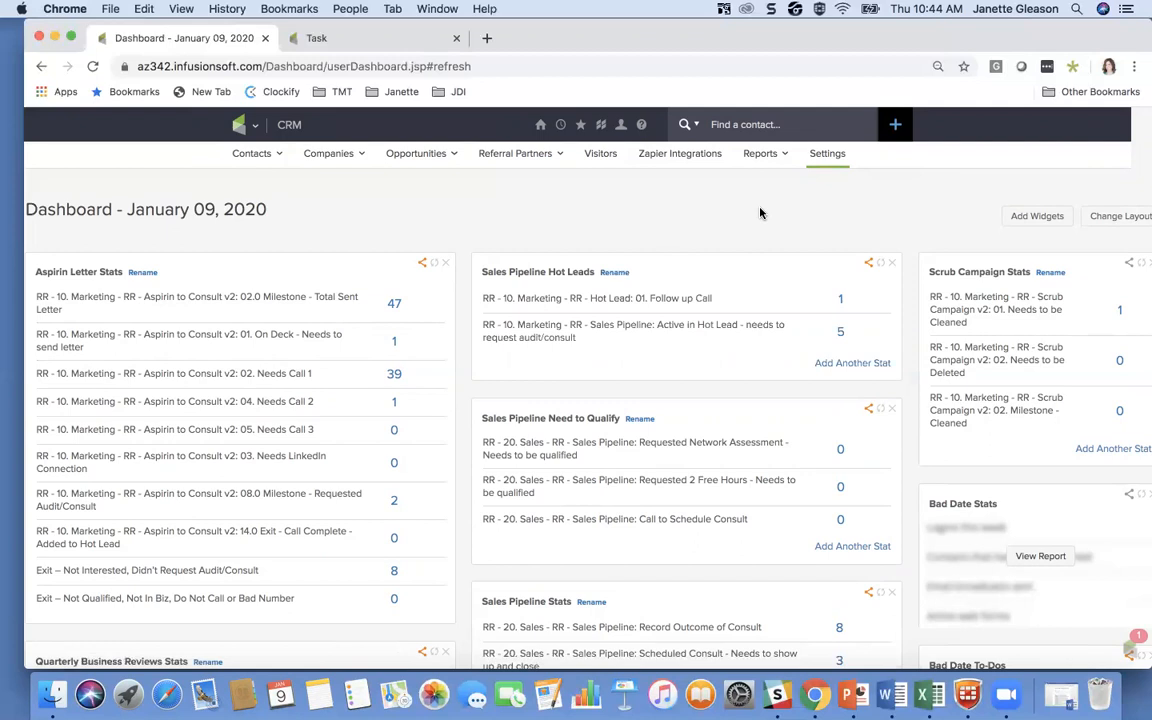
Add the Tasks widget to the dashboard from the available dashboard widgets
{"action": "left_click", "coordinate": [1035, 219]}
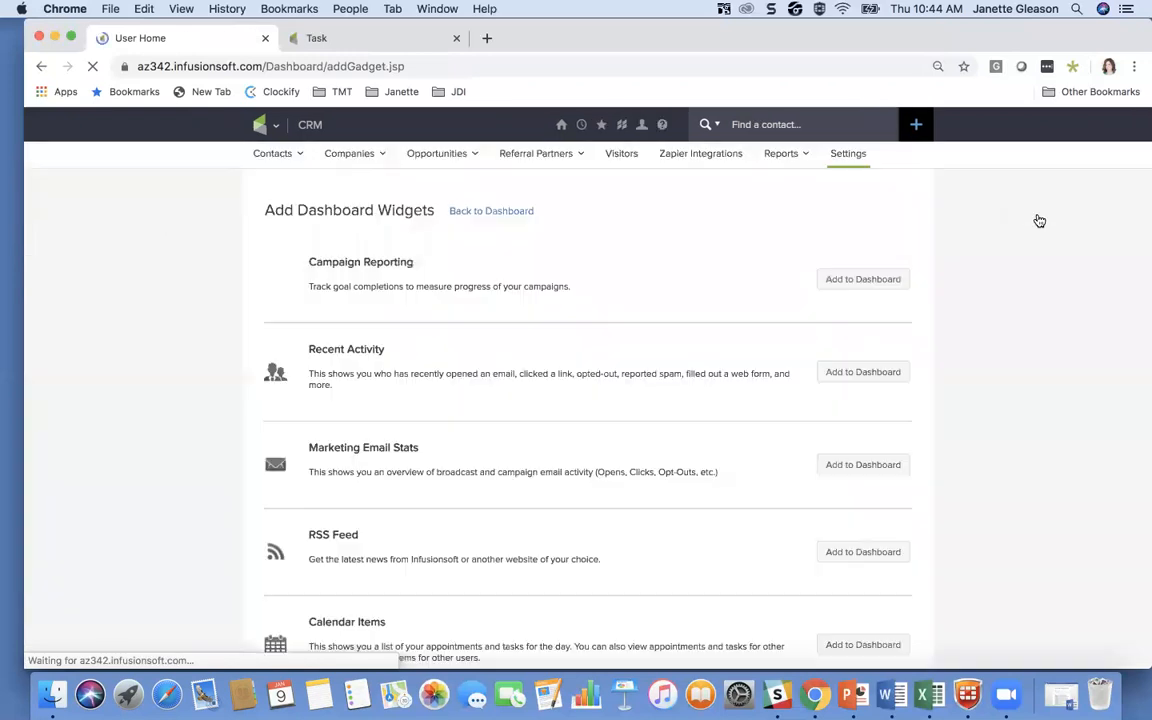
{"action": "scroll", "coordinate": [402, 437], "scroll_direction": "down", "scroll_amount": 3}
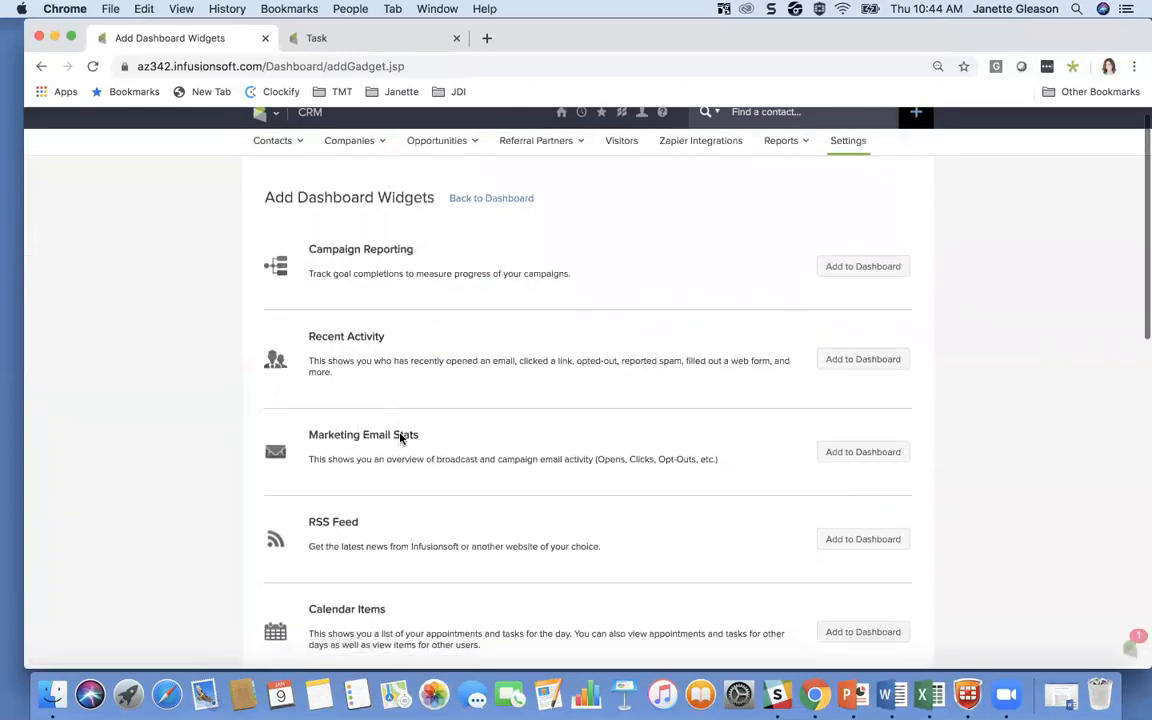
{"action": "scroll", "coordinate": [400, 438], "scroll_direction": "down", "scroll_amount": 5}
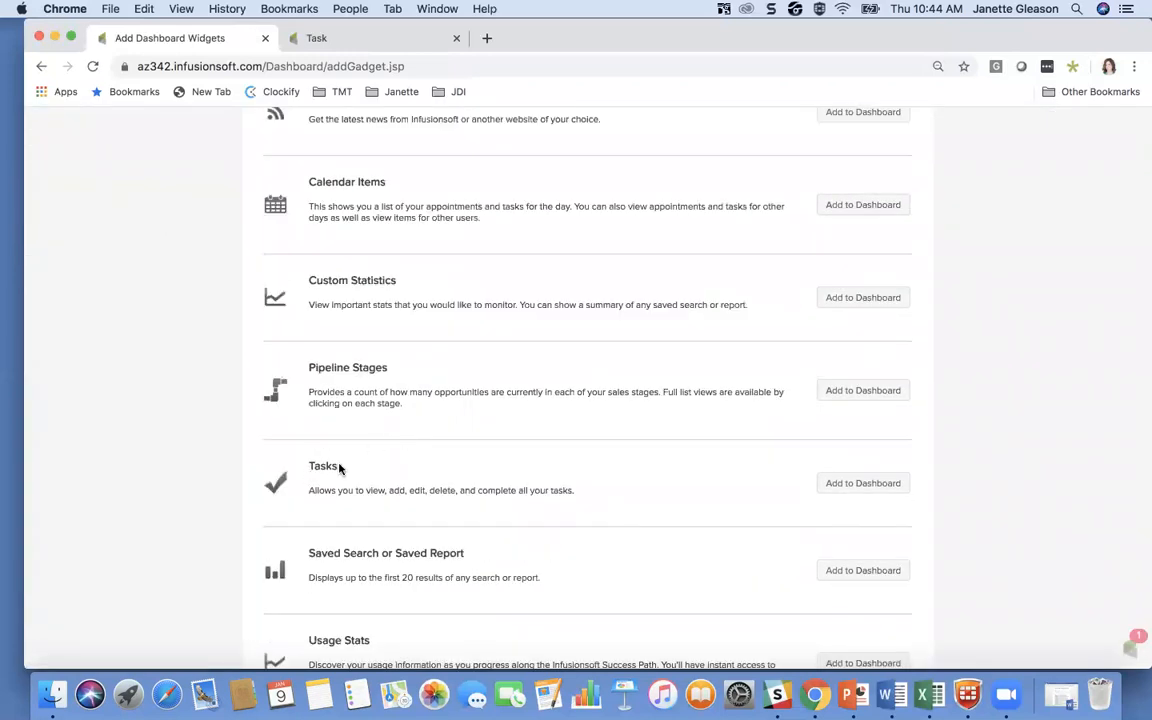
{"action": "left_click", "coordinate": [864, 487]}
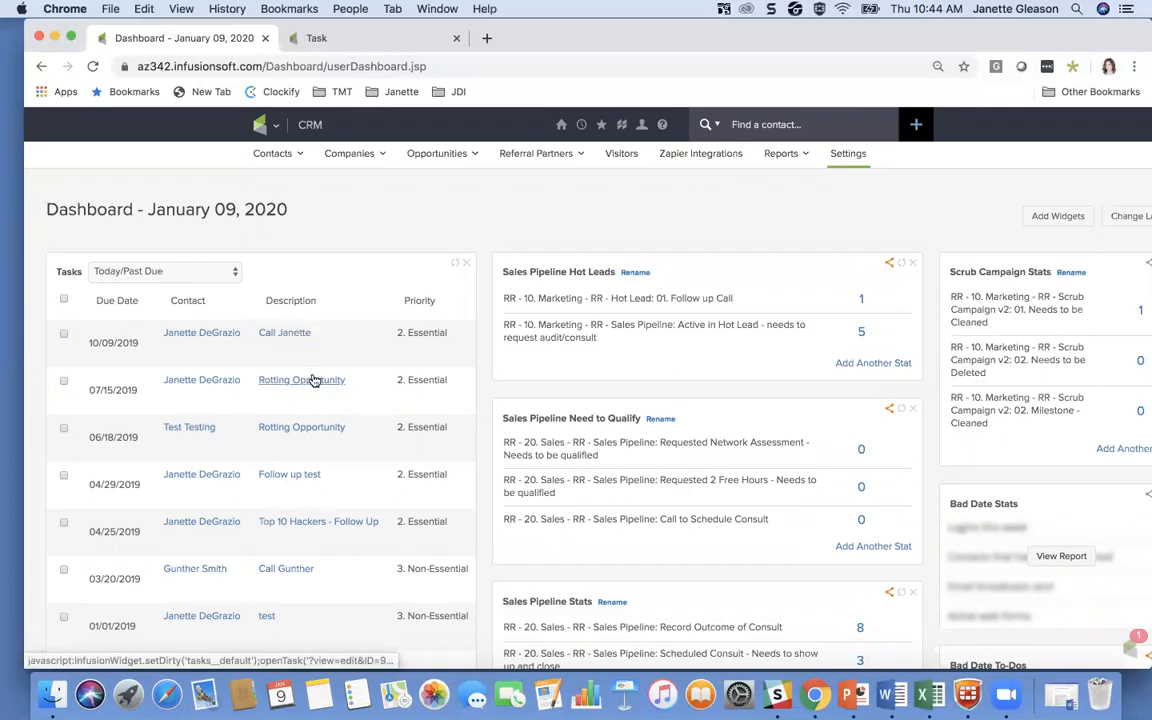
Mark the non-essential task due 03/20/2019 as complete in the dashboard's Tasks widget
{"action": "scroll", "coordinate": [275, 571], "scroll_direction": "down", "scroll_amount": 2}
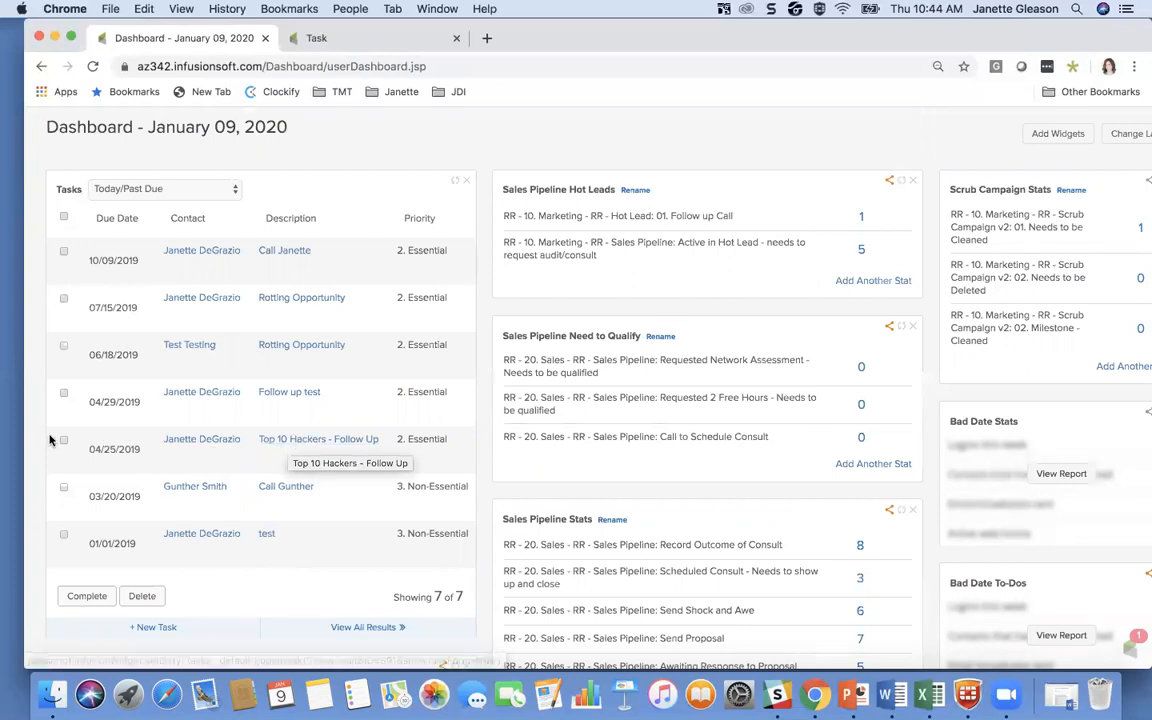
{"action": "left_click", "coordinate": [63, 489]}
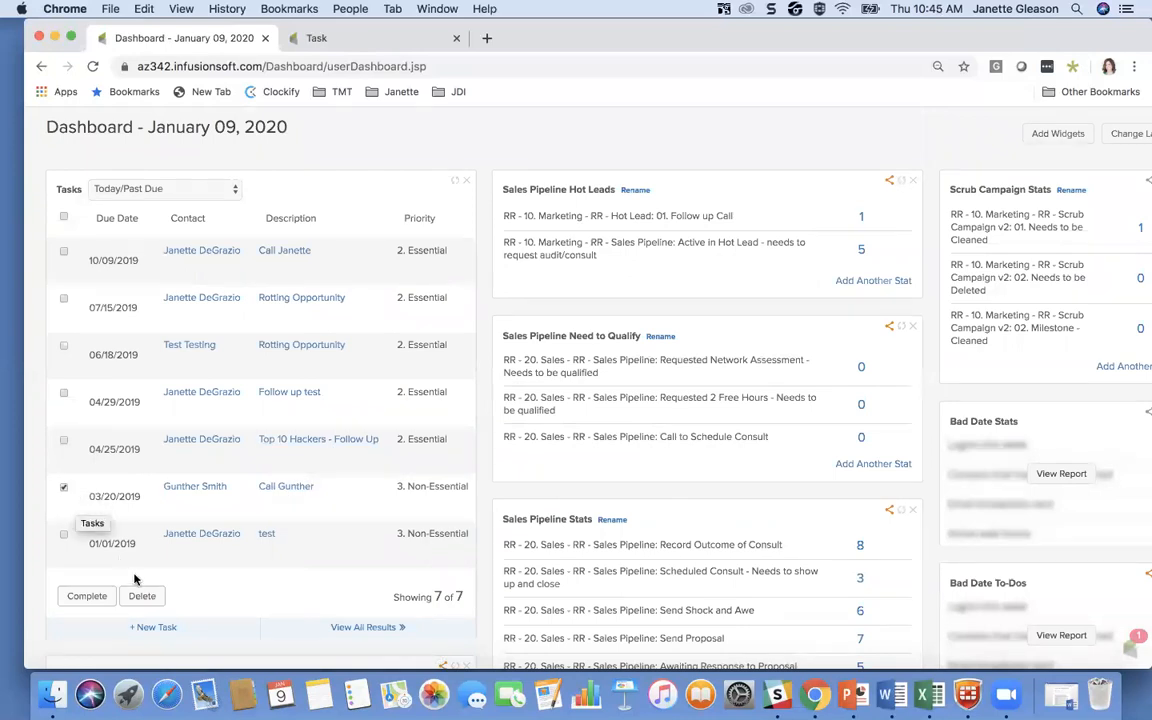
{"action": "left_click", "coordinate": [86, 597]}
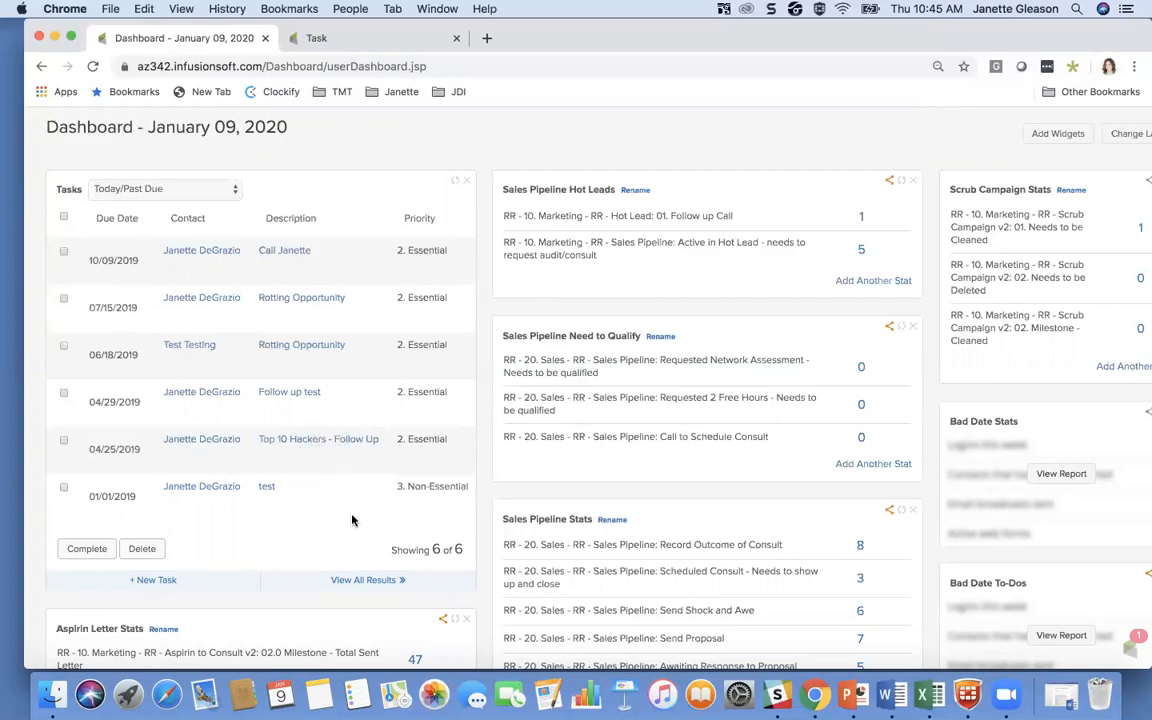
{"action": "left_click_drag", "start_coordinate": [365, 398], "coordinate": [333, 528]}
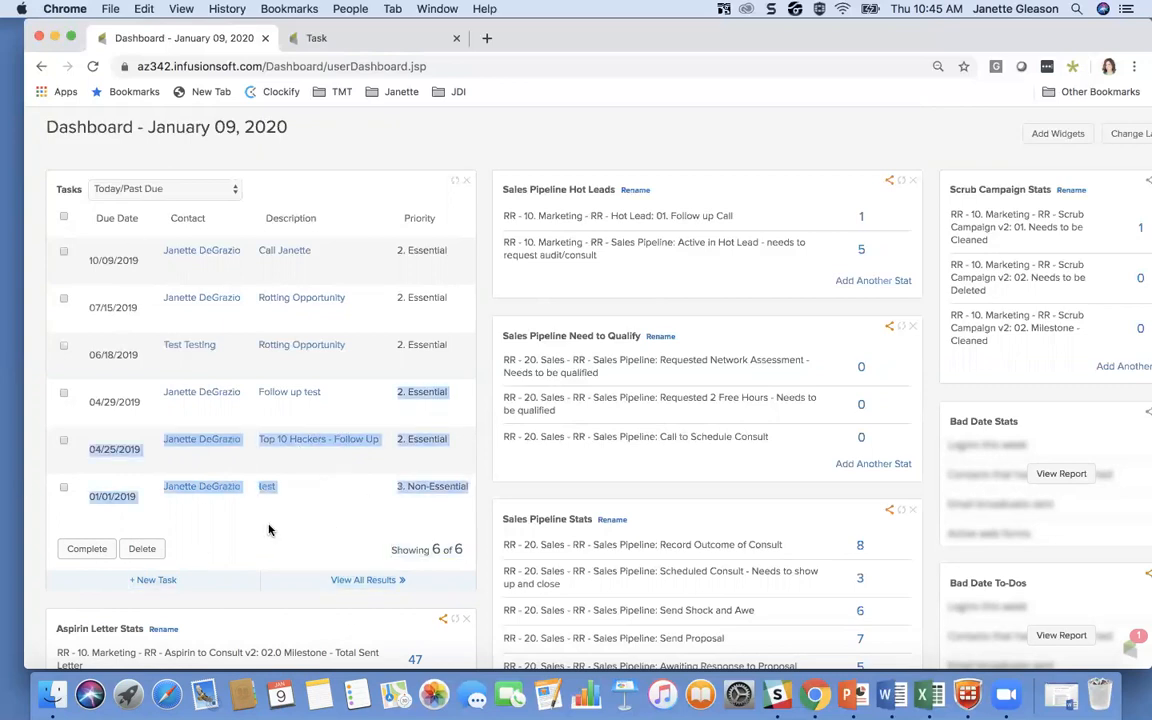
{"action": "left_click", "coordinate": [306, 520]}
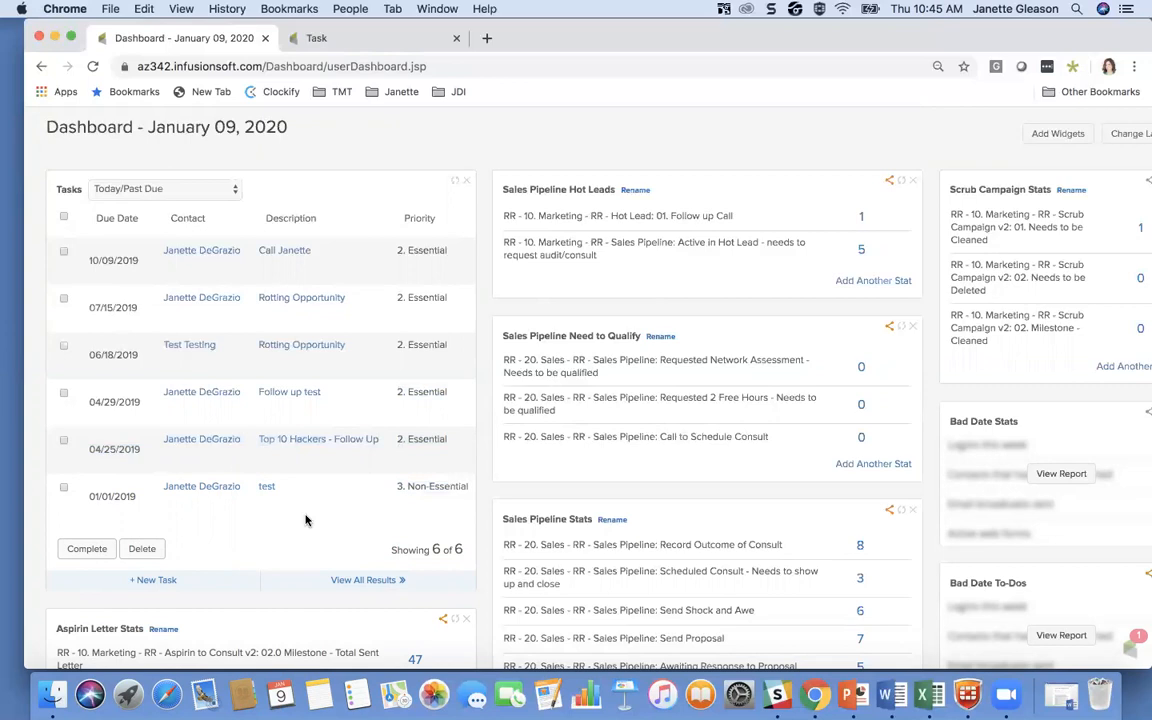
View all tasks from the Tasks widget, filter them by another assigned user, and return the filter to MAP Infusionsoft Team
{"action": "left_click", "coordinate": [366, 587]}
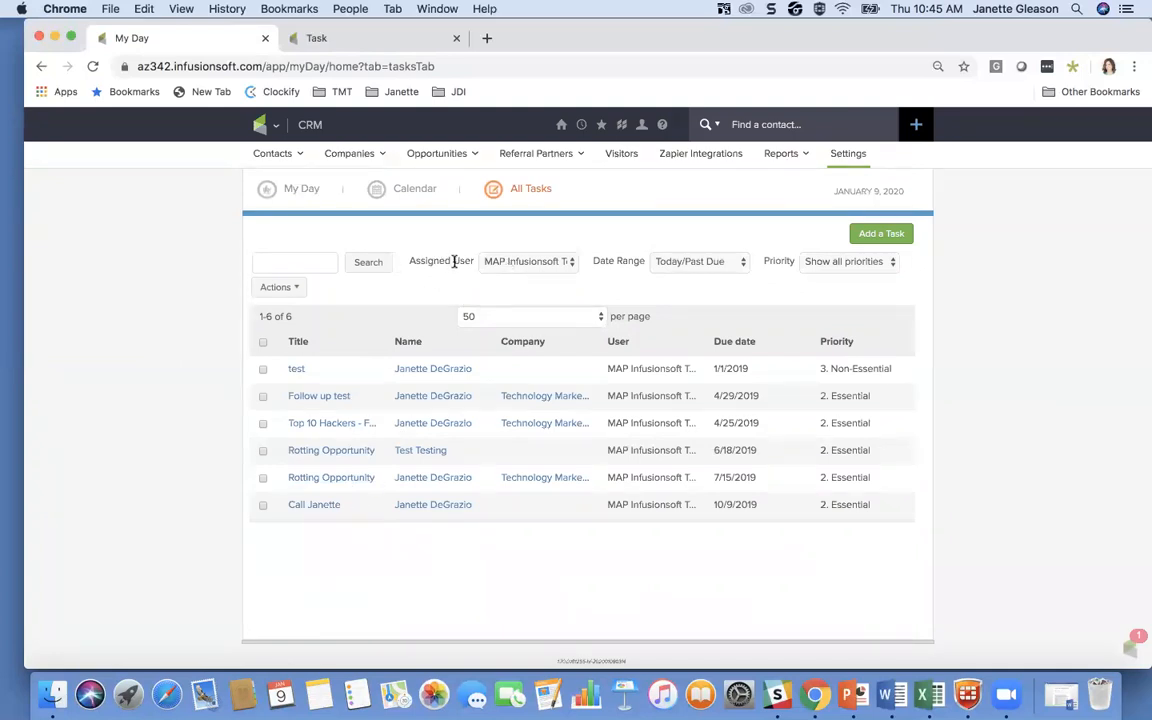
{"action": "left_click", "coordinate": [535, 262]}
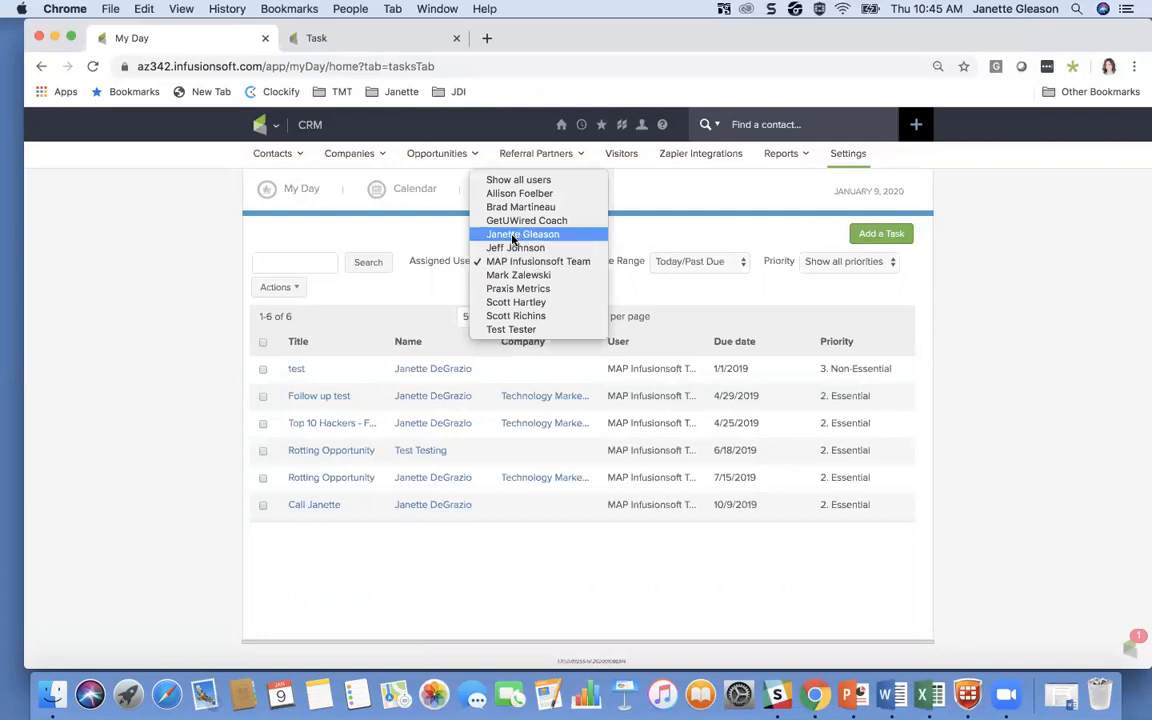
{"action": "left_click", "coordinate": [513, 235]}
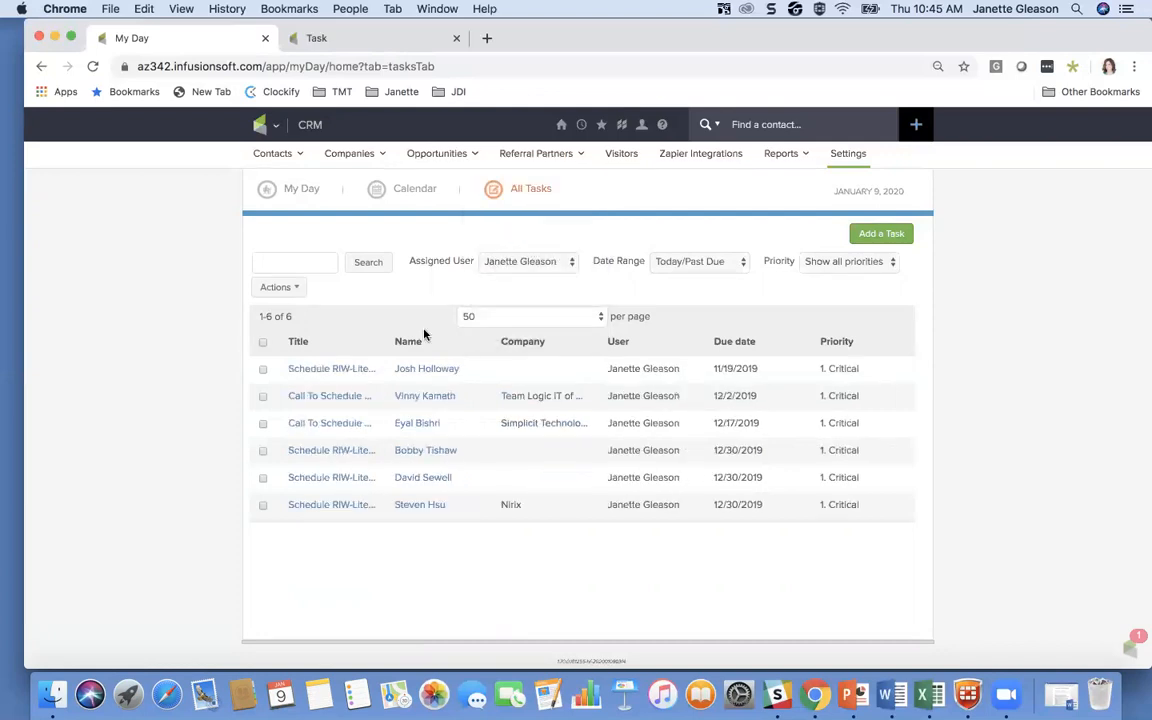
{"action": "left_click", "coordinate": [523, 266]}
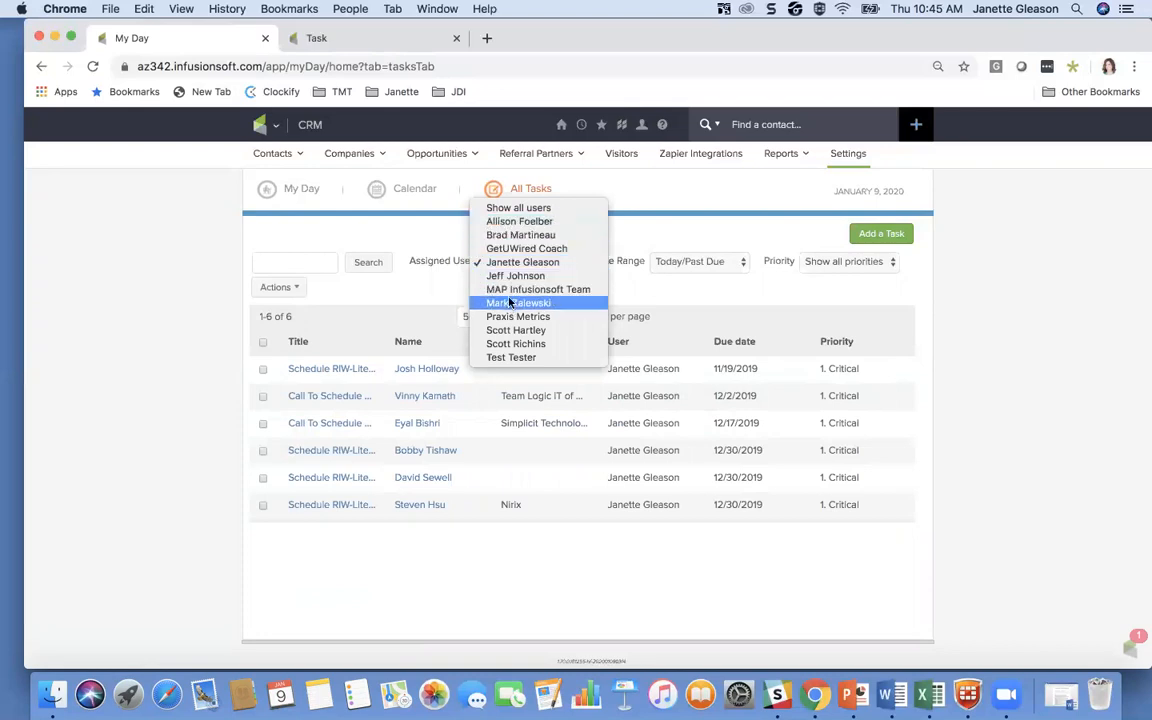
{"action": "left_click", "coordinate": [510, 289]}
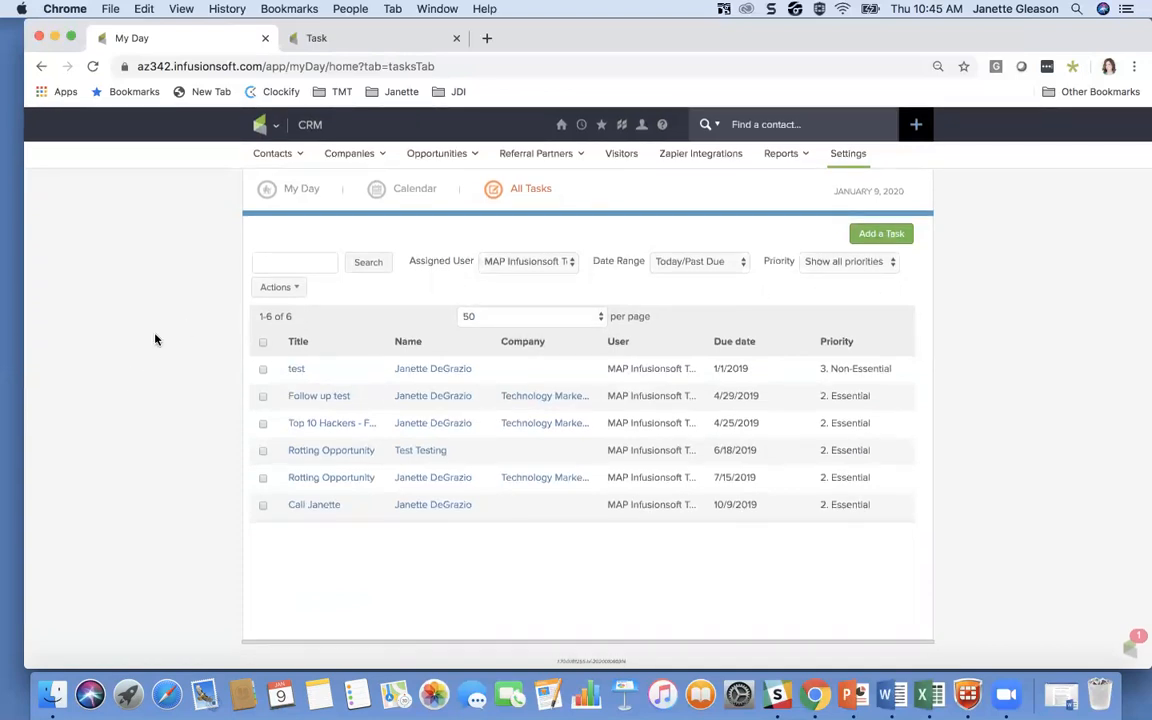
Return to the dashboard and move the browser window aside to expose the documents on the desktop
{"action": "left_click", "coordinate": [563, 128]}
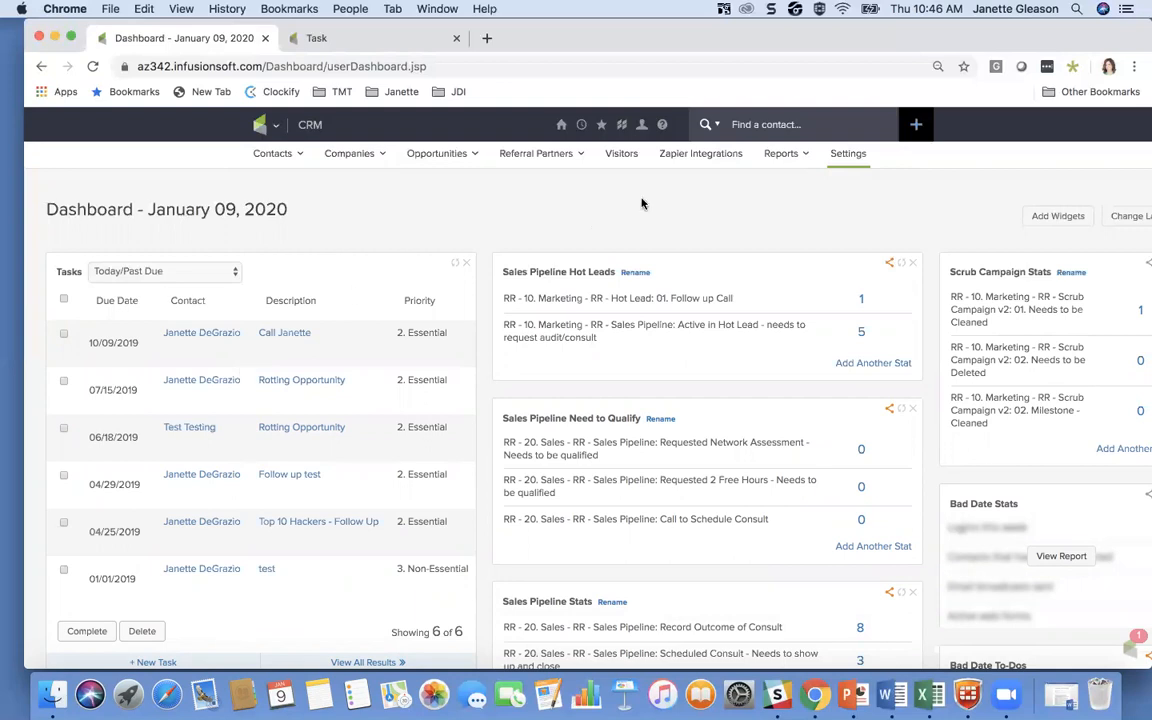
{"action": "left_click_drag", "start_coordinate": [1115, 32], "coordinate": [1033, 30]}
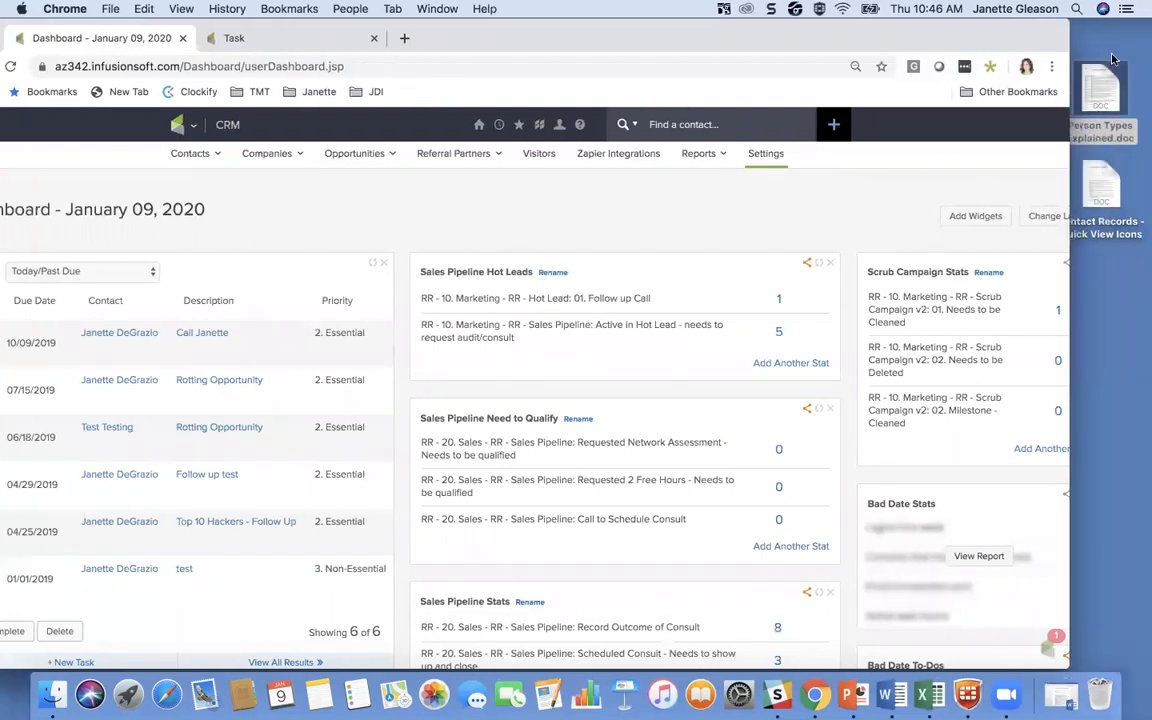
Open the Contact Records - Quick View Icons document from the desktop in Word, and bring the Person Types Explained document to the front
{"action": "left_click", "coordinate": [1103, 183]}
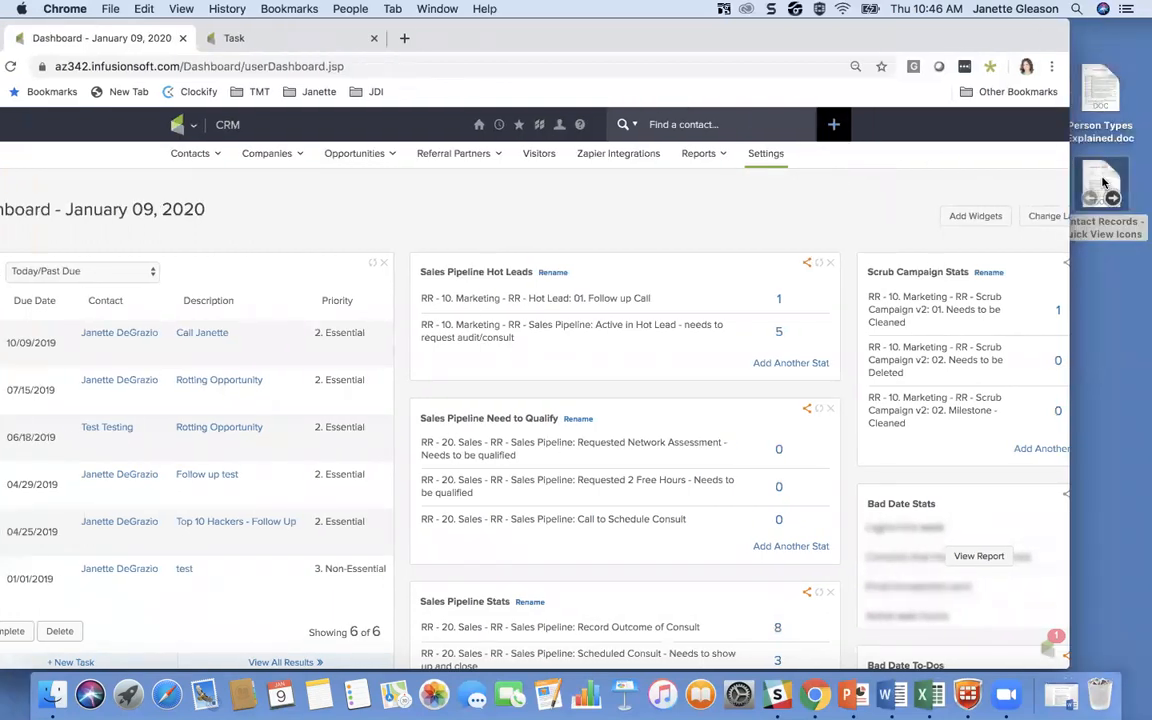
{"action": "left_click", "coordinate": [1103, 183]}
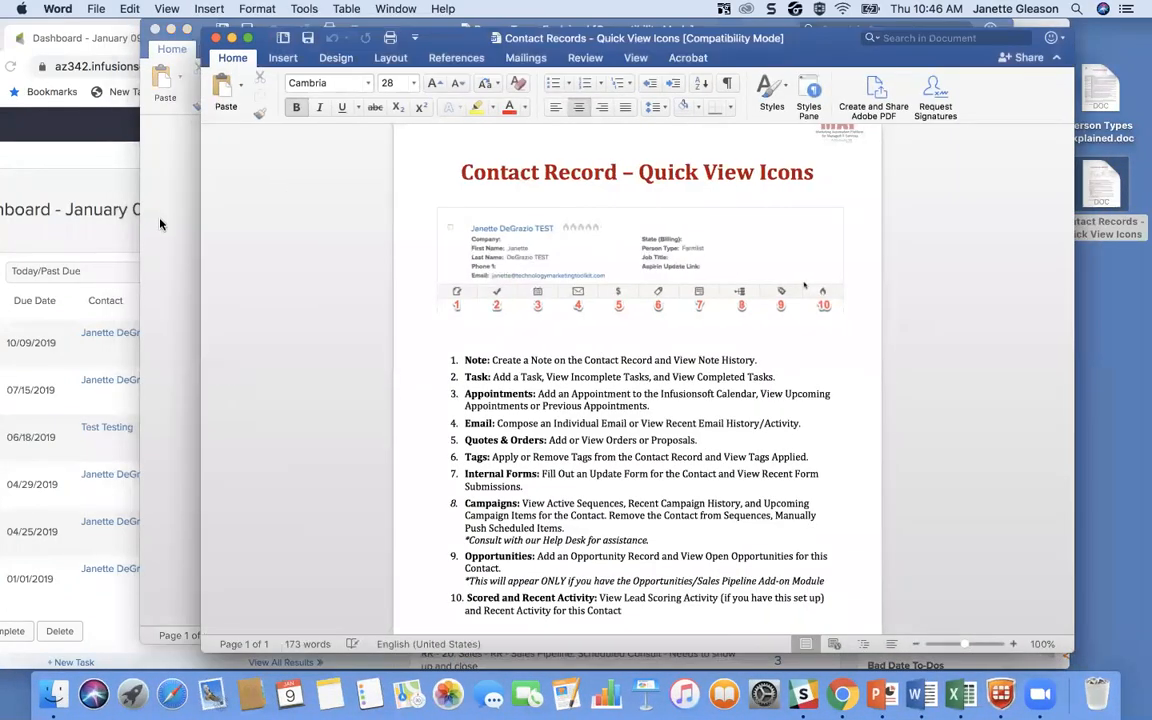
{"action": "left_click", "coordinate": [160, 224]}
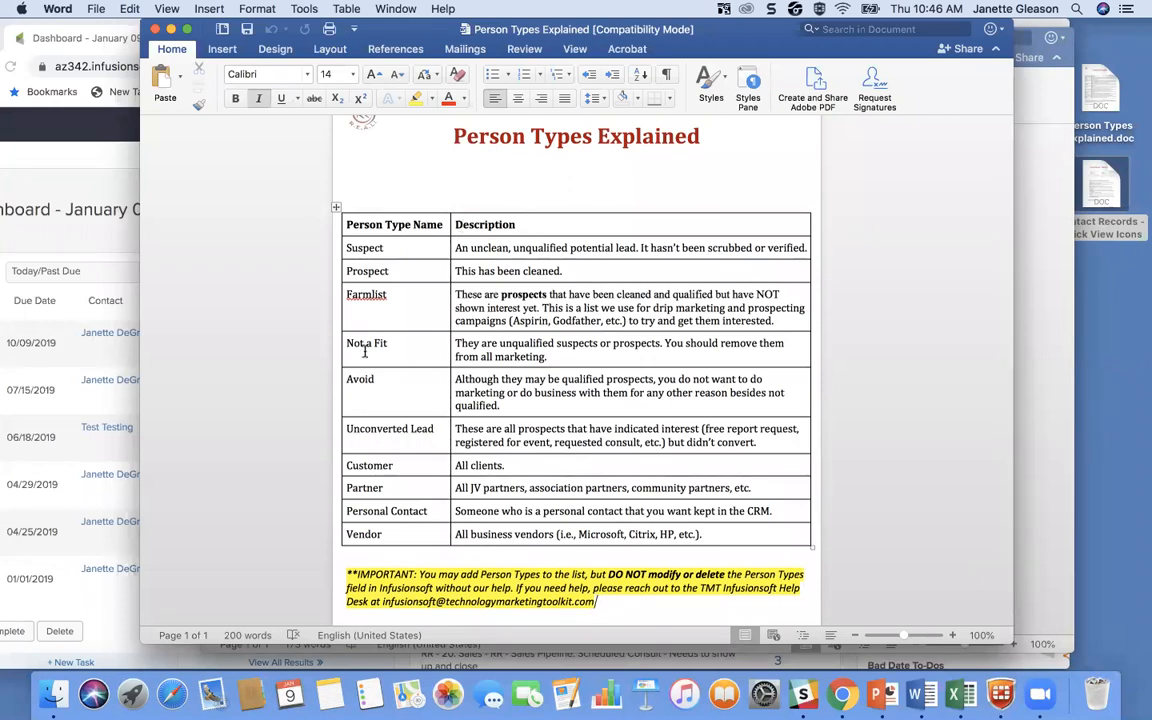
Minimize both Word documents and move the browser window with the Infusionsoft dashboard back into full view
{"action": "left_click", "coordinate": [171, 30]}
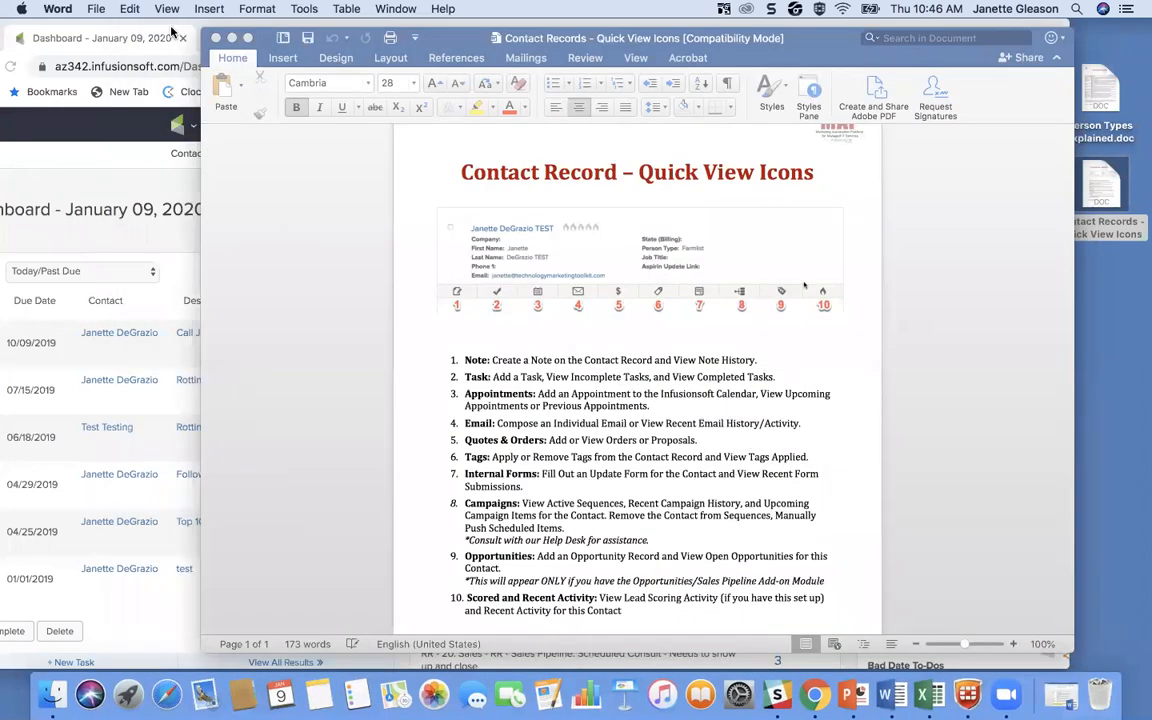
{"action": "left_click", "coordinate": [232, 38]}
{"action": "left_click_drag", "start_coordinate": [302, 35], "coordinate": [353, 45]}
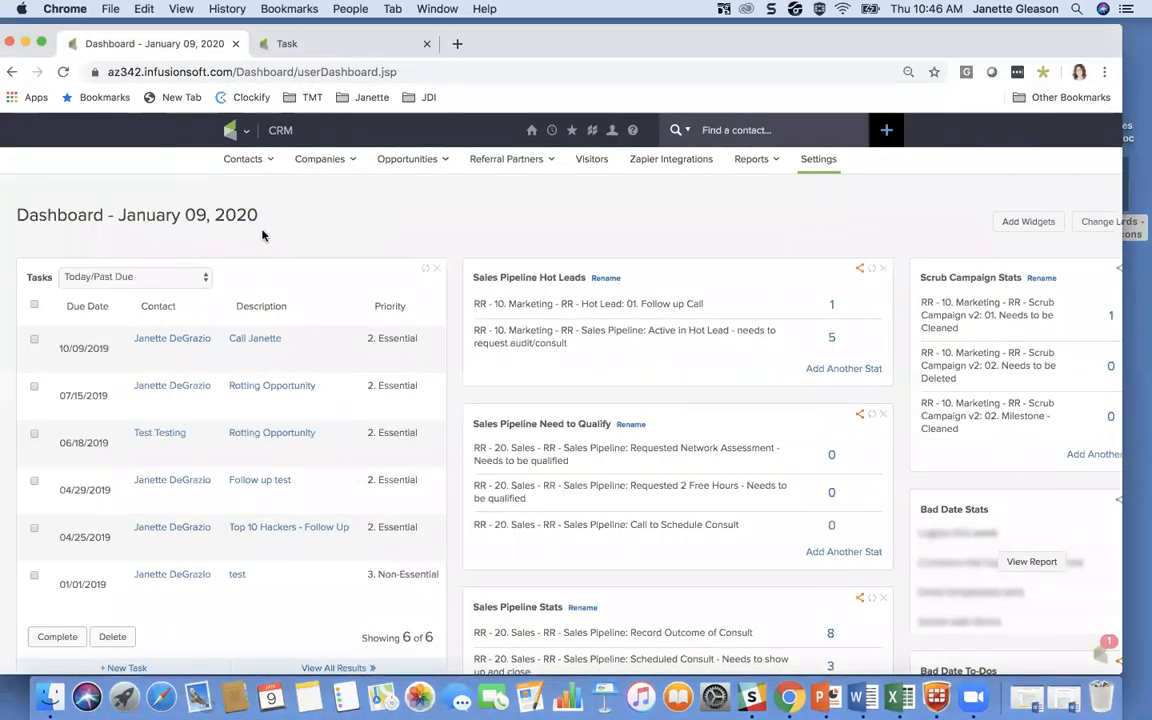
{"action": "mouse_move", "coordinate": [325, 160]}
{"action": "left_click_drag", "start_coordinate": [938, 42], "coordinate": [967, 42]}
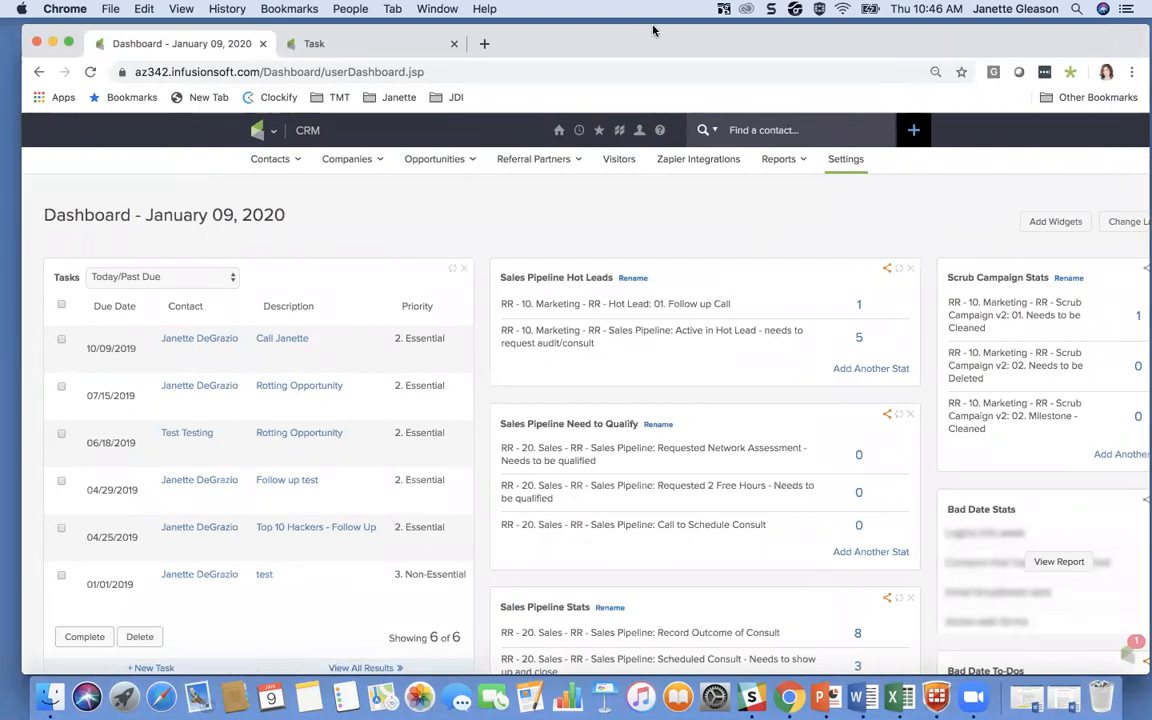
{"action": "left_click", "coordinate": [797, 56]}
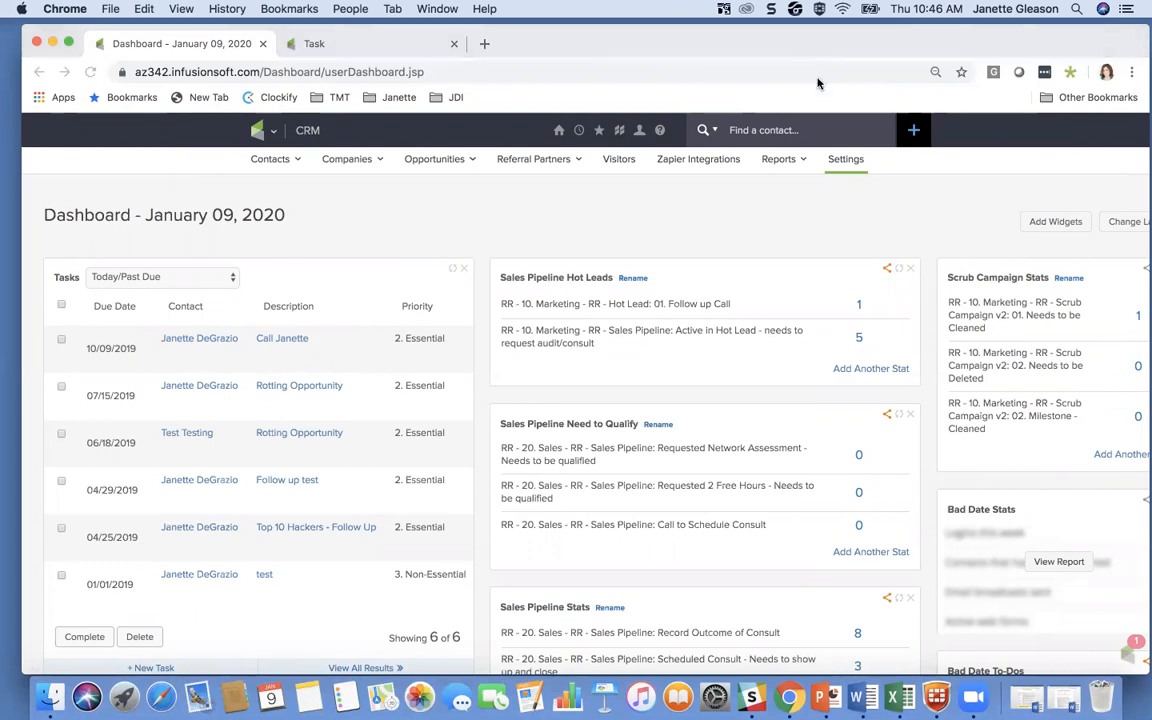